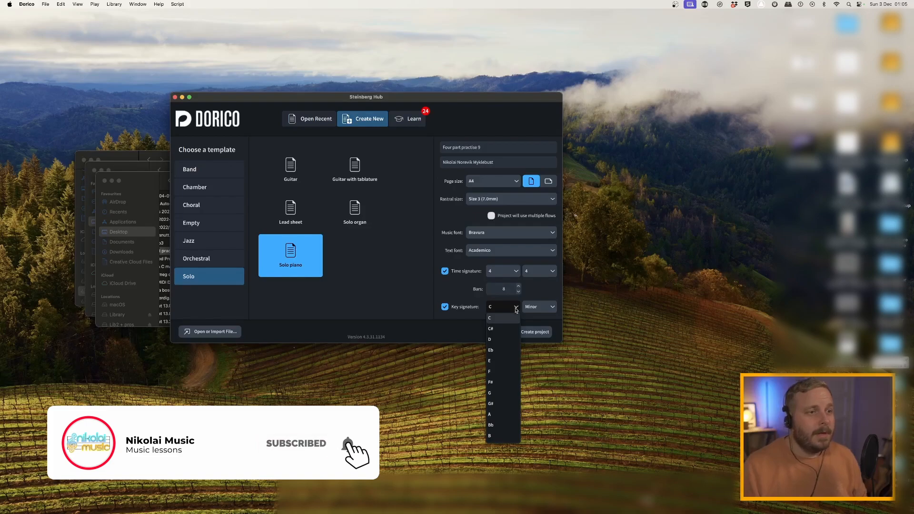
Step: Set the new solo piano project's key signature to D Major and create the project
{"action": "left_click", "coordinate": [490, 340]}
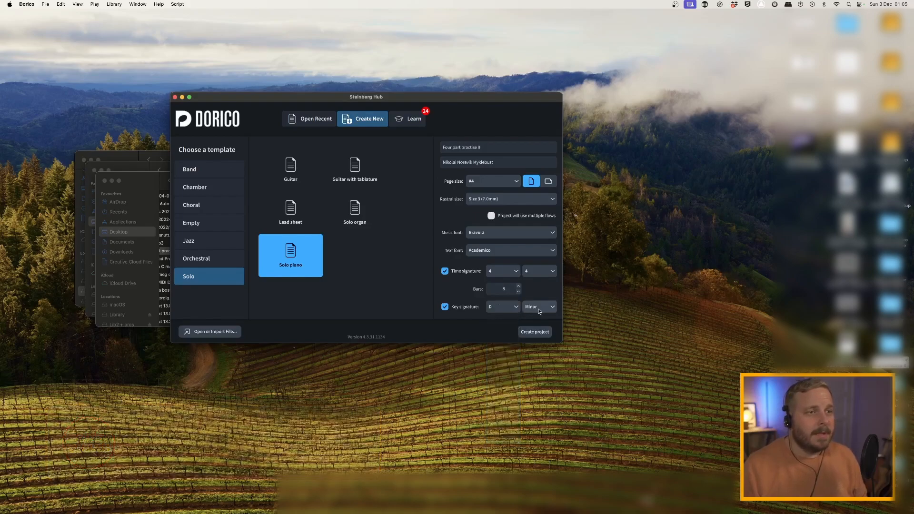
{"action": "left_click", "coordinate": [539, 307]}
{"action": "left_click", "coordinate": [538, 317]}
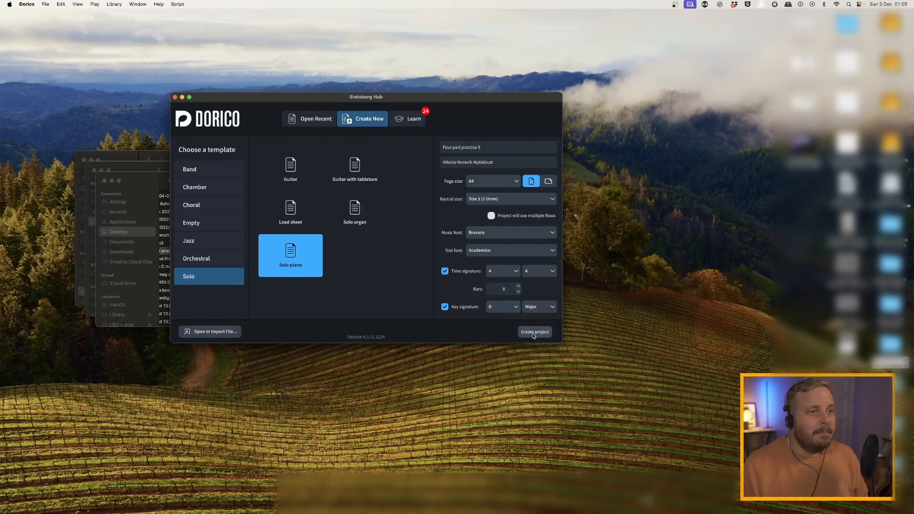
{"action": "left_click", "coordinate": [535, 332]}
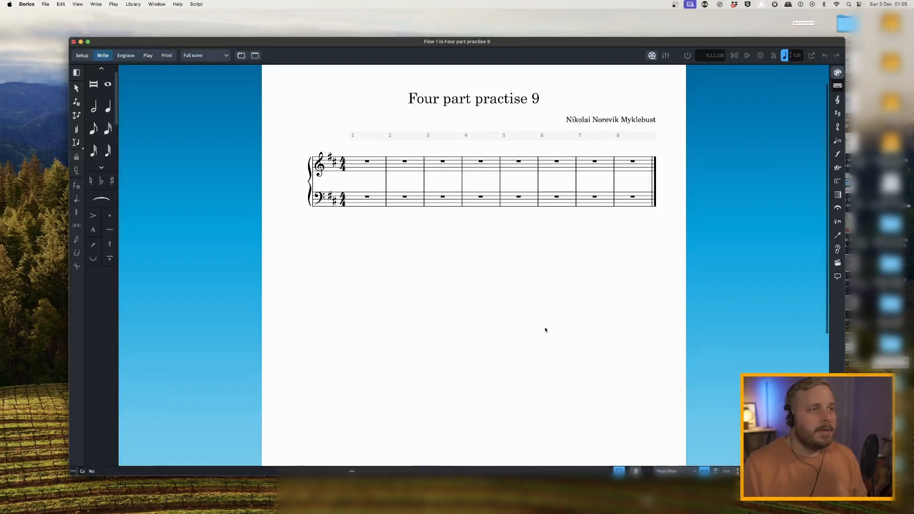
{"action": "left_click", "coordinate": [368, 161]}
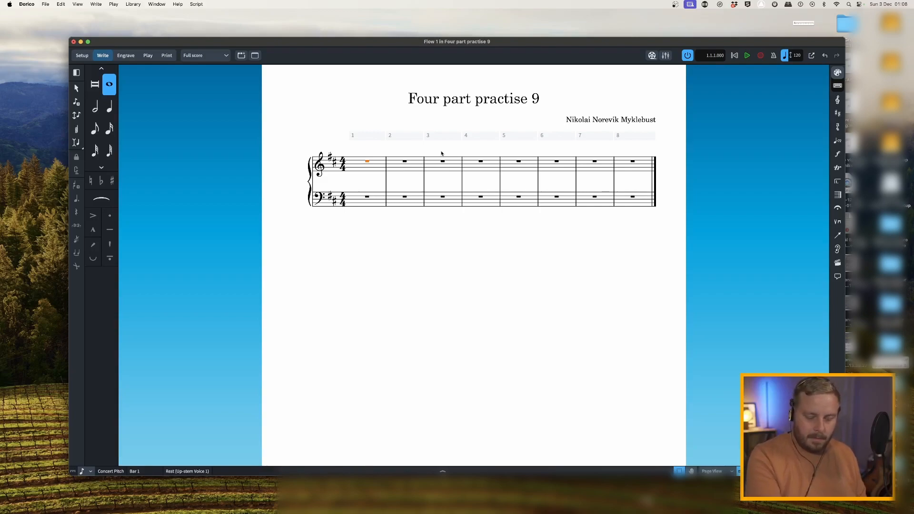
{"action": "key", "text": "shift+n"}
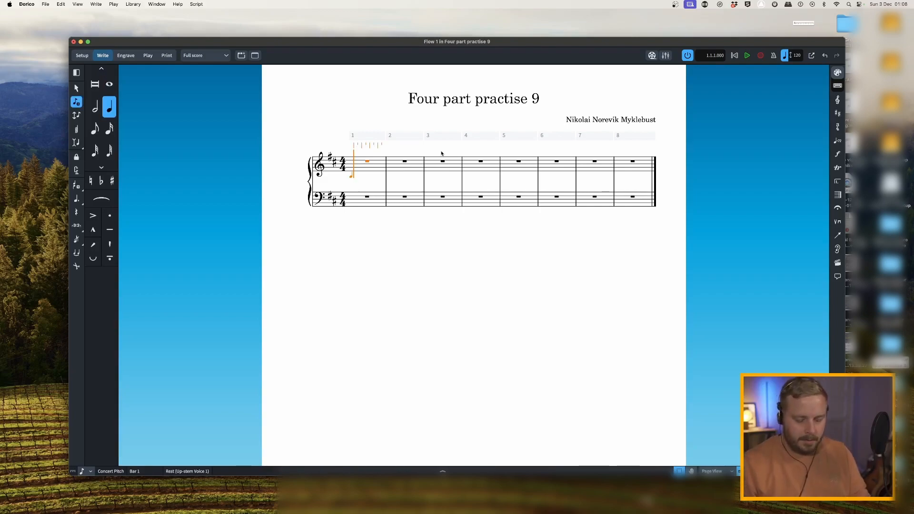
{"action": "key", "text": "Escape"}
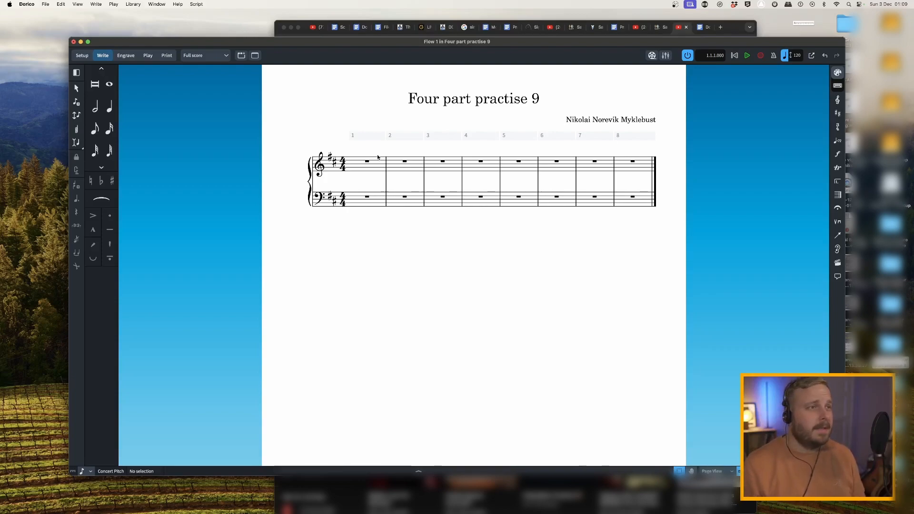
Step: Change the time signature at the start of the score to 12/8
{"action": "double_click", "coordinate": [342, 164]}
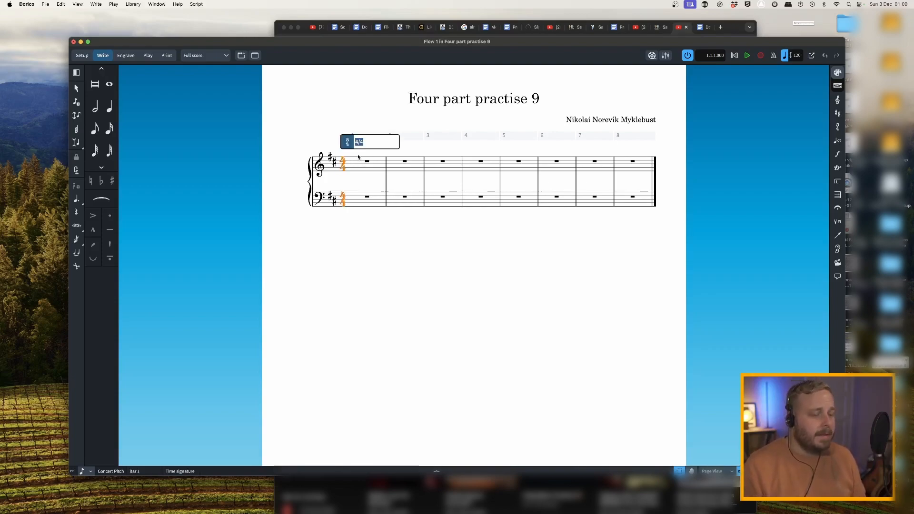
{"action": "type", "text": "12/8"}
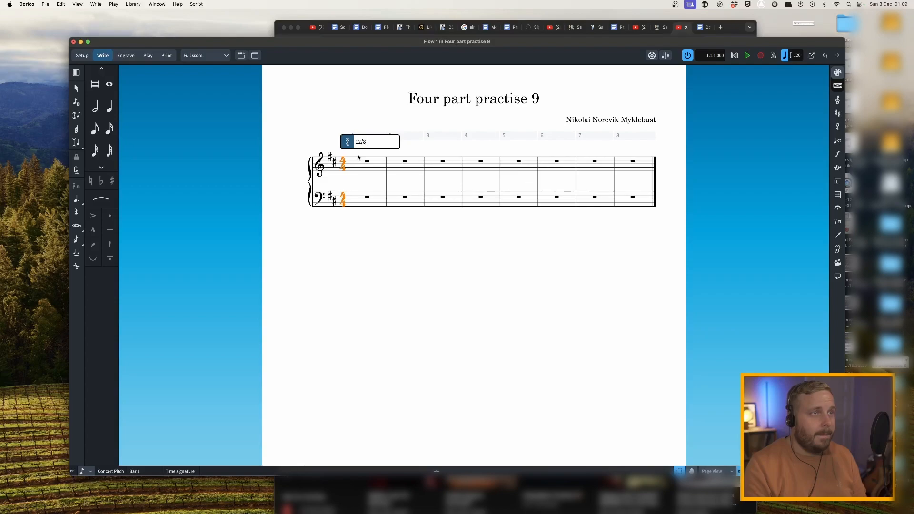
{"action": "key", "text": "Return"}
Step: Begin bar 1 of the treble staff with a dotted-quarter F sharp, an eighth rest, and eighth notes E and D
{"action": "key", "text": "shift+n"}
{"action": "key", "text": "6"}
{"action": "key", "text": "."}
{"action": "key", "text": "f"}
{"action": "key", "text": "5"}
{"action": "key", "text": "."}
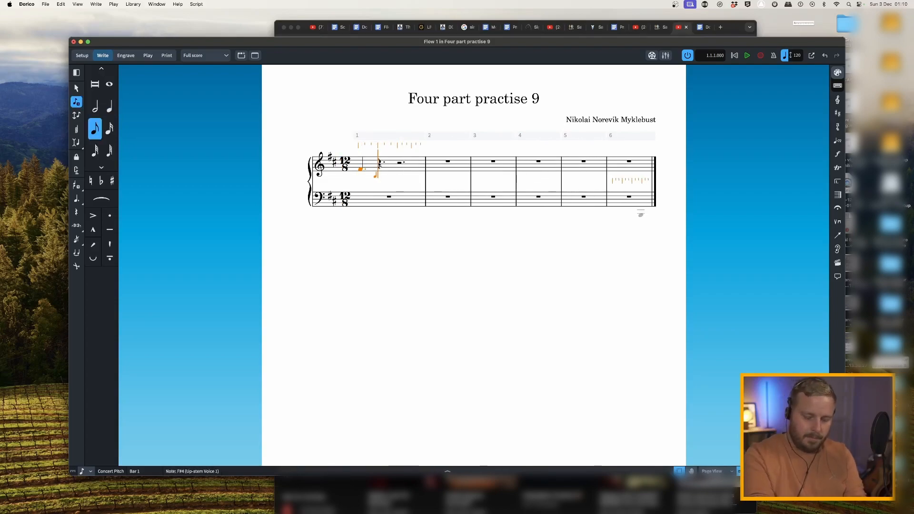
{"action": "key", "text": "e"}
{"action": "key", "text": "d"}
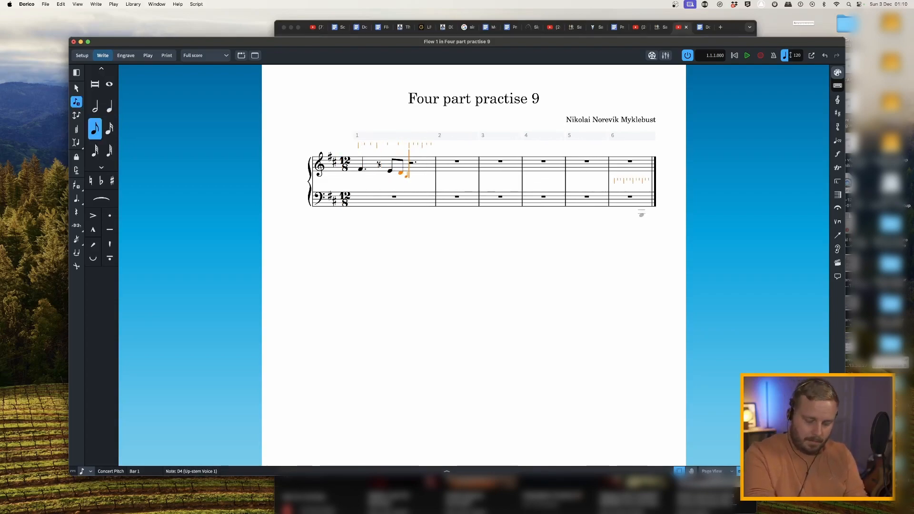
Step: Complete bar 1 with dotted-quarter notes G and F sharp, and start bar 2 with a dotted-half E
{"action": "key", "text": "6"}
{"action": "key", "text": "."}
{"action": "key", "text": "f"}
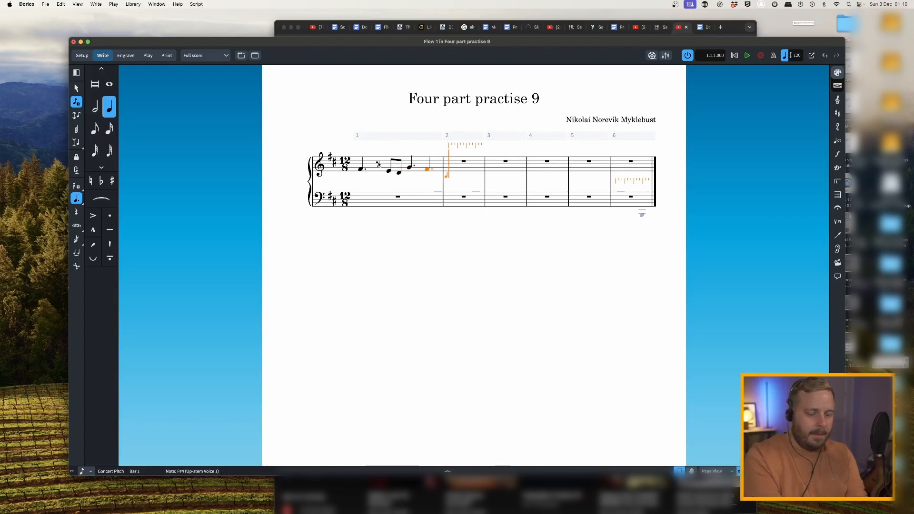
{"action": "key", "text": "7"}
{"action": "key", "text": "e"}
{"action": "key", "text": "Escape"}
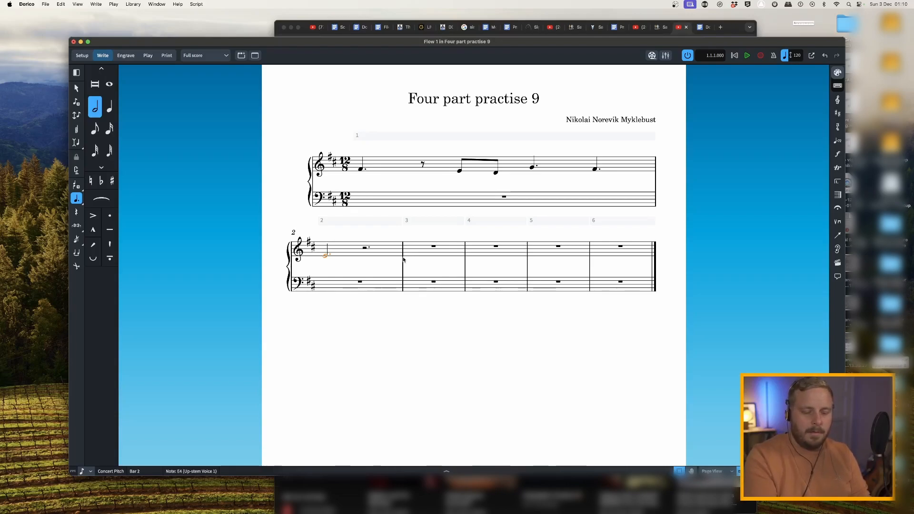
Step: Paste the two-bar melody from bars 1 and 2 into the treble staff starting at bar 3
{"action": "left_click", "coordinate": [434, 247]}
{"action": "key", "text": "super+v"}
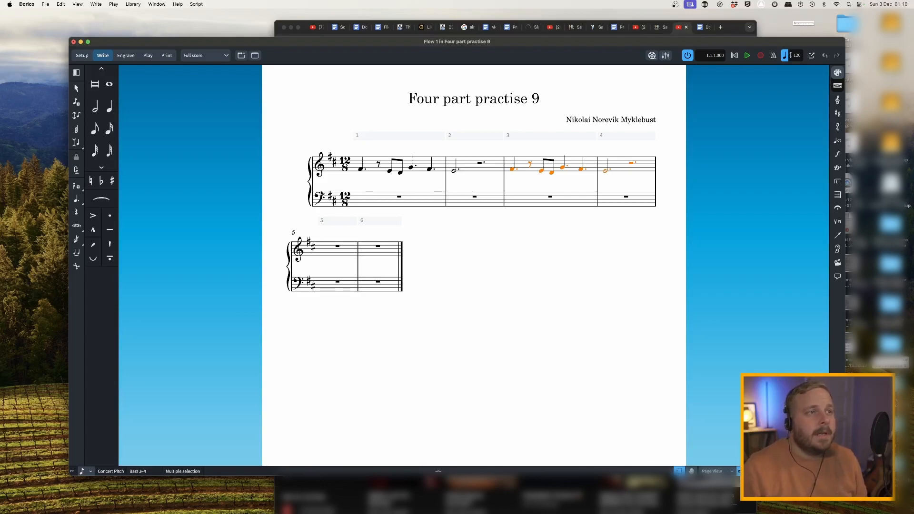
{"action": "key", "text": "Return"}
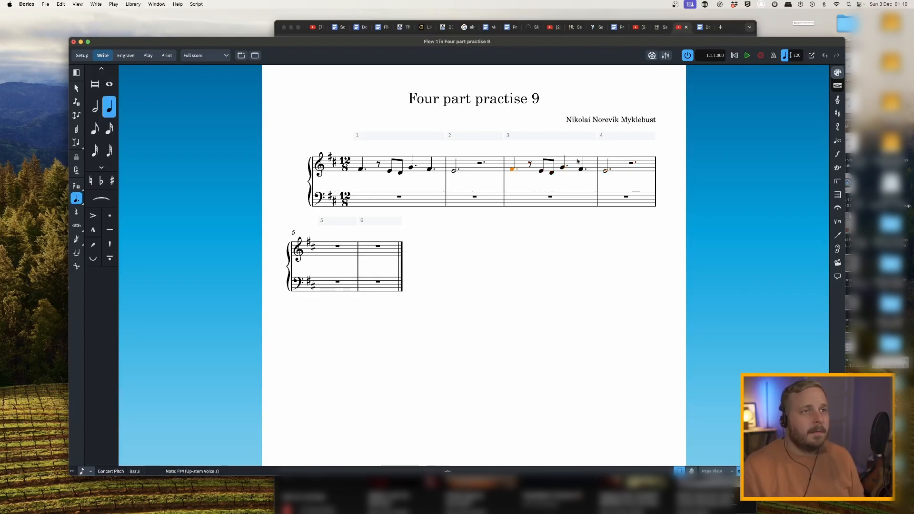
Step: Raise bar 3's opening dotted quarter and first eighth note to A, and its second eighth note to F sharp
{"action": "key", "text": "alt+Up"}
{"action": "key", "text": "Right"}
{"action": "key", "text": "Right"}
{"action": "key", "text": "alt+Up"}
{"action": "key", "text": "alt+Up"}
{"action": "key", "text": "alt+Up"}
{"action": "key", "text": "Right"}
{"action": "key", "text": "alt+Up"}
{"action": "key", "text": "alt+Up"}
{"action": "key", "text": "alt+Up"}
{"action": "key", "text": "alt+Up"}
{"action": "key", "text": "alt+Up"}
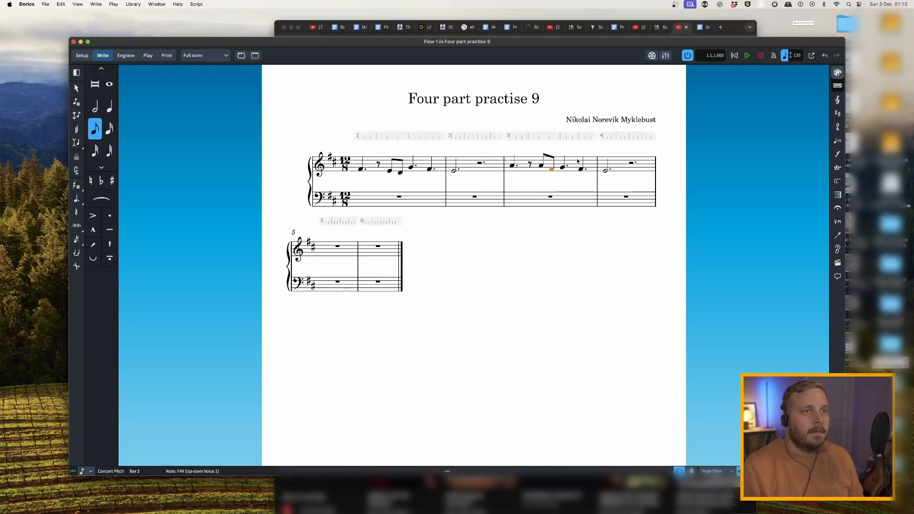
Step: Raise the second eighth note of bar 3 to B and move the bar's last two dotted-quarter notes higher
{"action": "key", "text": "alt+Right"}
{"action": "key", "text": "super+z"}
{"action": "key", "text": "Right"}
{"action": "key", "text": "alt+Up"}
{"action": "key", "text": "alt+Up"}
{"action": "key", "text": "alt+Up"}
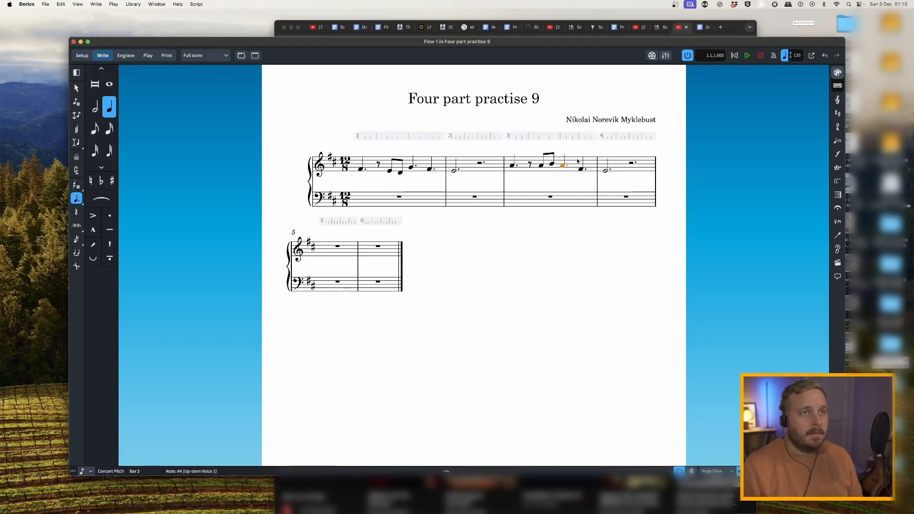
{"action": "key", "text": "Right"}
{"action": "key", "text": "alt+Up"}
{"action": "key", "text": "alt+Up"}
{"action": "key", "text": "alt+Up"}
{"action": "key", "text": "alt+Up"}
Step: Step through the bar 3 melody and set the note in bar 4 to D
{"action": "key", "text": "Left"}
{"action": "key", "text": "Left"}
{"action": "key", "text": "Left"}
{"action": "key", "text": "Left"}
{"action": "key", "text": "Left"}
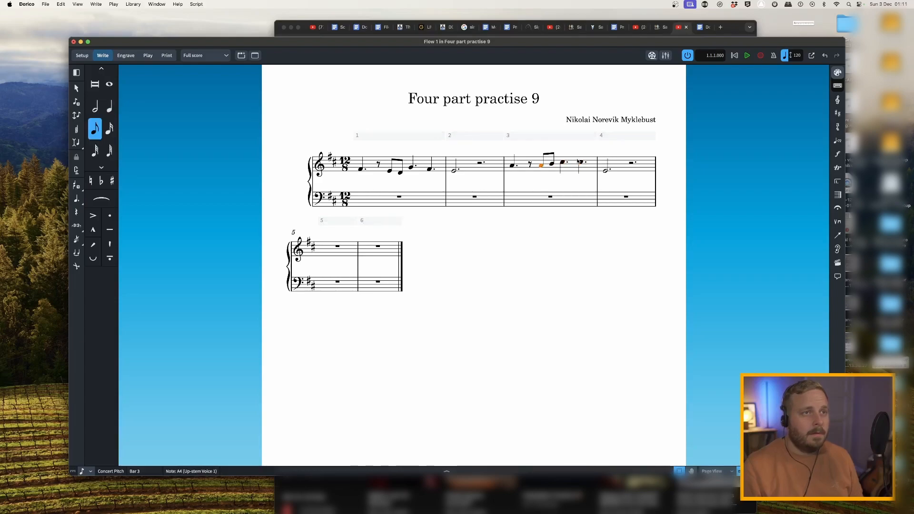
{"action": "key", "text": "Right"}
{"action": "key", "text": "Right"}
{"action": "key", "text": "Right"}
{"action": "key", "text": "Right"}
{"action": "key", "text": "Right"}
{"action": "key", "text": "Right"}
{"action": "key", "text": "d"}
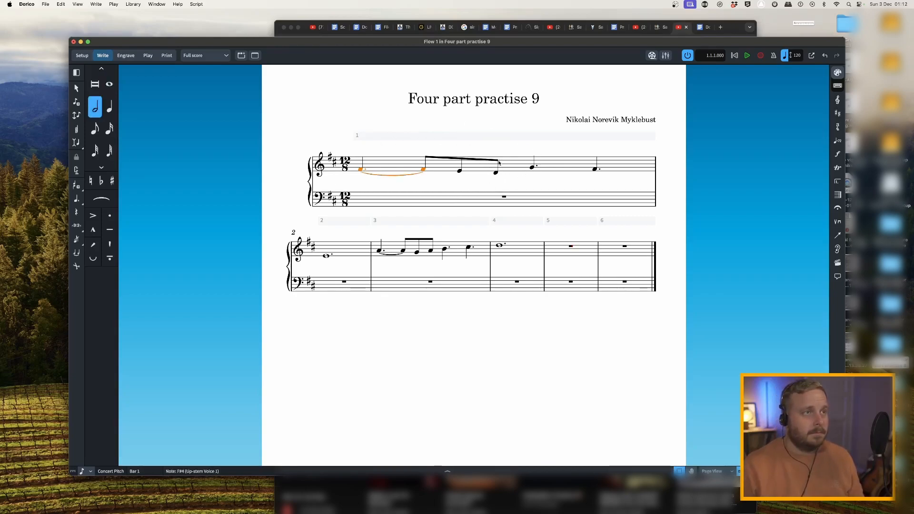
Step: Select the opening figure of bar 1, from the tied F sharp through the eighth note D
{"action": "left_click", "coordinate": [497, 172], "text": "shift"}
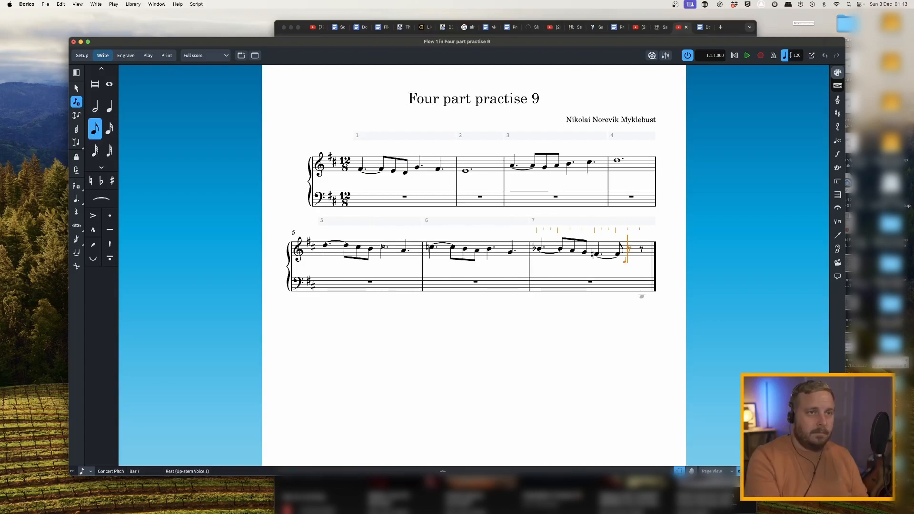
Step: Finish bar 7 with eighth notes E and F, and start bar 8 with a dotted-quarter G
{"action": "key", "text": "g"}
{"action": "key", "text": "f"}
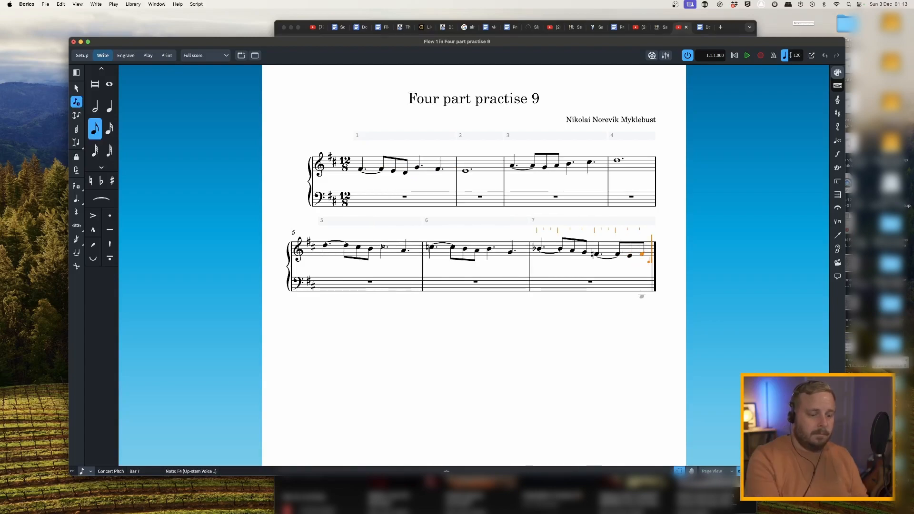
{"action": "key", "text": "6"}
{"action": "key", "text": "period"}
{"action": "key", "text": "g"}
Step: Fill the rest of bar 8 with an eighth rest, eighth notes F sharp and E, and dotted quarters D and C sharp
{"action": "key", "text": "5"}
{"action": "key", "text": "space"}
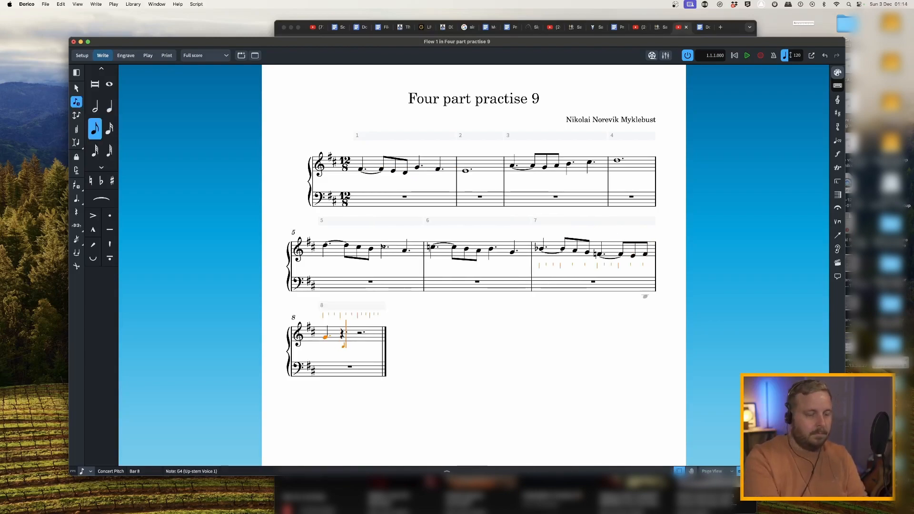
{"action": "key", "text": "f"}
{"action": "key", "text": "e"}
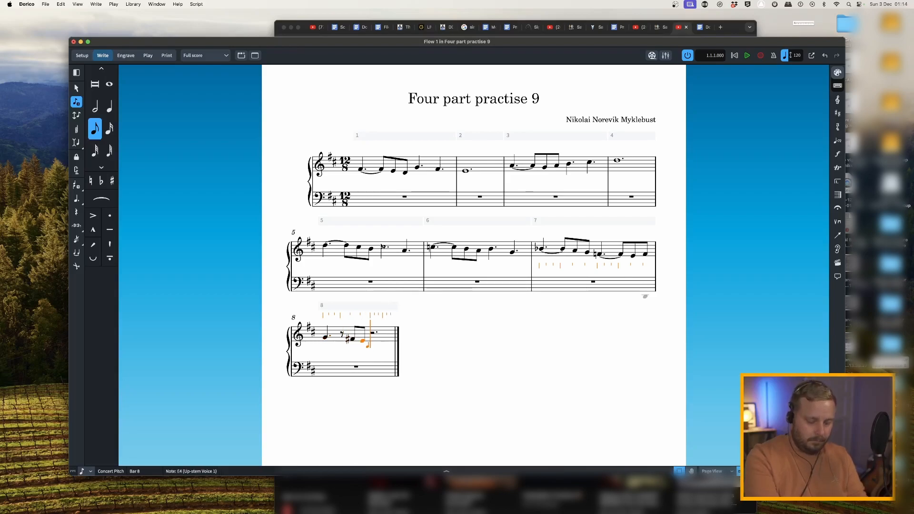
{"action": "key", "text": "6"}
{"action": "key", "text": "period"}
{"action": "key", "text": "d"}
{"action": "key", "text": "c"}
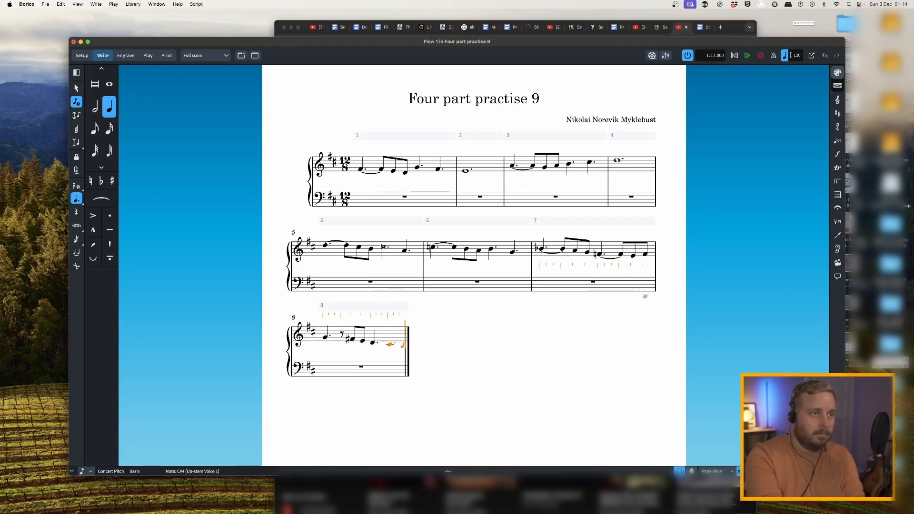
Step: End the melody with a dotted-whole-note D in bar 9
{"action": "key", "text": "8"}
{"action": "key", "text": "d"}
{"action": "key", "text": "Escape"}
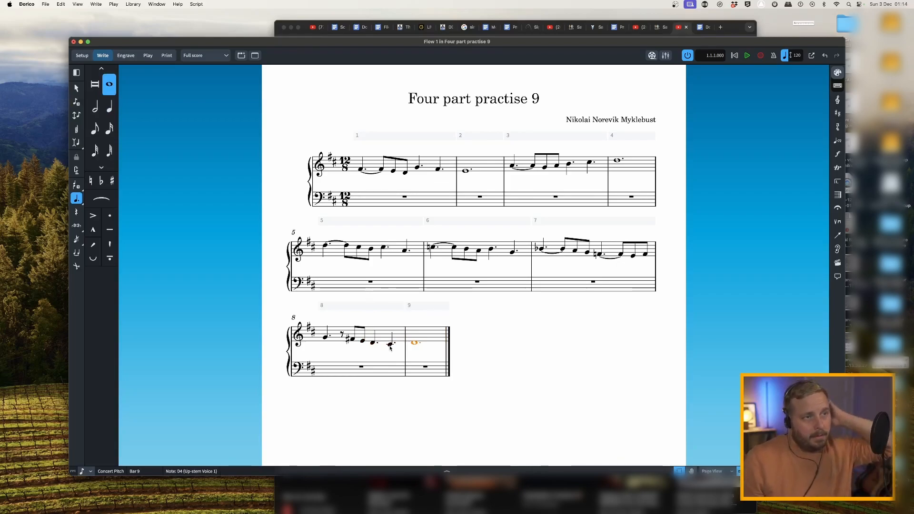
Step: Play back the melody briefly from the first note of bar 1, stop it and clear the selection
{"action": "left_click", "coordinate": [361, 170]}
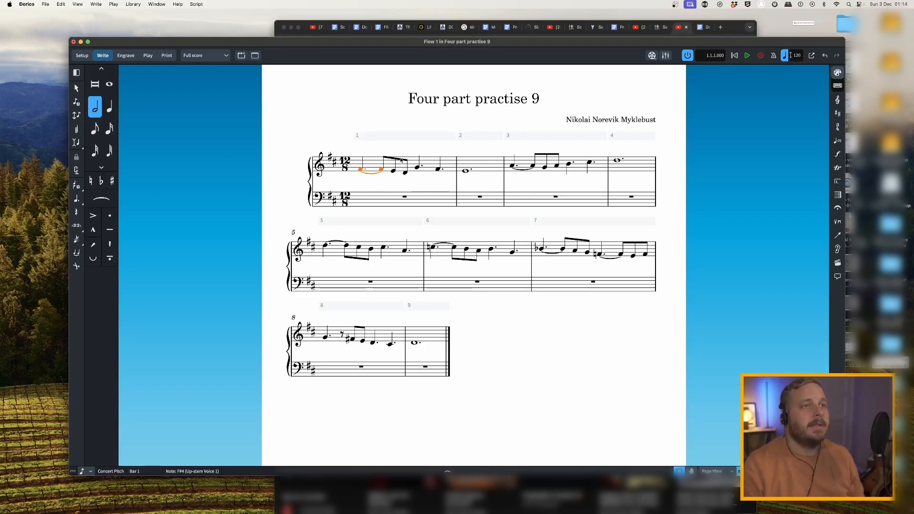
{"action": "key", "text": "space"}
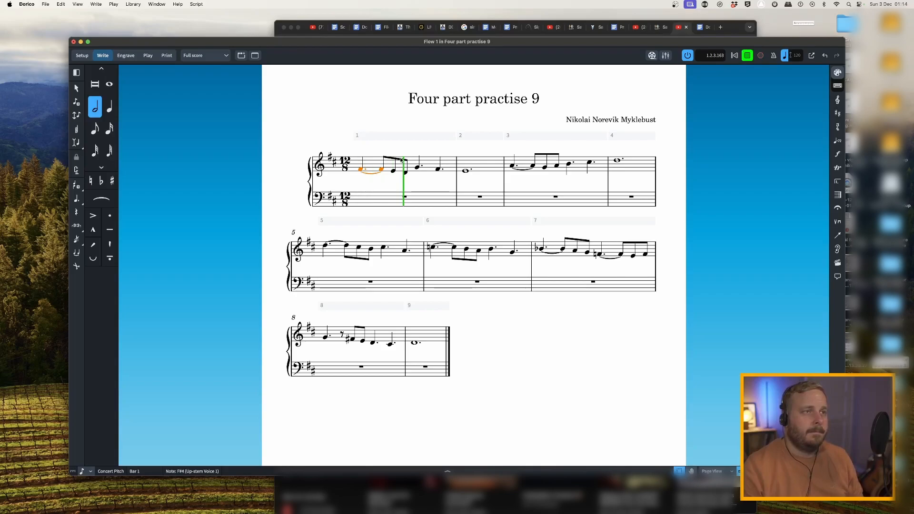
{"action": "key", "text": "space"}
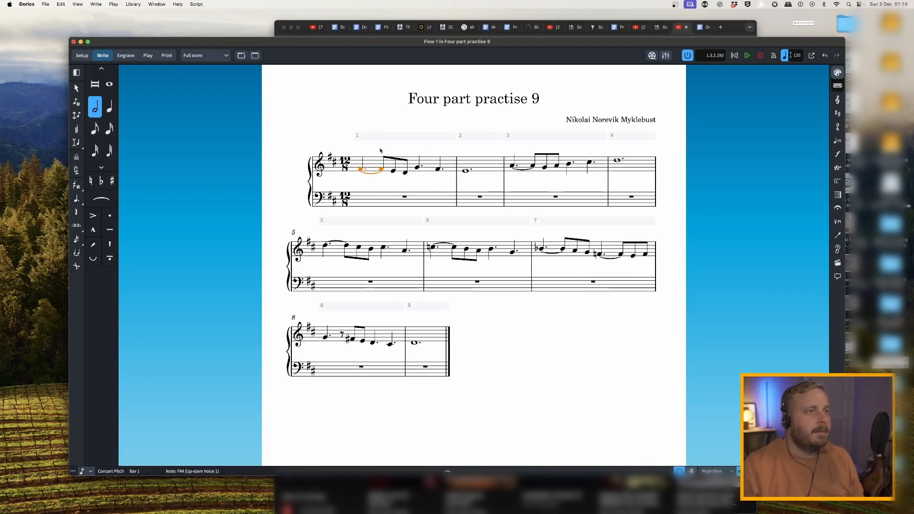
{"action": "key", "text": "Escape"}
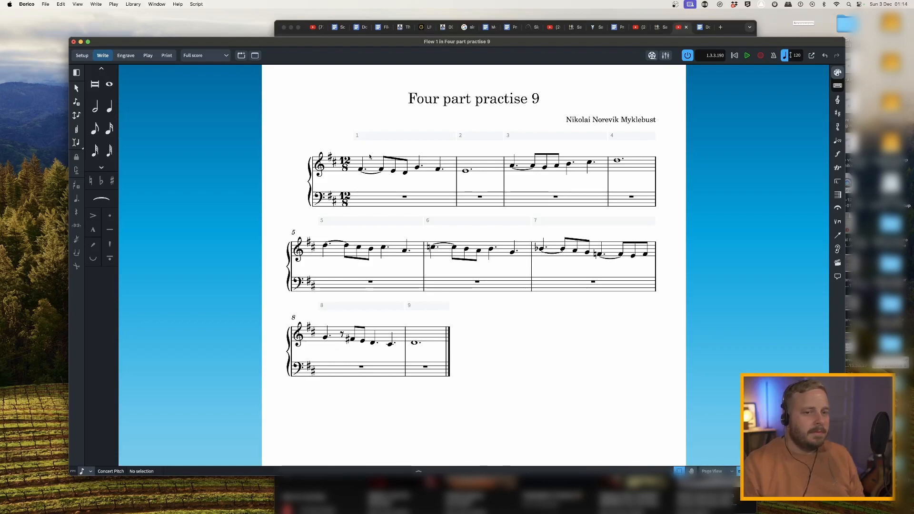
Step: Add a tempo mark of dotted quarter = 120 at the first note of bar 1
{"action": "left_click", "coordinate": [361, 170]}
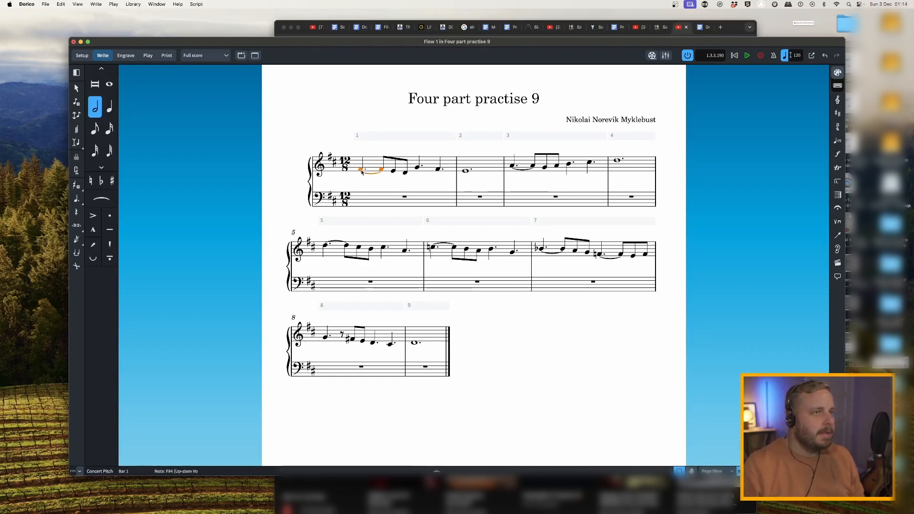
{"action": "key", "text": "shift+t"}
{"action": "type", "text": "q."}
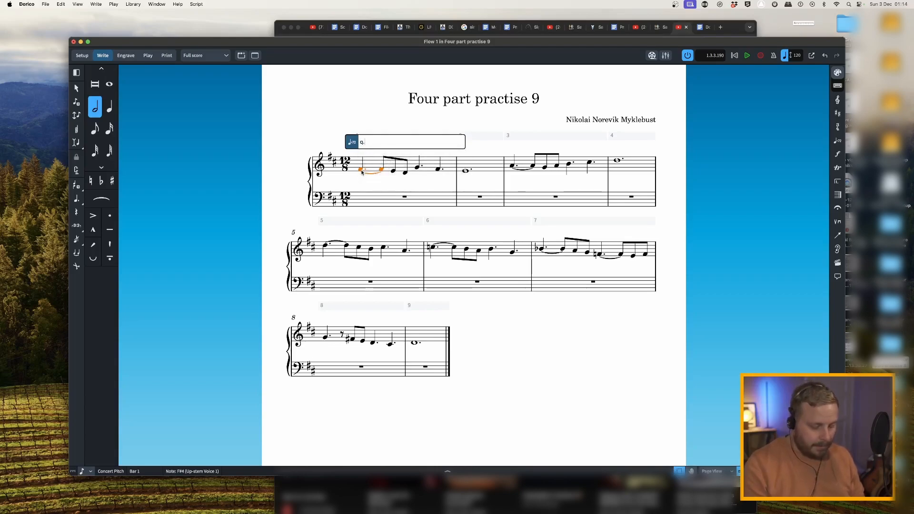
{"action": "type", "text": "=120"}
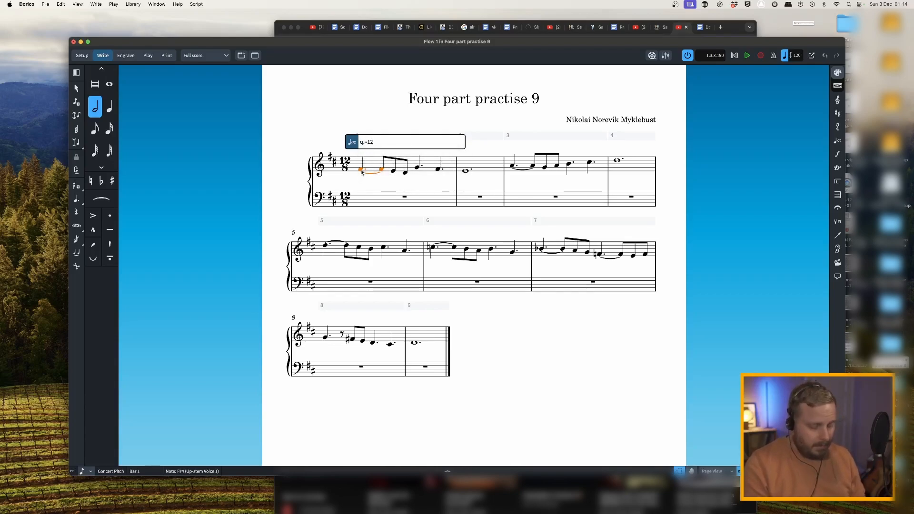
{"action": "key", "text": "Return"}
Step: Play the melody from the first note of bar 1 at the new tempo and stop it
{"action": "left_click", "coordinate": [360, 172]}
{"action": "key", "text": "p"}
{"action": "key", "text": "space"}
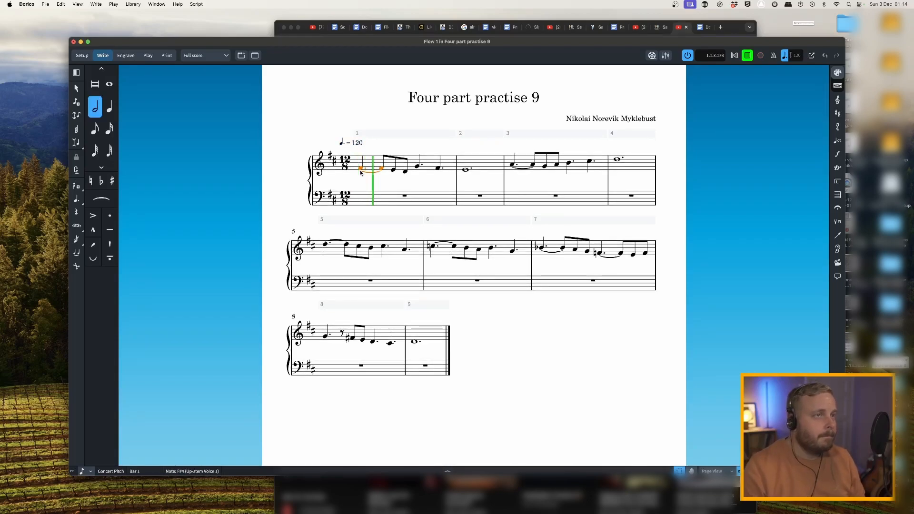
{"action": "key", "text": "space"}
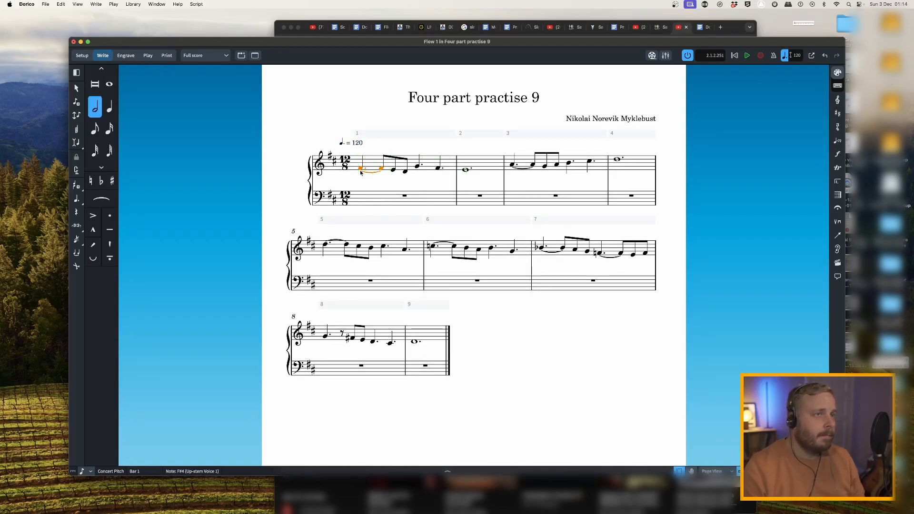
Step: Change the tempo mark in bar 1 to dotted quarter = 110 and play the melody from the start
{"action": "double_click", "coordinate": [359, 144]}
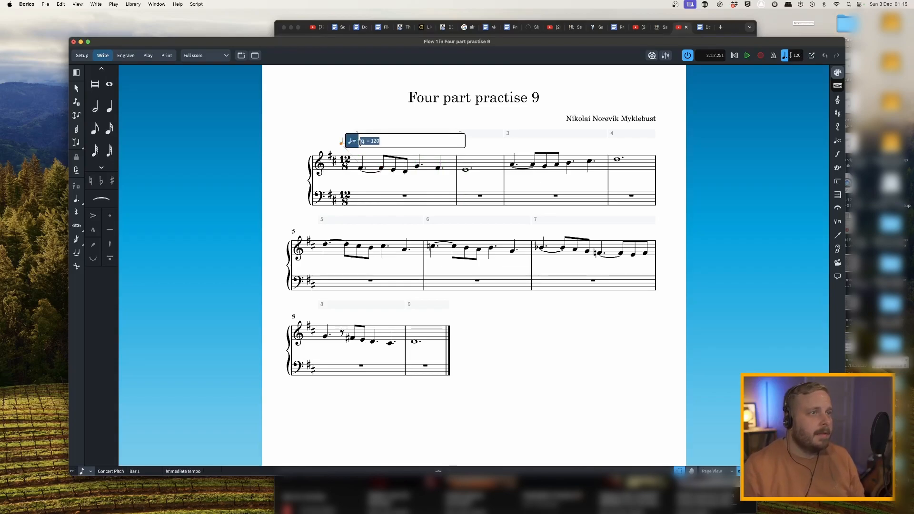
{"action": "key", "text": "BackSpace"}
{"action": "key", "text": "BackSpace"}
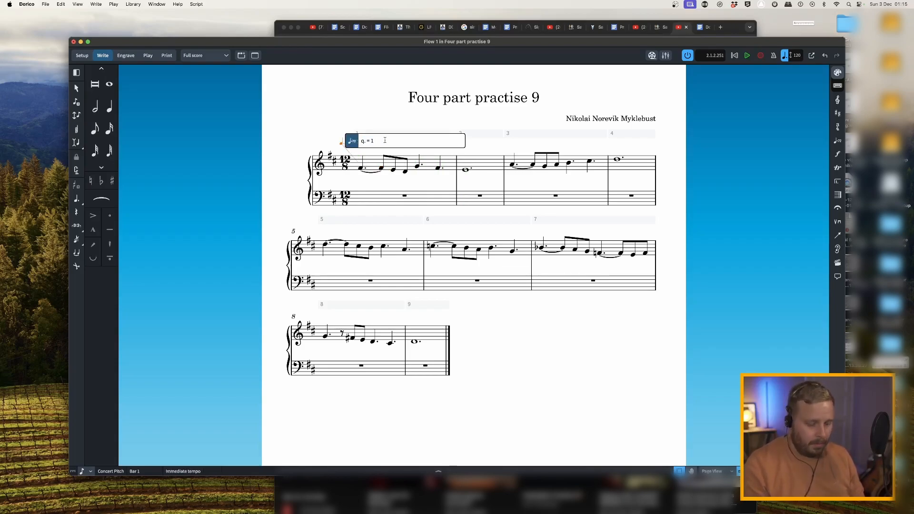
{"action": "key", "text": "Return"}
{"action": "key", "text": "space"}
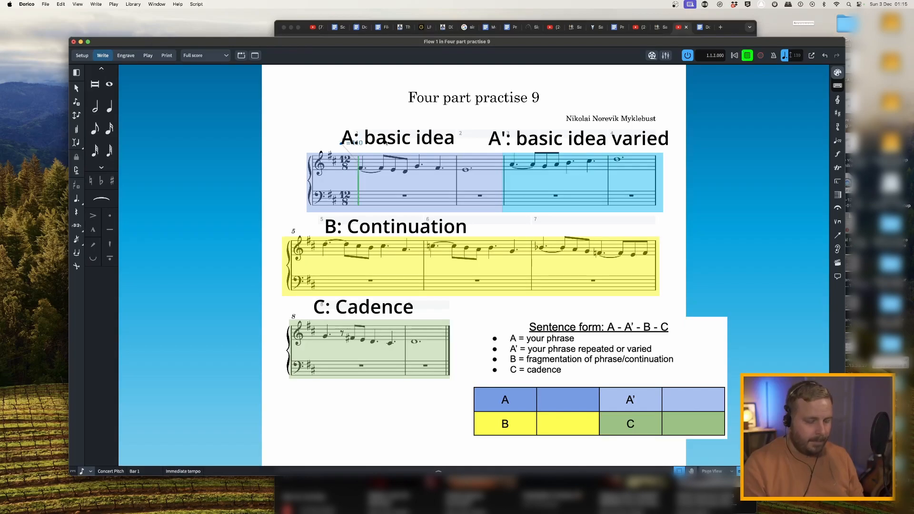
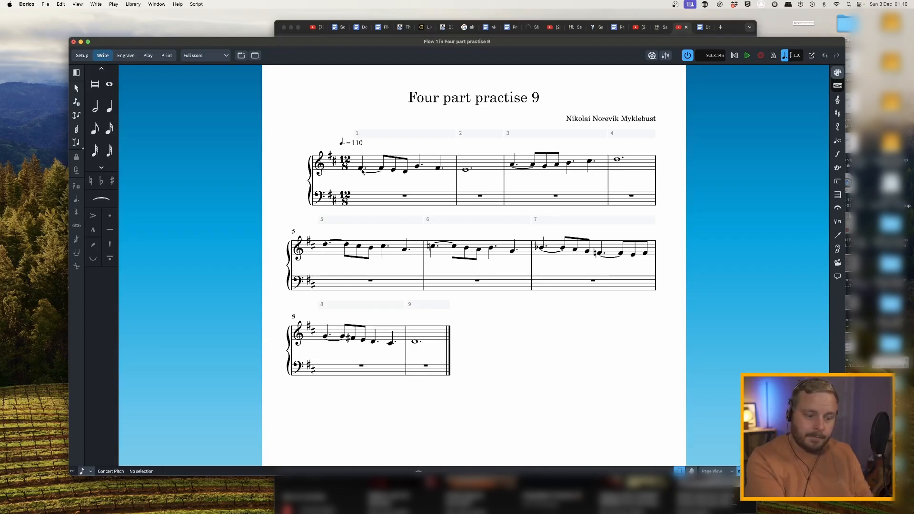
Step: Add chord symbols D and G on beats 1 and 3 of bar 1, and A7 at the start of bar 2
{"action": "left_click", "coordinate": [362, 170]}
{"action": "key", "text": "shift+q"}
{"action": "type", "text": "D"}
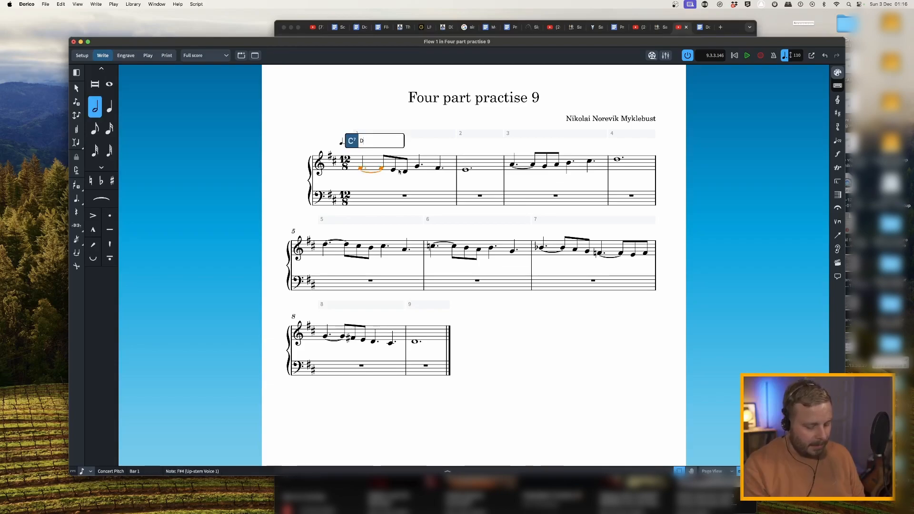
{"action": "key", "text": "space"}
{"action": "type", "text": "G"}
{"action": "key", "text": "space"}
{"action": "key", "text": "space"}
{"action": "type", "text": "A"}
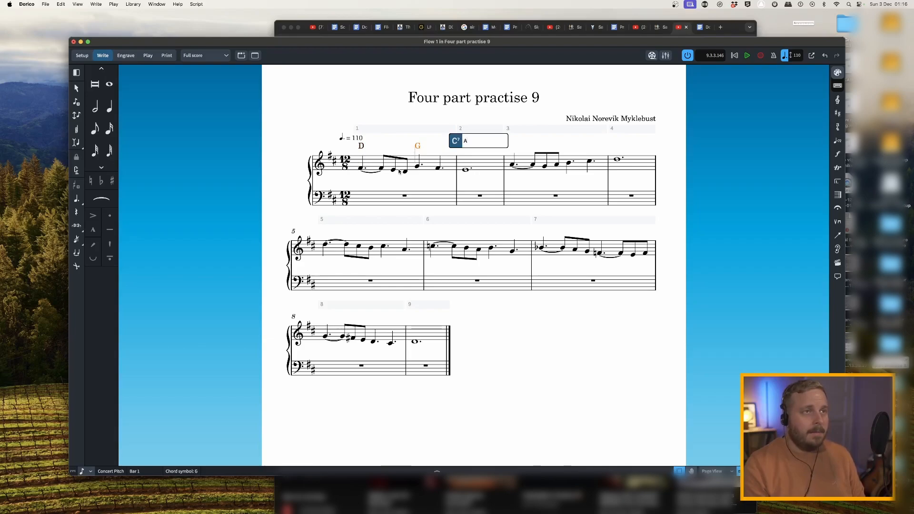
{"action": "type", "text": "7"}
{"action": "key", "text": "Return"}
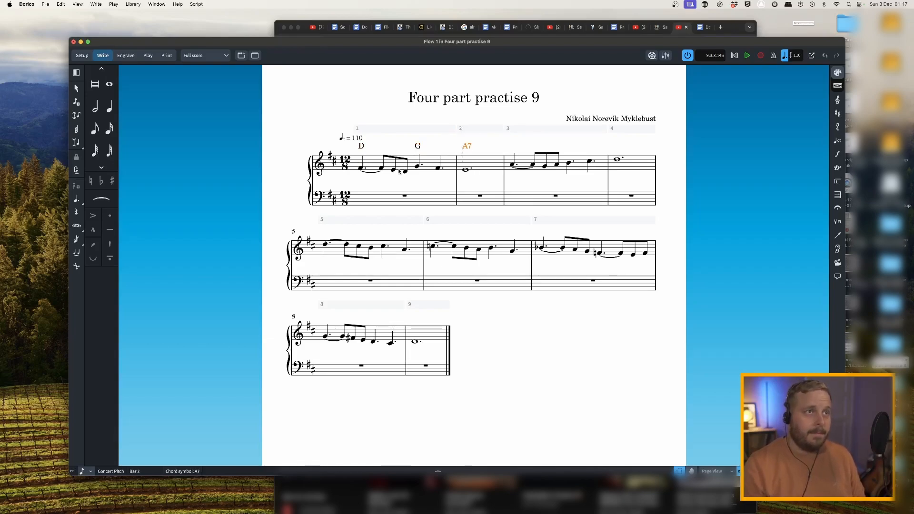
Step: Add a Bm chord symbol above the dotted whole note in bar 4
{"action": "left_click", "coordinate": [513, 165]}
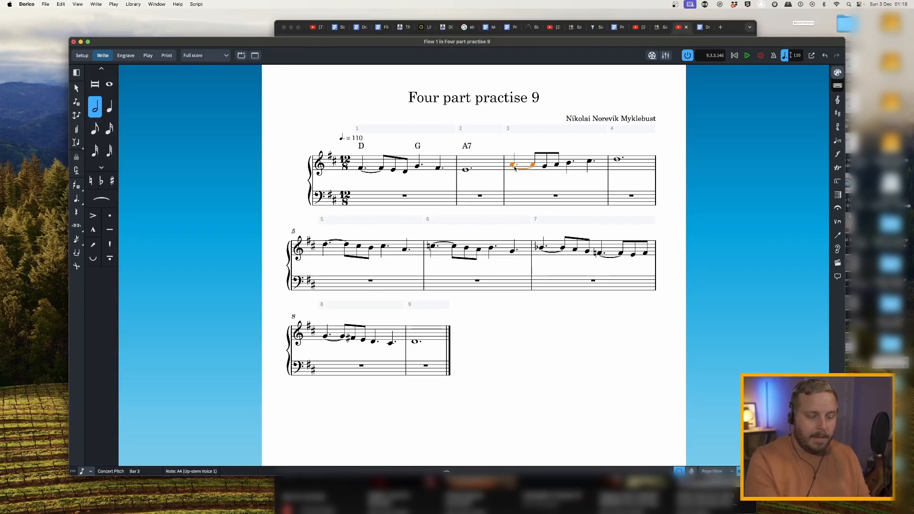
{"action": "left_click", "coordinate": [618, 160]}
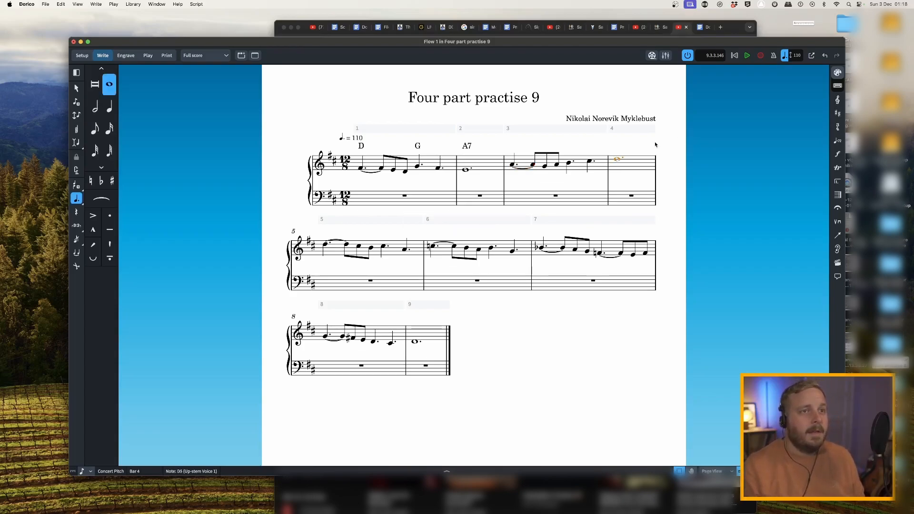
{"action": "key", "text": "shift+q"}
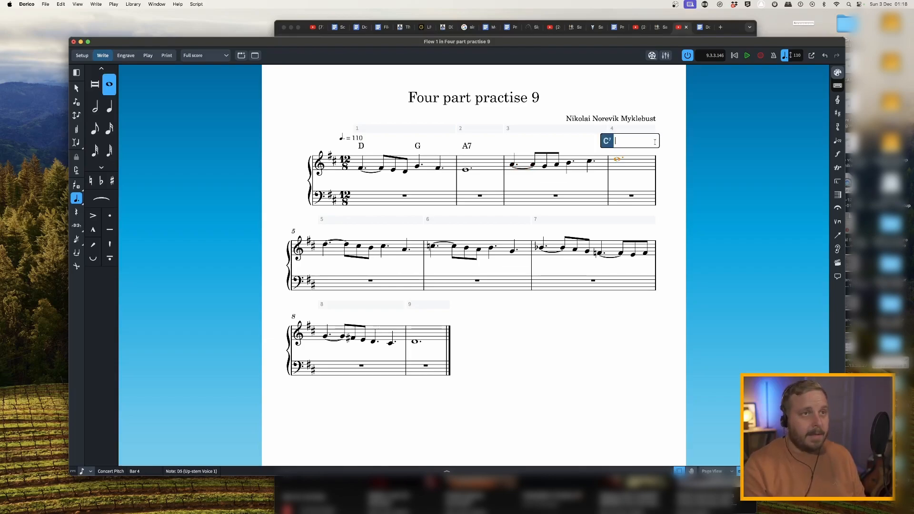
{"action": "type", "text": "Bm"}
{"action": "key", "text": "Return"}
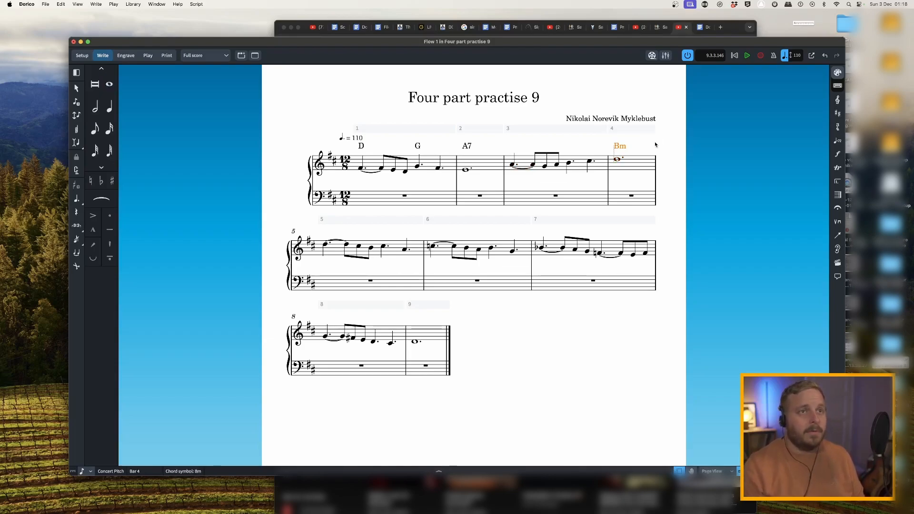
Step: Add an A7 chord symbol above the last note of bar 3
{"action": "scroll", "coordinate": [526, 146], "scroll_direction": "down", "scroll_amount": 1}
{"action": "left_click", "coordinate": [568, 168]}
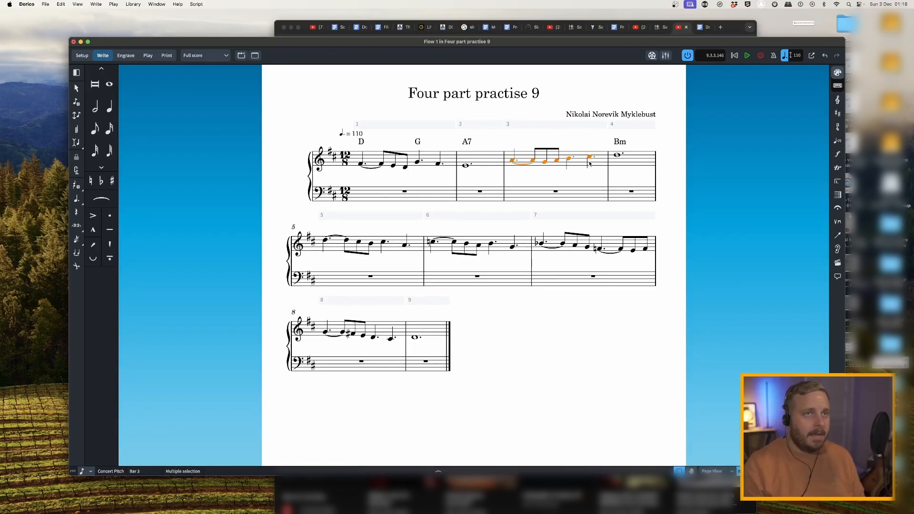
{"action": "left_click", "coordinate": [590, 155]}
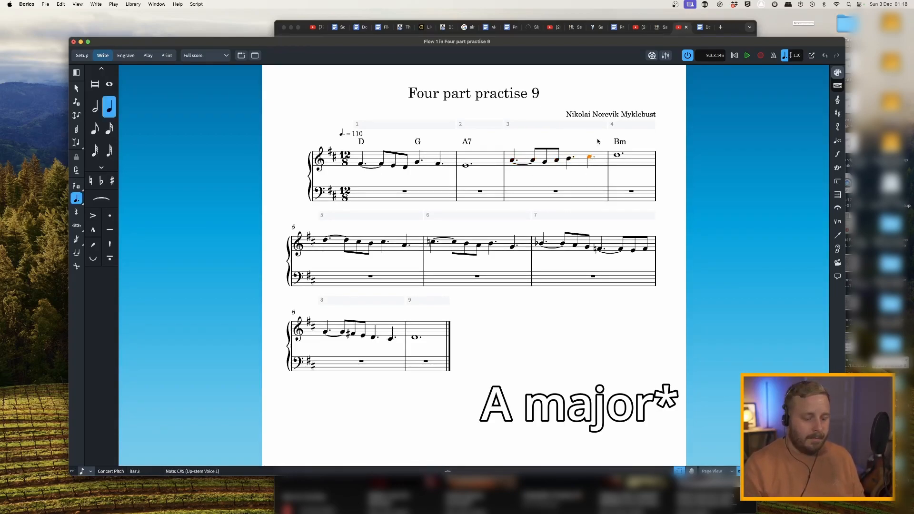
{"action": "key", "text": "shift+n"}
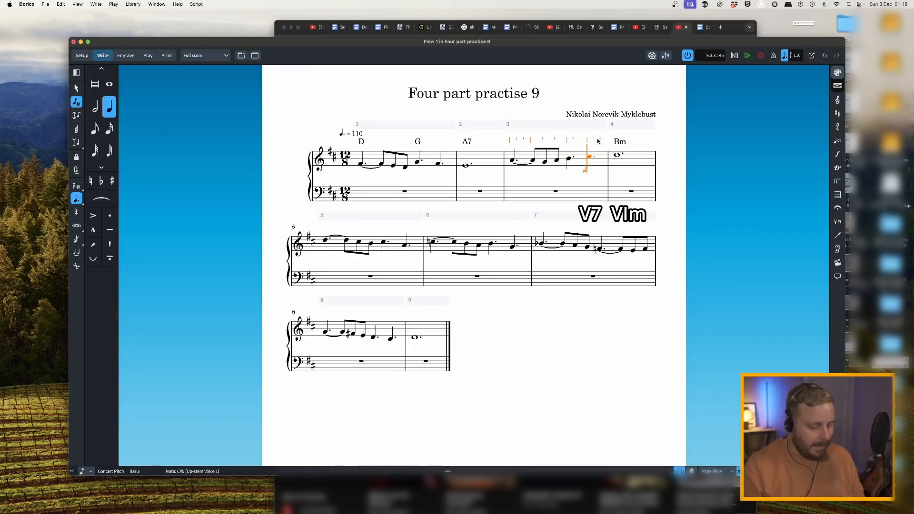
{"action": "key", "text": "Escape"}
{"action": "key", "text": "shift+q"}
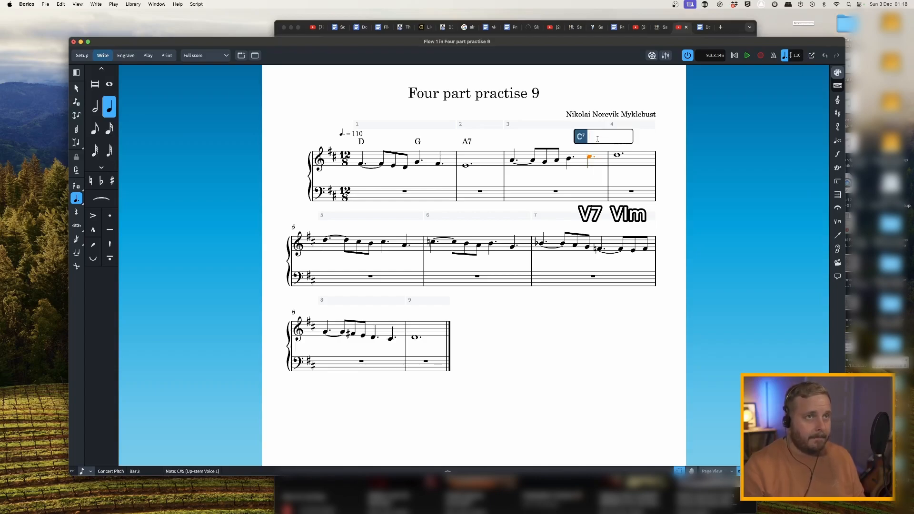
{"action": "type", "text": "A7"}
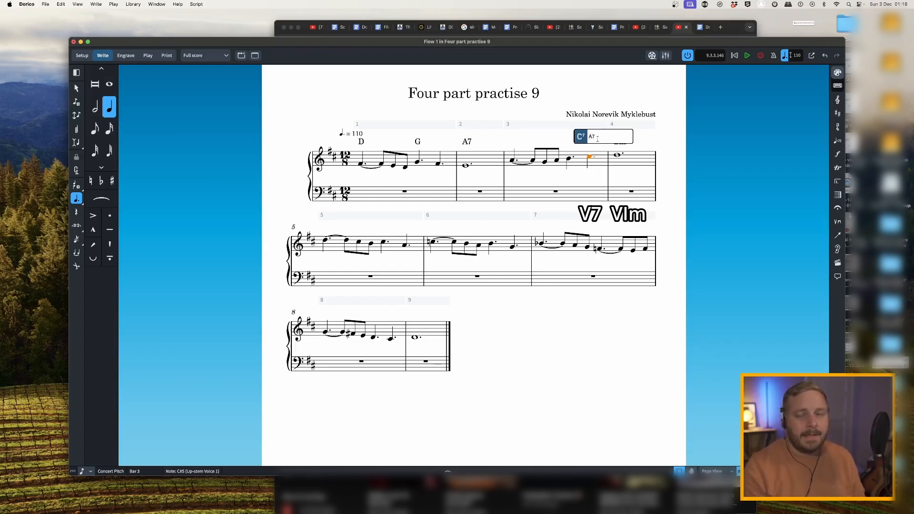
{"action": "key", "text": "Return"}
{"action": "key", "text": "Escape"}
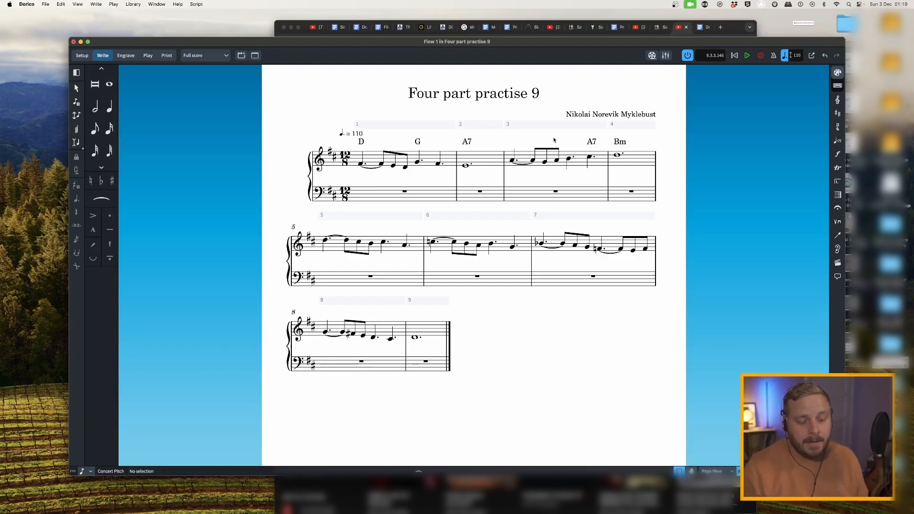
{"action": "key", "text": "space"}
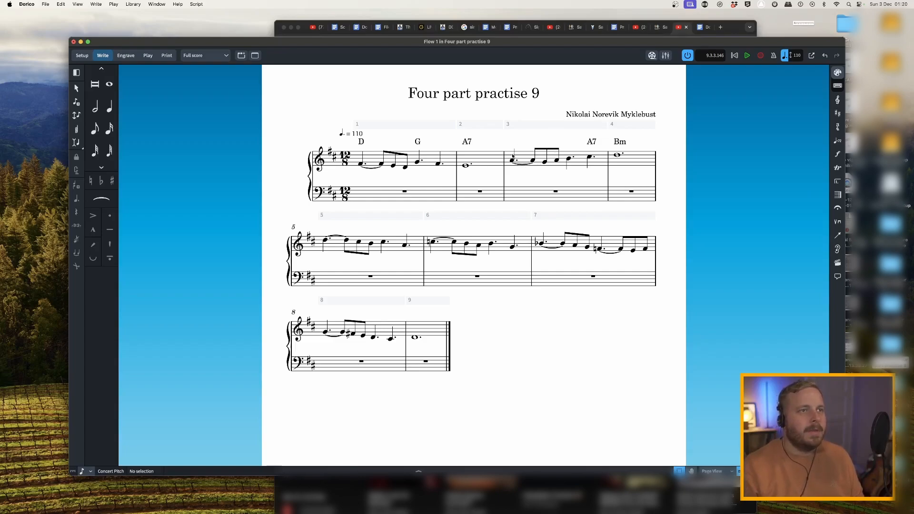
Step: Add chord symbols D on beat 1 and G on beat 3 of bar 3
{"action": "left_click", "coordinate": [512, 161]}
{"action": "key", "text": "shift+q"}
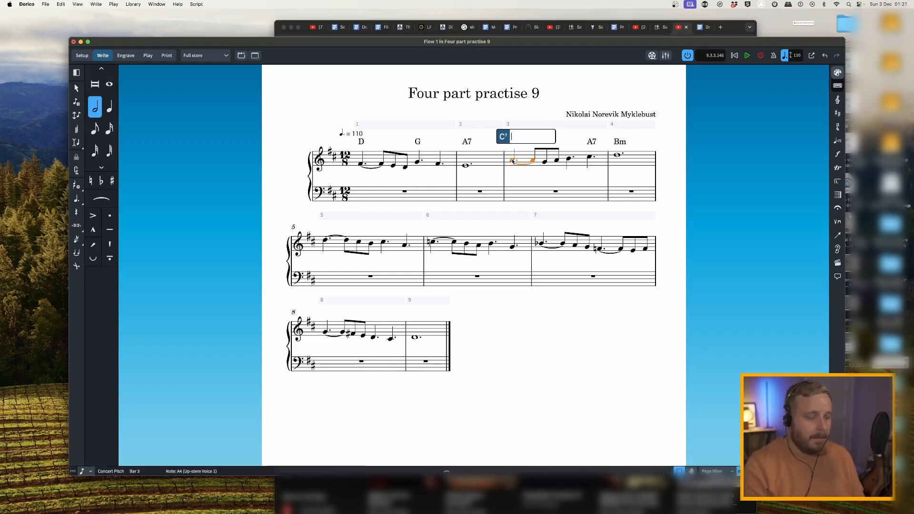
{"action": "type", "text": "D"}
{"action": "key", "text": "space"}
{"action": "key", "text": "space"}
{"action": "type", "text": "G"}
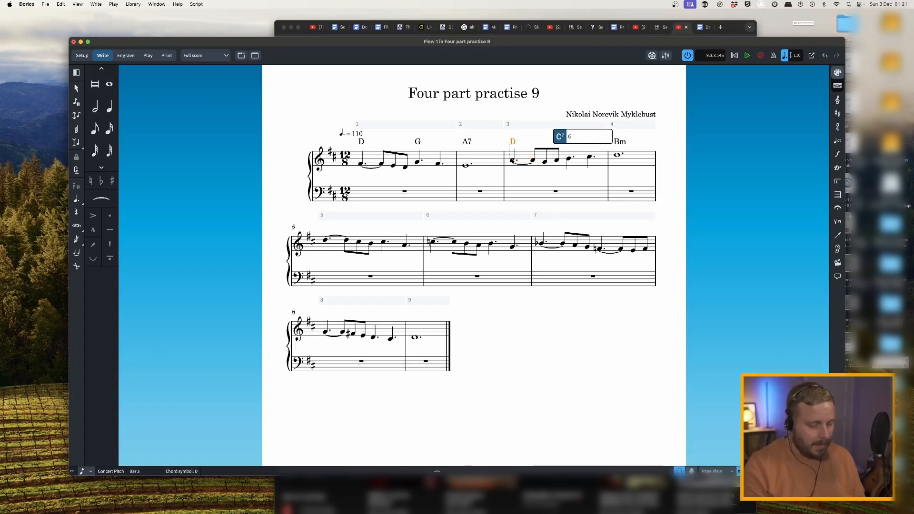
{"action": "key", "text": "Return"}
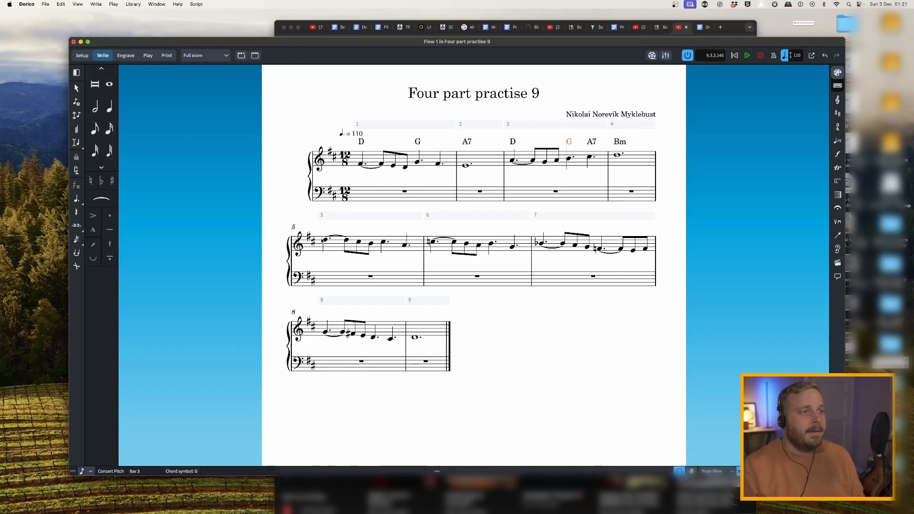
Step: Add chord symbols D on beat 1 and A on beat 3 of bar 5
{"action": "left_click", "coordinate": [327, 241]}
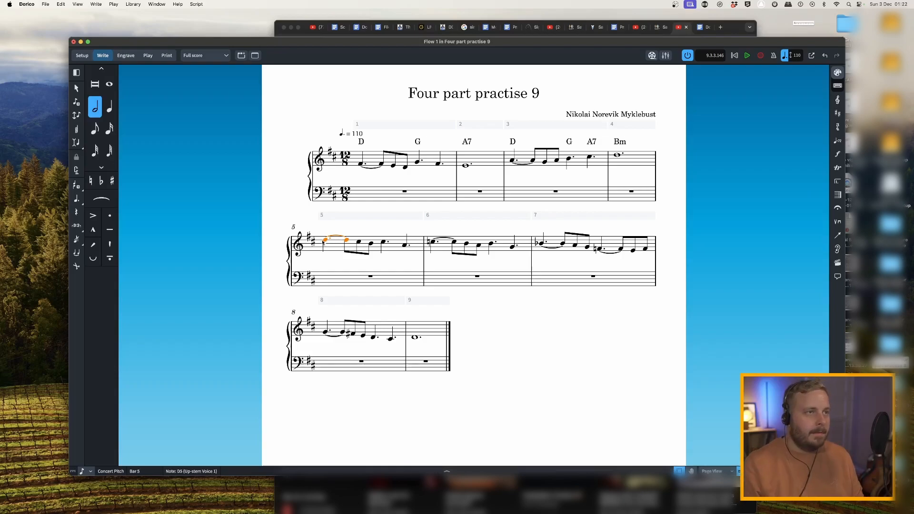
{"action": "key", "text": "shift+q"}
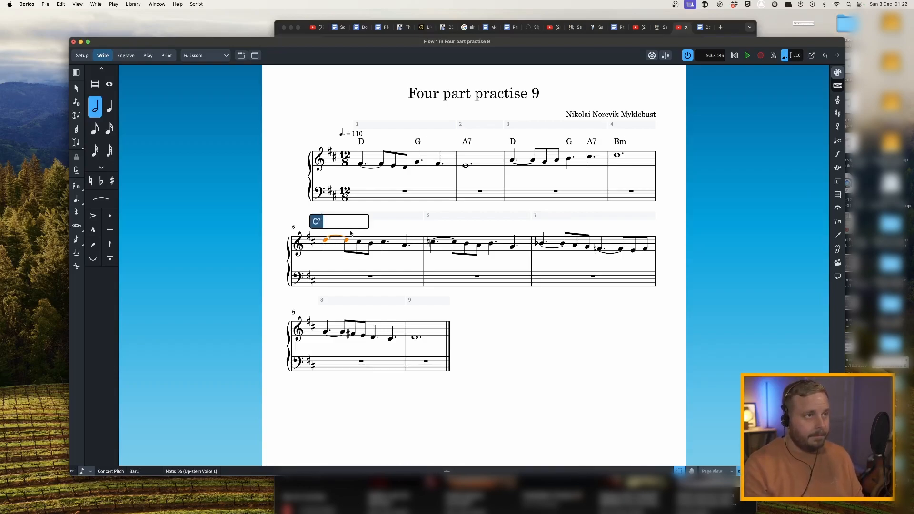
{"action": "type", "text": "D"}
{"action": "key", "text": "space"}
{"action": "type", "text": "A"}
{"action": "key", "text": "space"}
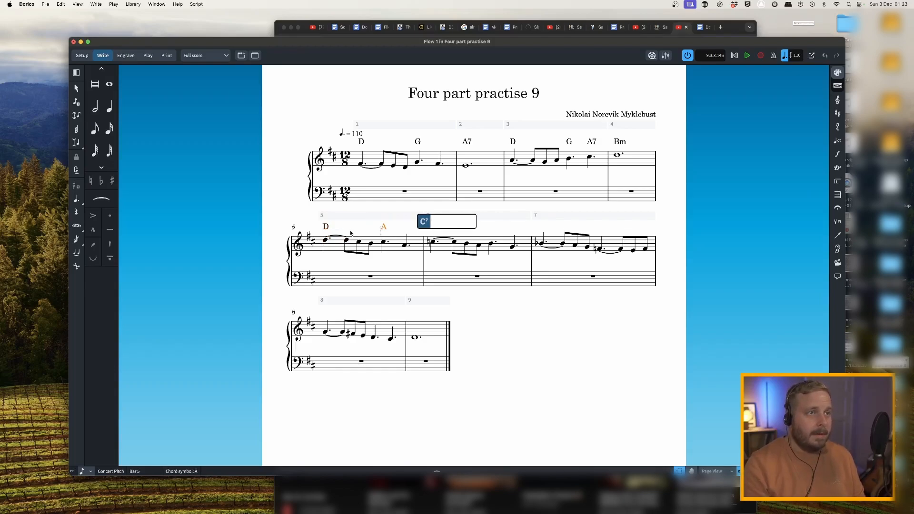
Step: Continue the chord symbols in bar 6 with C on beat 1 and G on beat 3
{"action": "type", "text": "C"}
{"action": "key", "text": "space"}
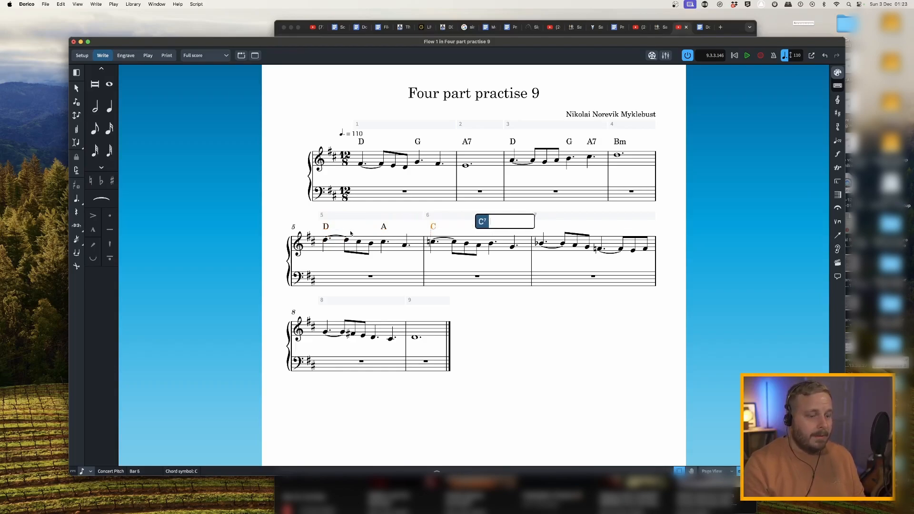
{"action": "type", "text": "G"}
{"action": "key", "text": "space"}
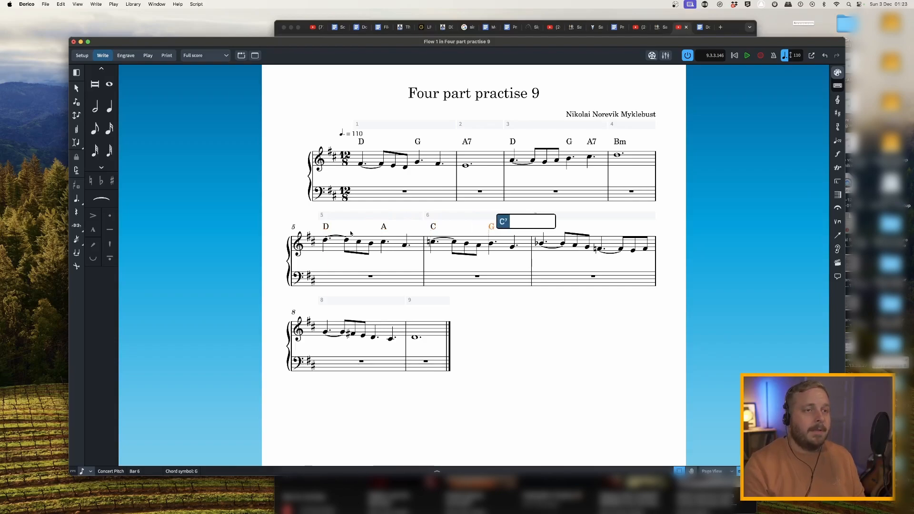
{"action": "key", "text": "space"}
Step: Enter chord symbols Bb on beat 1 and F on beat 3 of bar 7, ending the entry there
{"action": "type", "text": "Bb"}
{"action": "key", "text": "space"}
{"action": "key", "text": "space"}
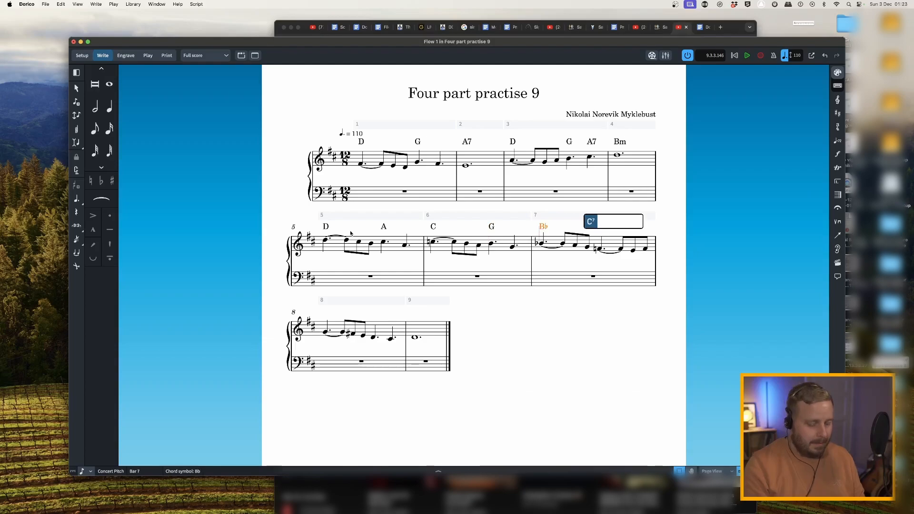
{"action": "type", "text": "F"}
{"action": "key", "text": "space"}
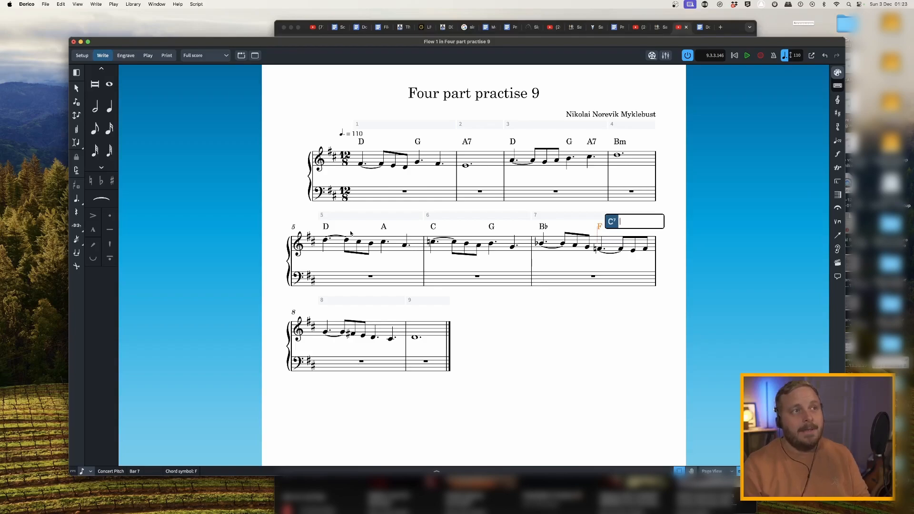
{"action": "key", "text": "Escape"}
Step: Add chord symbols G, Asus4 and A7 on beats 1, 3 and 4 of bar 8, and D in bar 9
{"action": "left_click", "coordinate": [327, 333]}
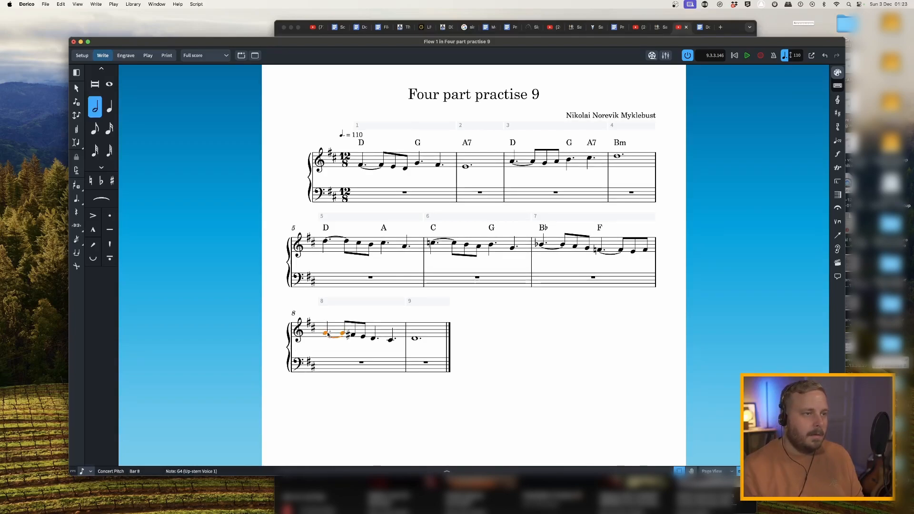
{"action": "key", "text": "shift+q"}
{"action": "type", "text": "G"}
{"action": "key", "text": "space"}
{"action": "type", "text": "Asus4"}
{"action": "key", "text": "space"}
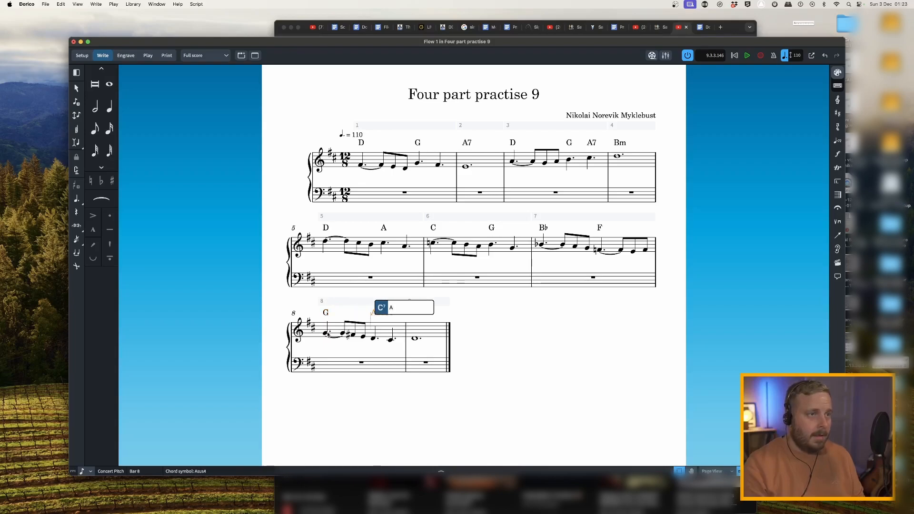
{"action": "type", "text": "A7"}
{"action": "key", "text": "space"}
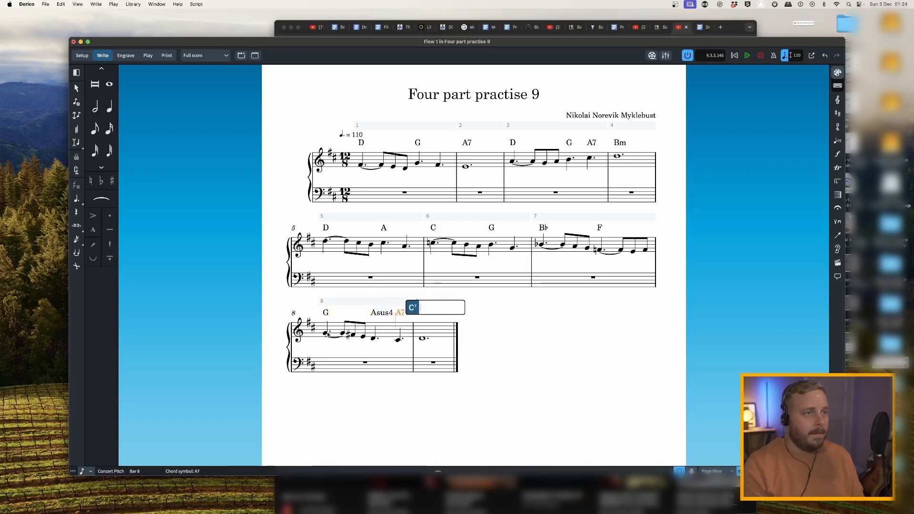
{"action": "type", "text": "D"}
{"action": "key", "text": "Return"}
{"action": "left_click", "coordinate": [525, 357]}
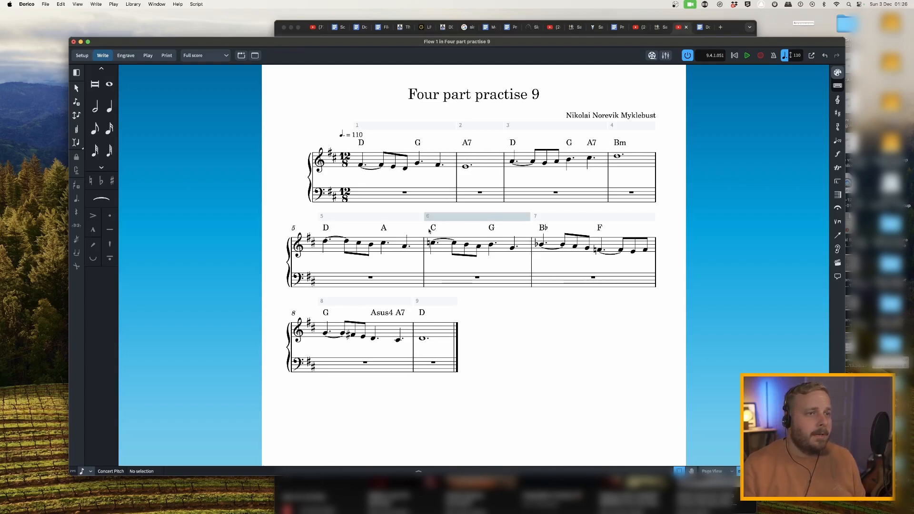
Step: Start the bass line in the lower staff with dotted half notes D and G in bar 1 and A twice in bar 2
{"action": "left_click", "coordinate": [405, 194]}
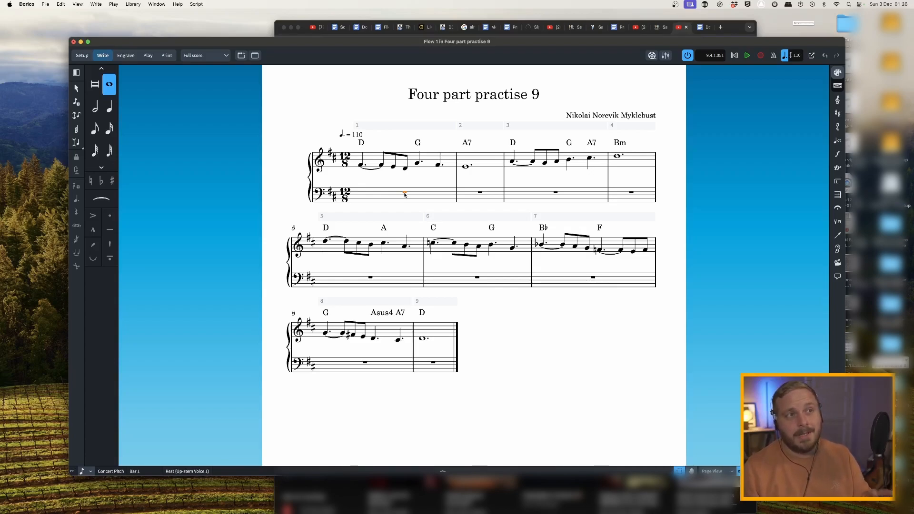
{"action": "key", "text": "Return"}
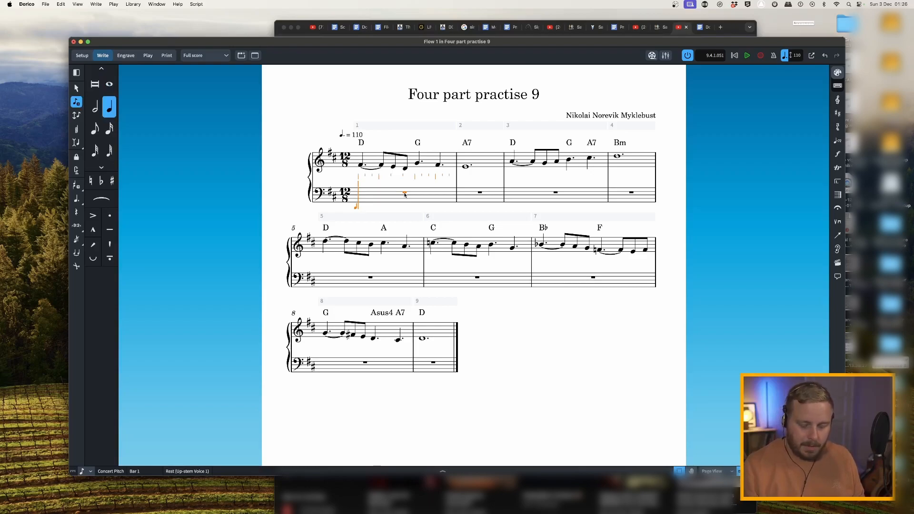
{"action": "key", "text": "7"}
{"action": "key", "text": "6"}
{"action": "key", "text": "period"}
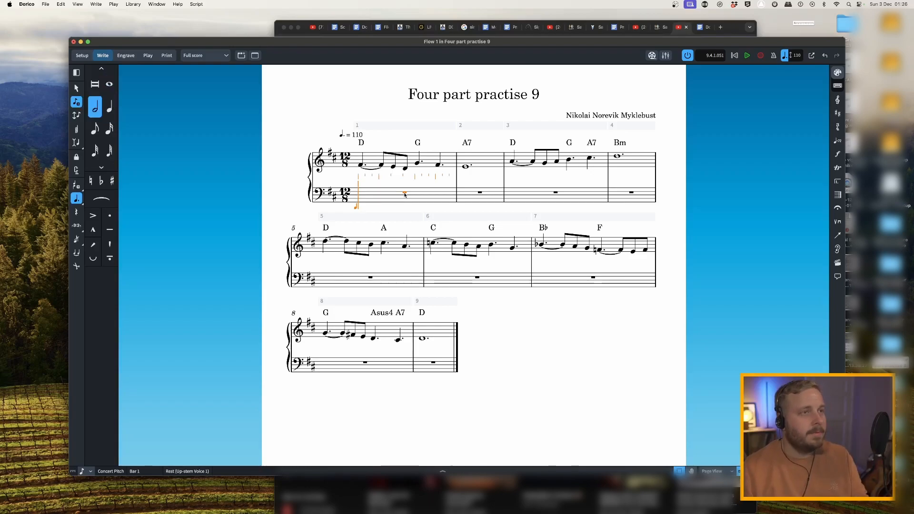
{"action": "key", "text": "d"}
{"action": "key", "text": "g"}
{"action": "key", "text": "a"}
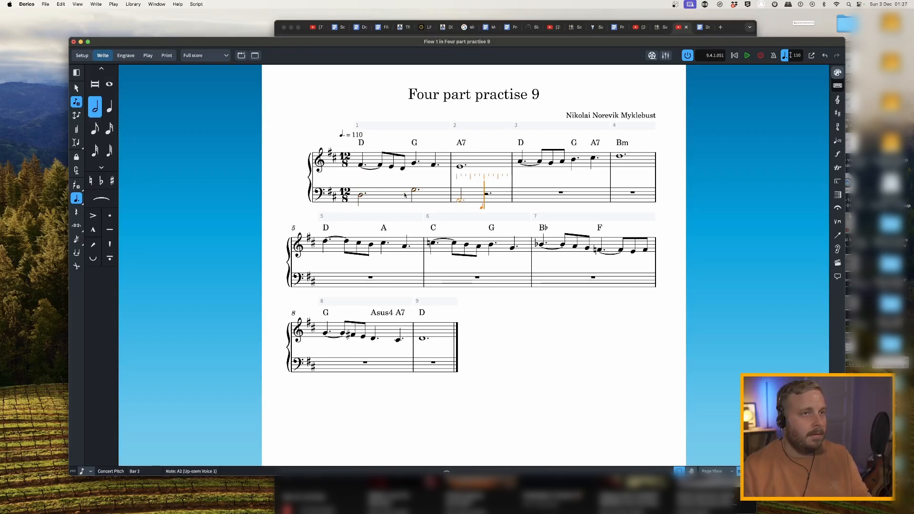
{"action": "key", "text": "a"}
Step: Continue the bass with a dotted half D, dotted quarters G and A in bar 3, and two dotted half Bs in bar 4
{"action": "key", "text": "d"}
{"action": "key", "text": "6"}
{"action": "key", "text": "g"}
{"action": "key", "text": "a"}
{"action": "key", "text": "7"}
{"action": "key", "text": "b"}
{"action": "key", "text": "b"}
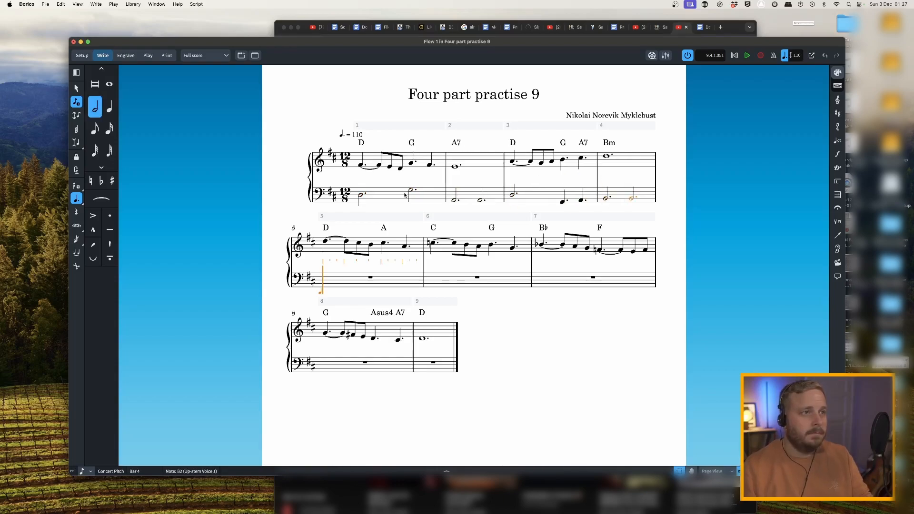
Step: Enter dotted half bass notes D and A in bar 5, and C natural and G in bar 6
{"action": "key", "text": "d"}
{"action": "key", "text": "a"}
{"action": "key", "text": "0"}
{"action": "key", "text": "c"}
{"action": "key", "text": "g"}
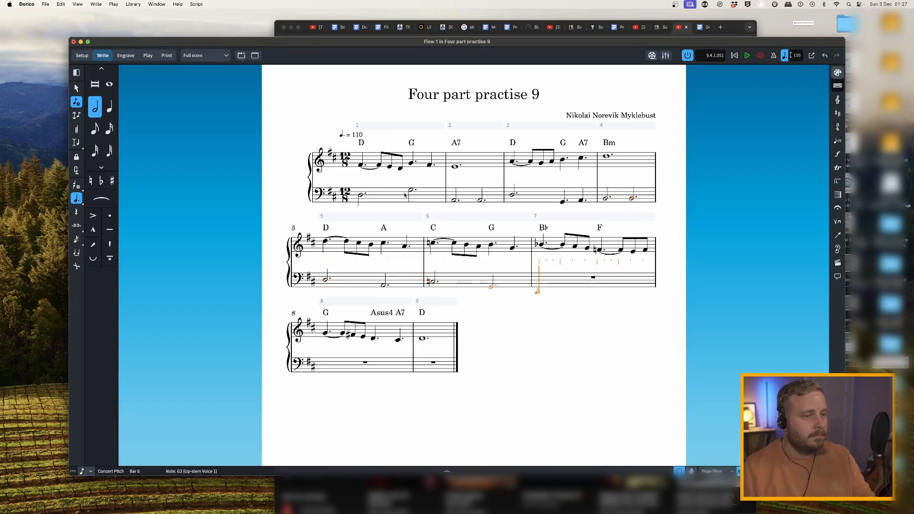
Step: Add dotted half bass notes B flat and F natural in bar 7
{"action": "key", "text": "minus"}
{"action": "key", "text": "b"}
{"action": "key", "text": "0"}
{"action": "key", "text": "f"}
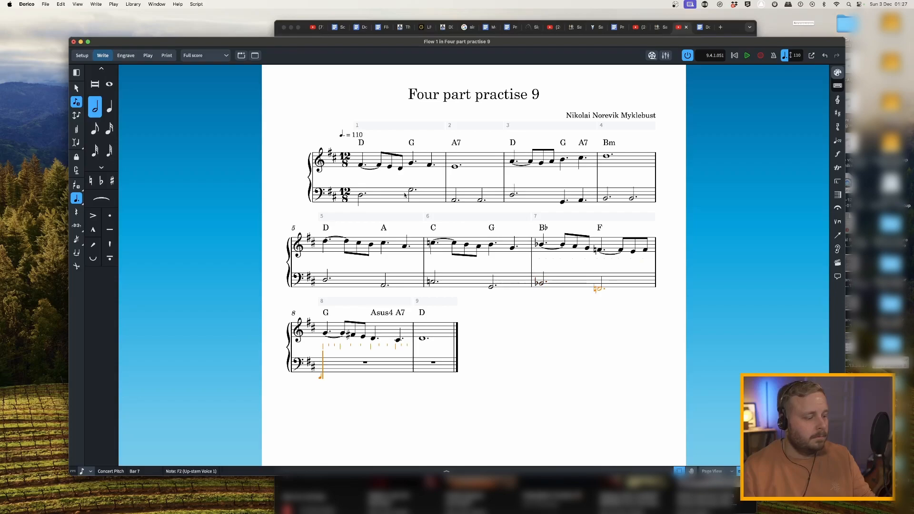
Step: Finish the bass line with dotted half notes G and A in bar 8 and D in bar 9, ending the entry there
{"action": "key", "text": "g"}
{"action": "key", "text": "a"}
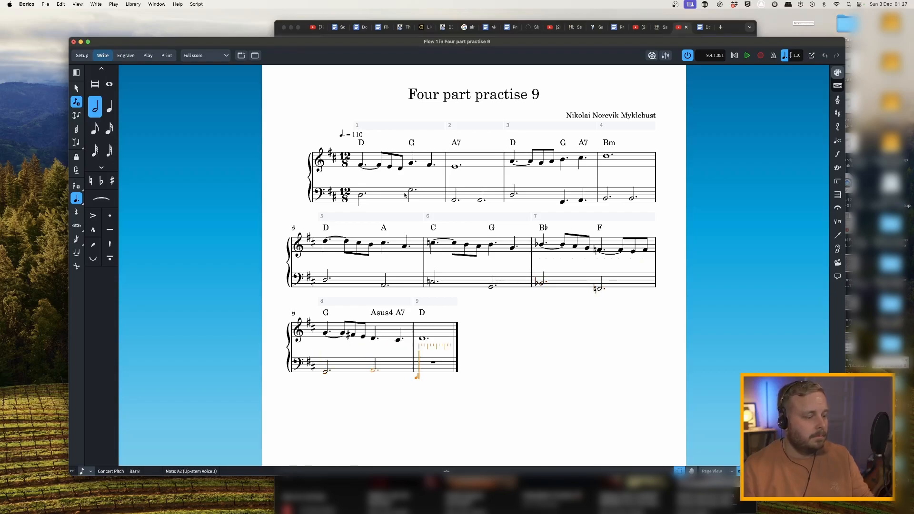
{"action": "key", "text": "d"}
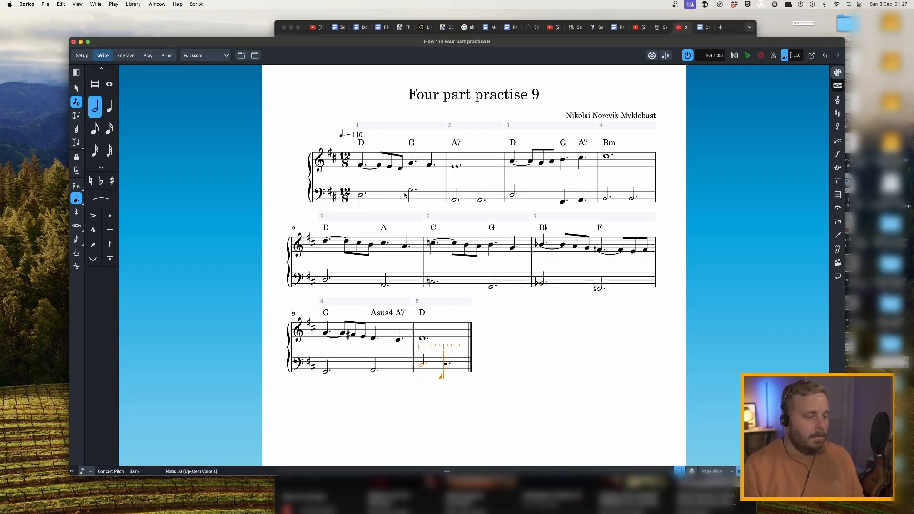
{"action": "key", "text": "Escape"}
Step: Compare the melody and bass Gs on beat 3 of bar 1, and lower the bass G by an octave to G2
{"action": "left_click", "coordinate": [417, 190]}
{"action": "left_click", "coordinate": [418, 164]}
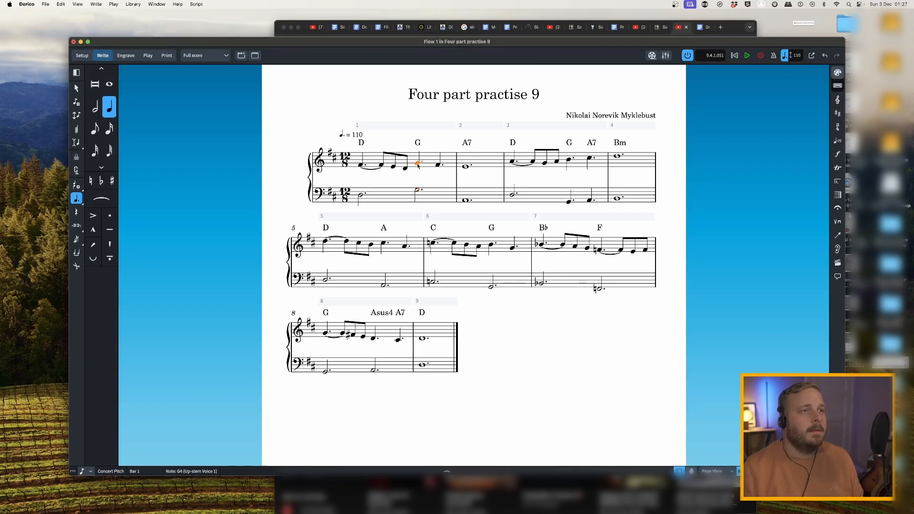
{"action": "left_click", "coordinate": [418, 191]}
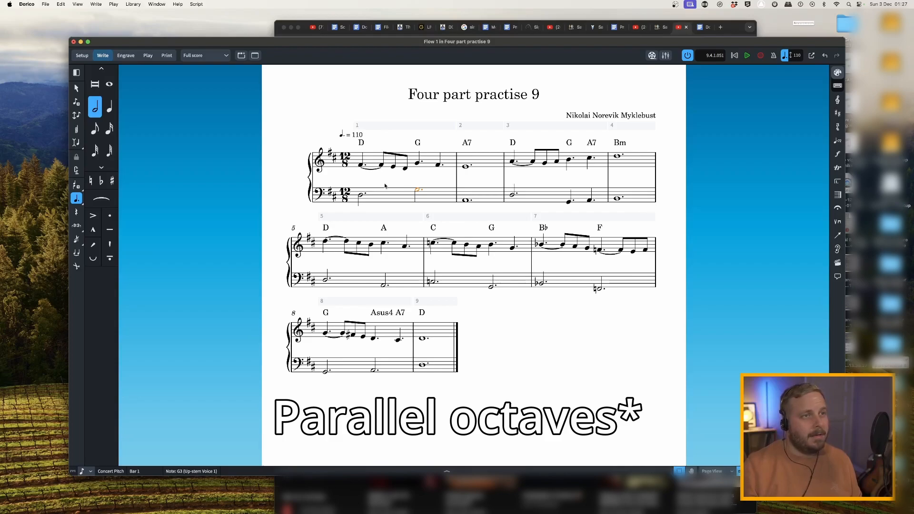
{"action": "key", "text": "Escape"}
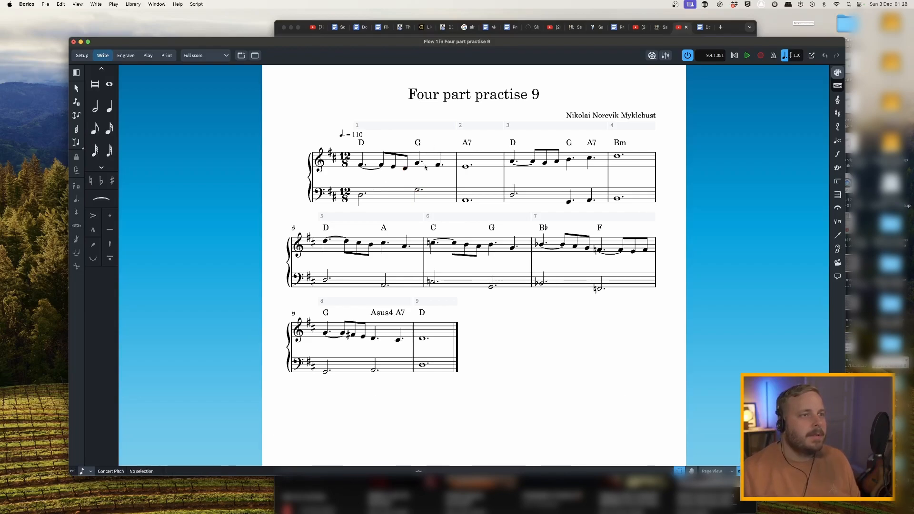
{"action": "left_click", "coordinate": [418, 190]}
{"action": "key", "text": "alt+Down"}
{"action": "key", "text": "alt+Up"}
{"action": "key", "text": "alt+super+Down"}
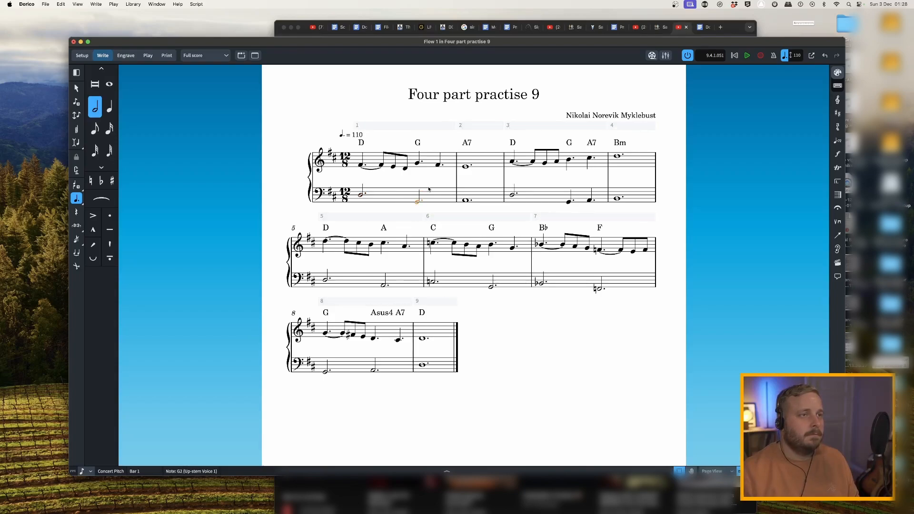
{"action": "key", "text": "Escape"}
{"action": "key", "text": "Escape"}
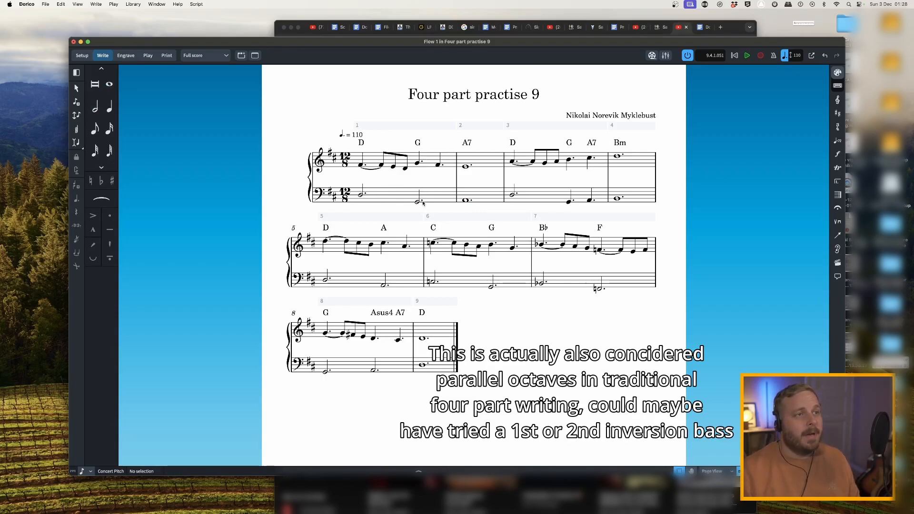
Step: Compare the melody and bass notes from the end of bar 1 through the start of bar 3 for direct octaves and fifths
{"action": "left_click", "coordinate": [439, 166]}
{"action": "left_click", "coordinate": [466, 167]}
{"action": "left_click", "coordinate": [466, 201]}
{"action": "left_click", "coordinate": [466, 167]}
{"action": "left_click", "coordinate": [466, 201]}
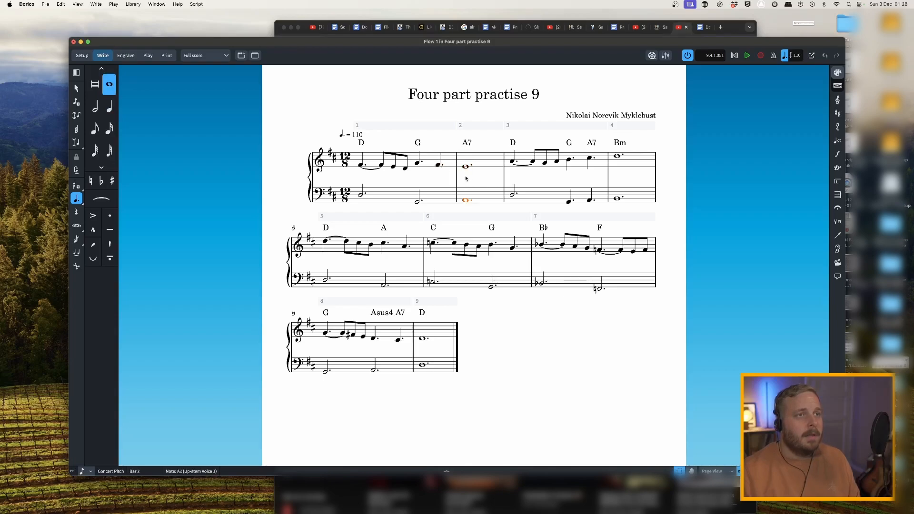
{"action": "left_click", "coordinate": [466, 167]}
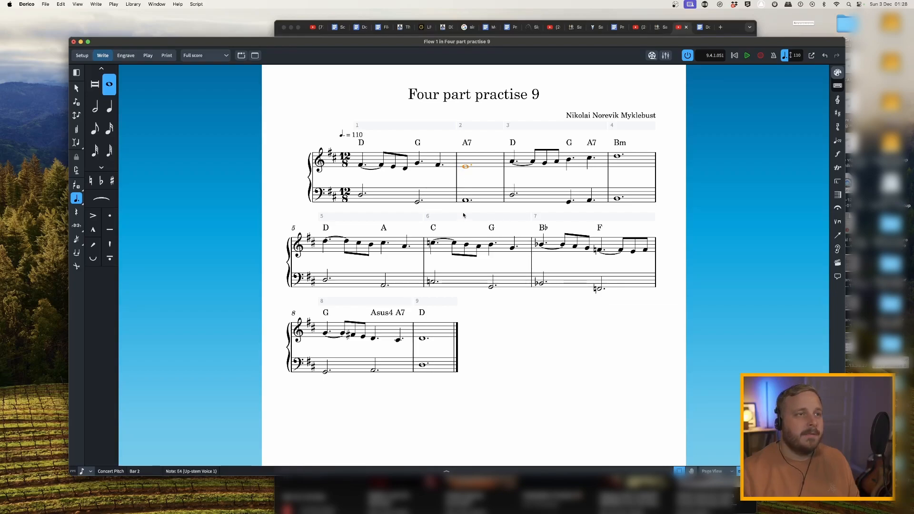
{"action": "key", "text": "Left"}
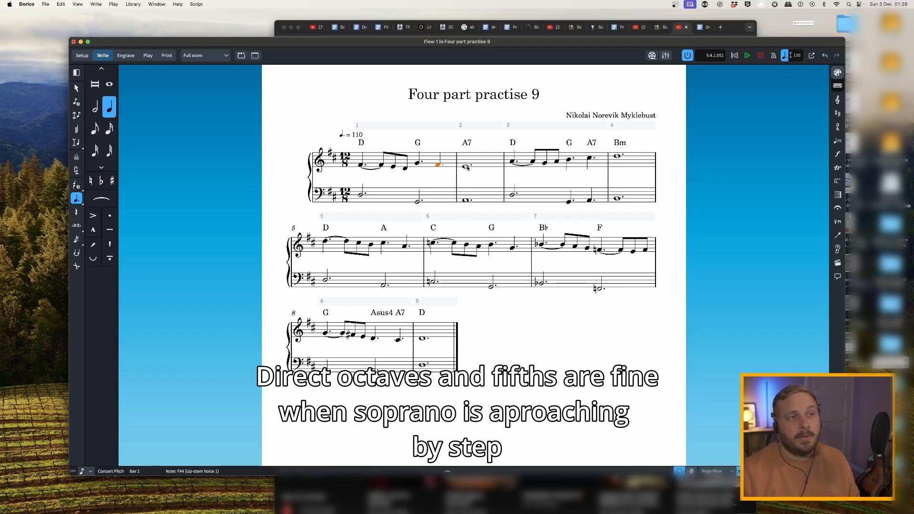
{"action": "key", "text": "Right"}
{"action": "key", "text": "Right"}
{"action": "key", "text": "Down"}
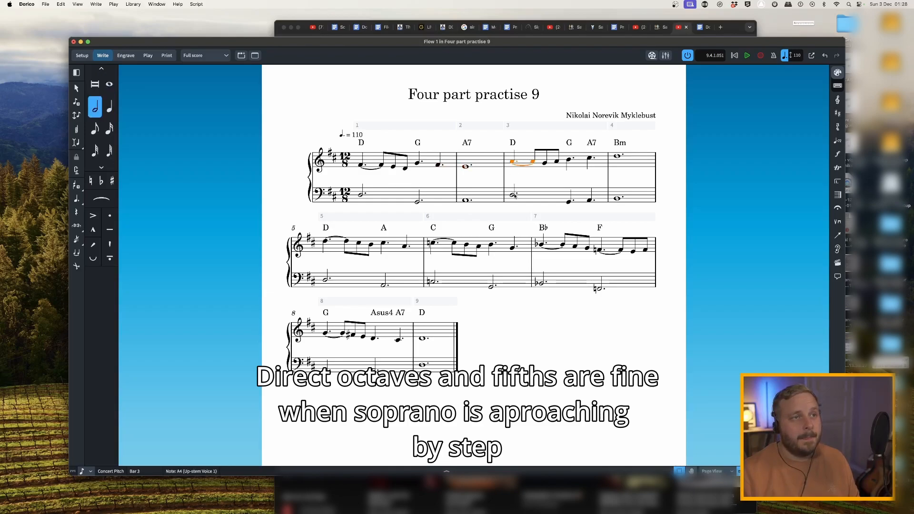
{"action": "left_click", "coordinate": [513, 162]}
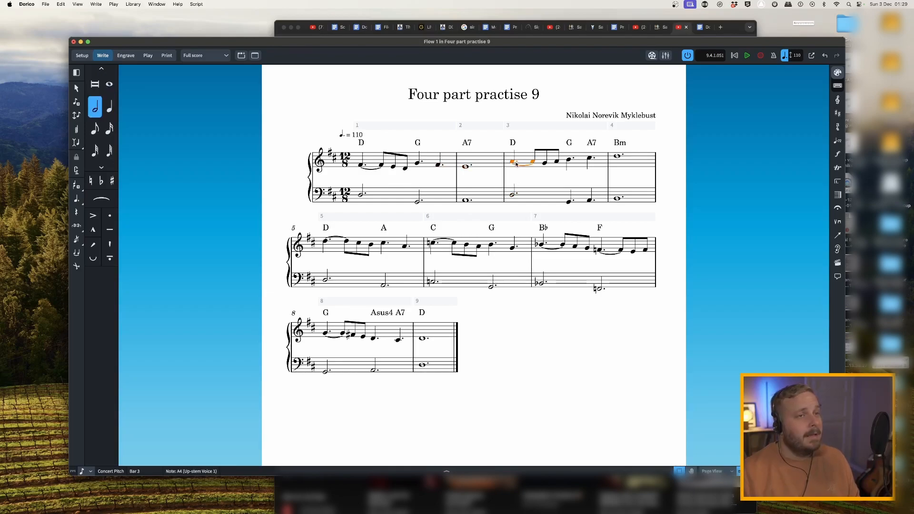
{"action": "left_click", "coordinate": [533, 177]}
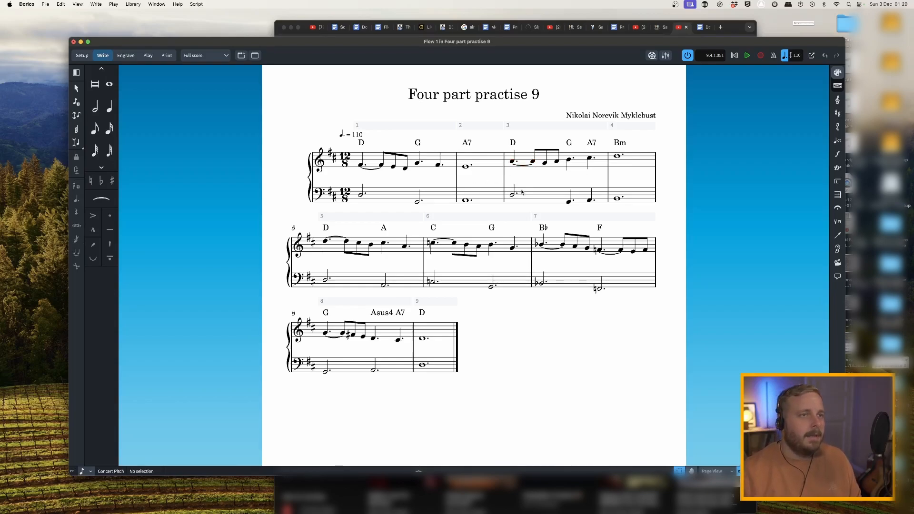
Step: Fill the second half of bar 2 in the bass with dotted quarter notes B and C sharp
{"action": "left_click", "coordinate": [468, 201]}
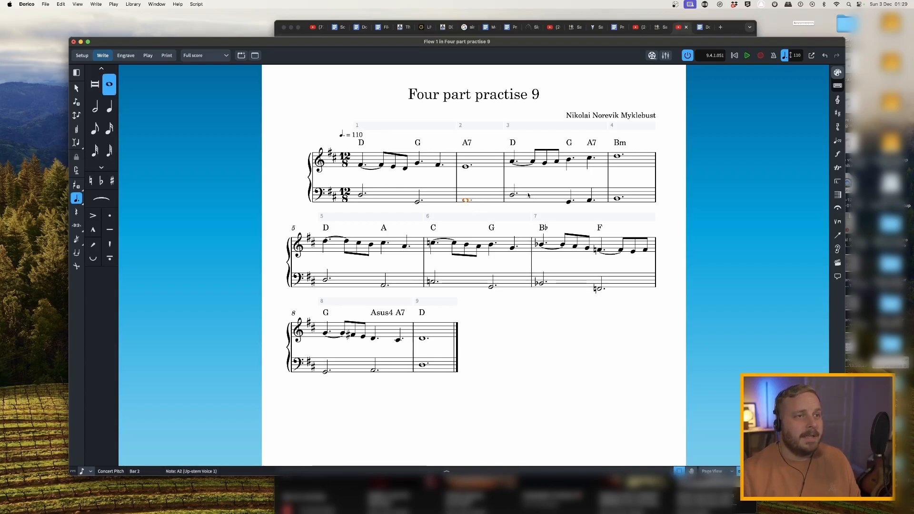
{"action": "double_click", "coordinate": [497, 188]}
{"action": "key", "text": "b"}
{"action": "key", "text": "c"}
{"action": "key", "text": "Escape"}
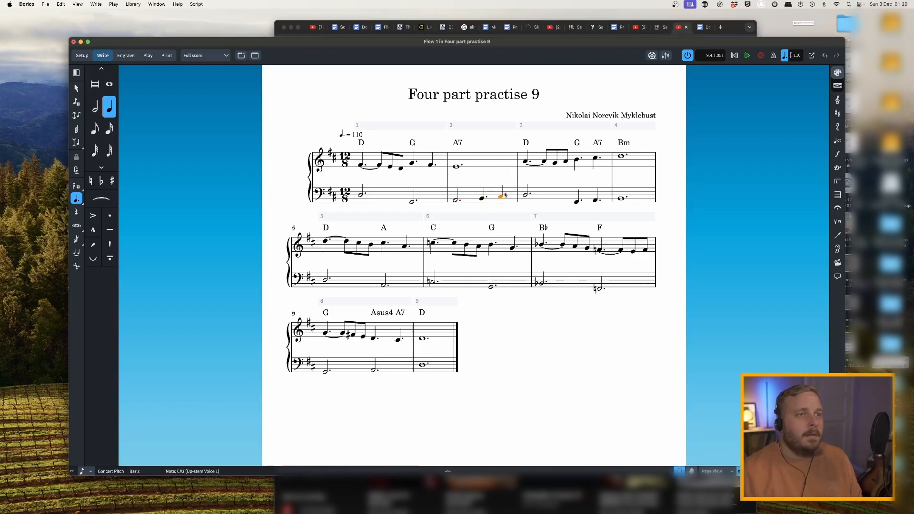
Step: Examine how the melody and bass move from bar 2 into the first beat of bar 3
{"action": "left_click", "coordinate": [458, 167]}
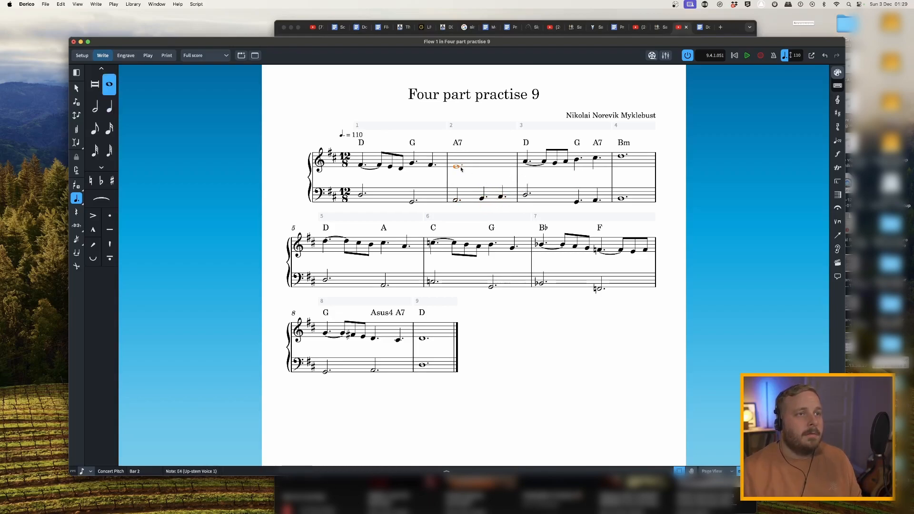
{"action": "left_click", "coordinate": [500, 196]}
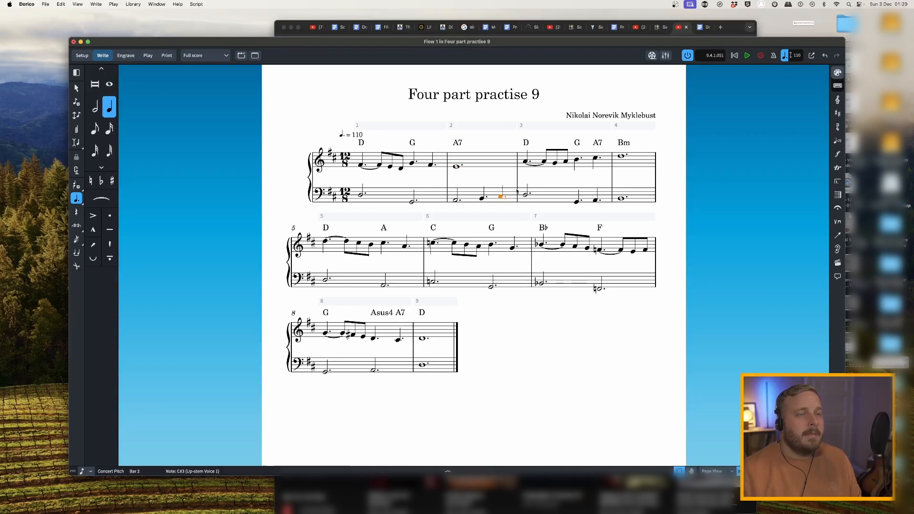
{"action": "left_click", "coordinate": [527, 195]}
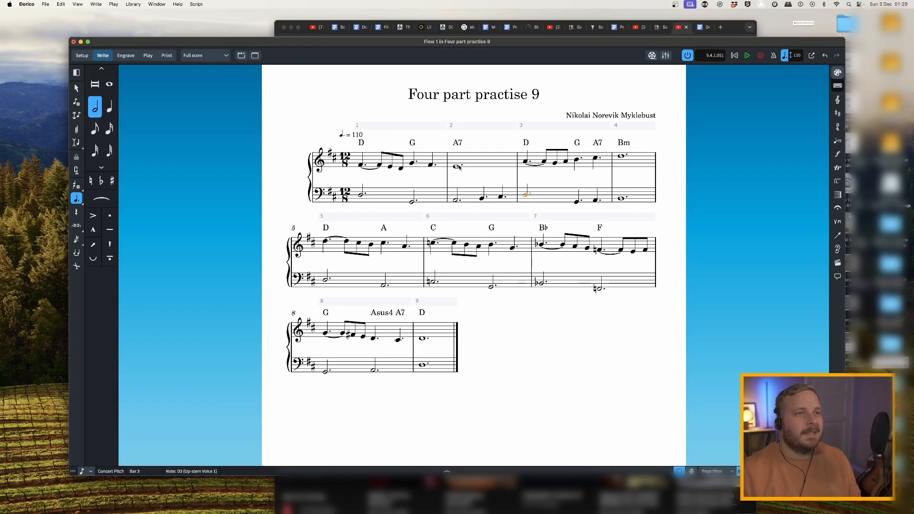
{"action": "left_click", "coordinate": [502, 197]}
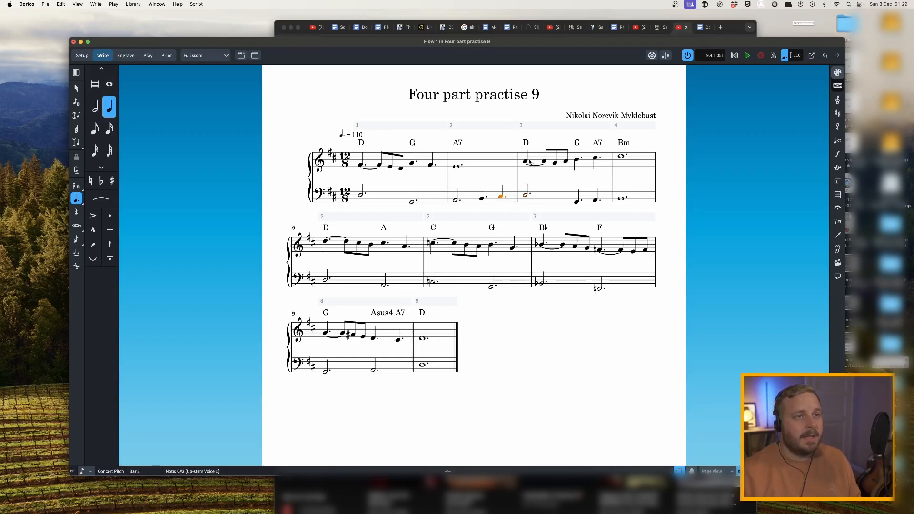
{"action": "left_click", "coordinate": [526, 162]}
{"action": "left_click", "coordinate": [526, 195]}
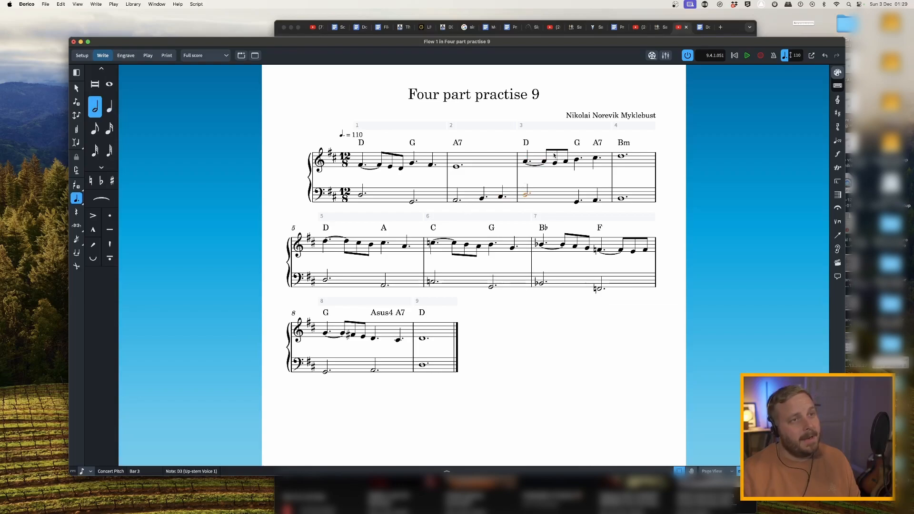
Step: Play the score back from the start of bar 1 into bar 3 and stop
{"action": "left_click", "coordinate": [363, 166]}
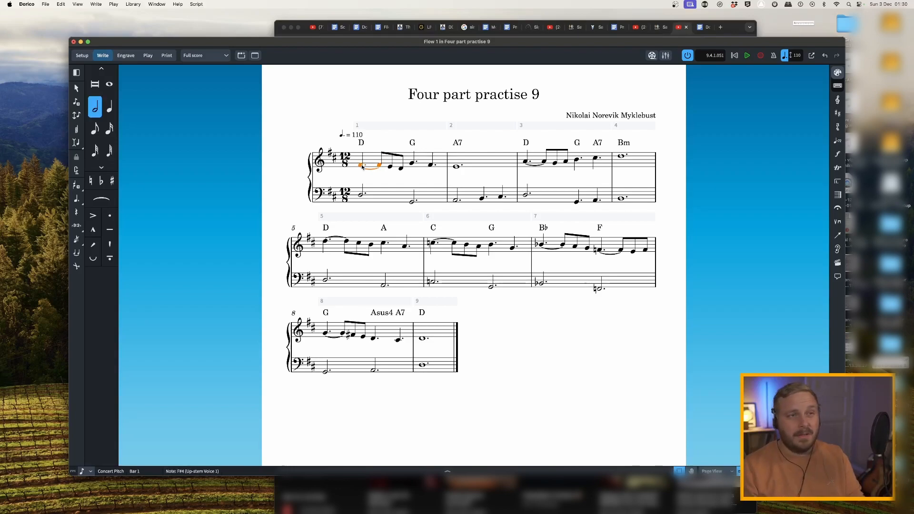
{"action": "key", "text": "p"}
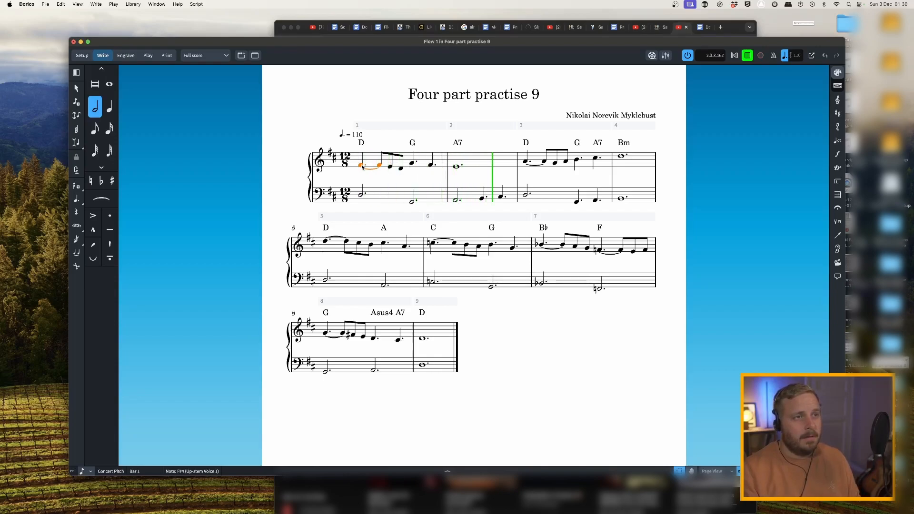
{"action": "key", "text": "space"}
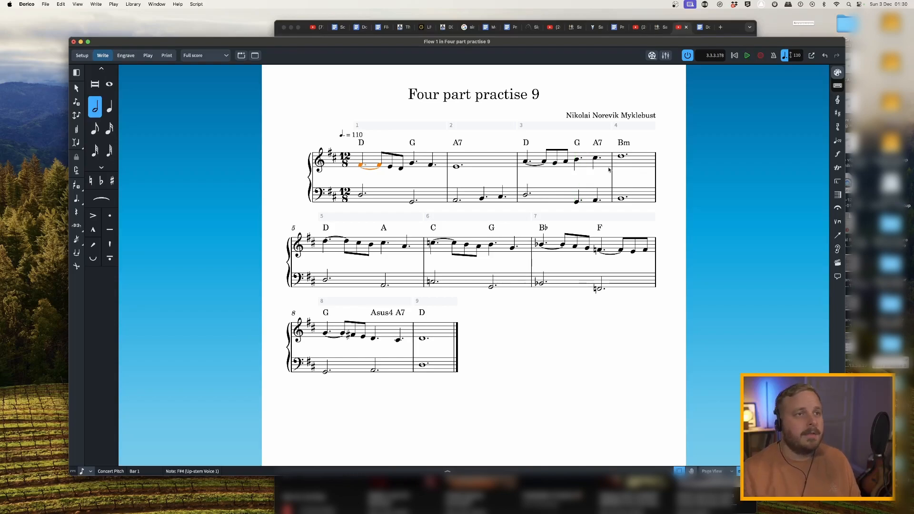
Step: Compare the melody and bass notes across bar 3, from the D chord to the A7 on the last beat
{"action": "left_click", "coordinate": [526, 195]}
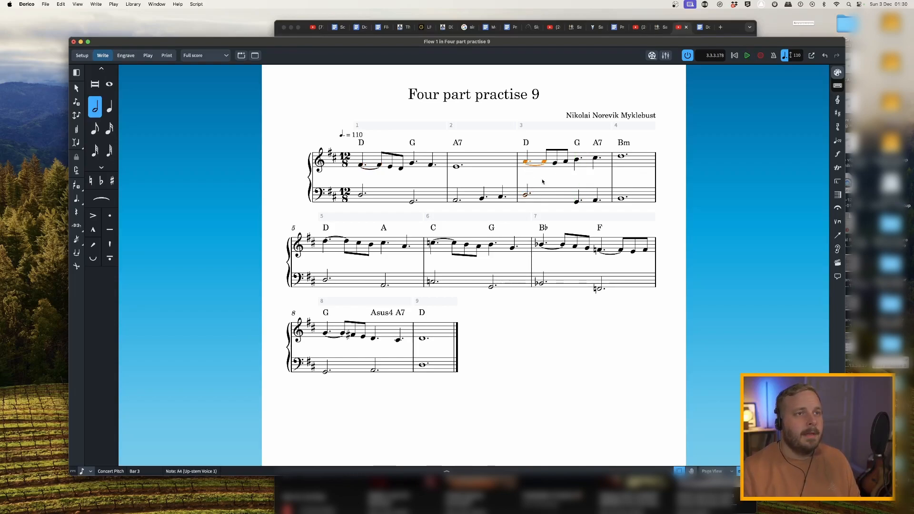
{"action": "left_click", "coordinate": [542, 181]}
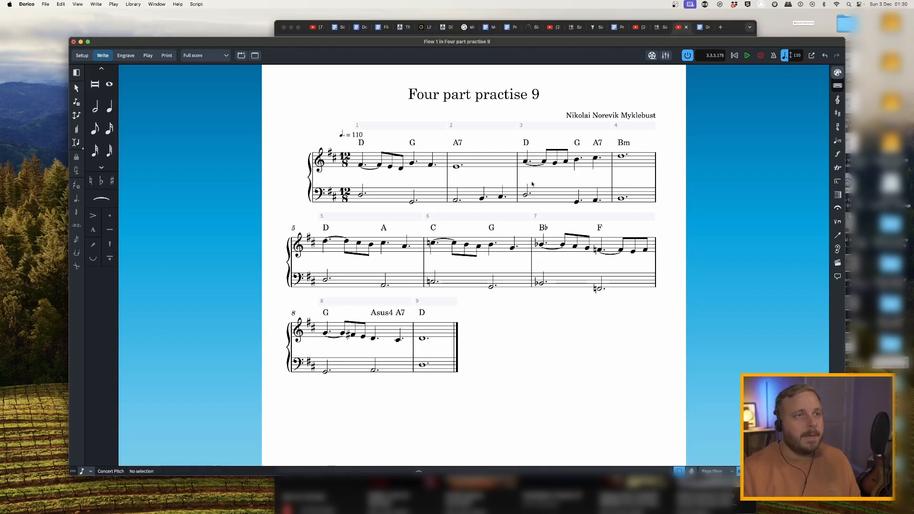
{"action": "left_click", "coordinate": [525, 195]}
{"action": "left_click", "coordinate": [566, 161]}
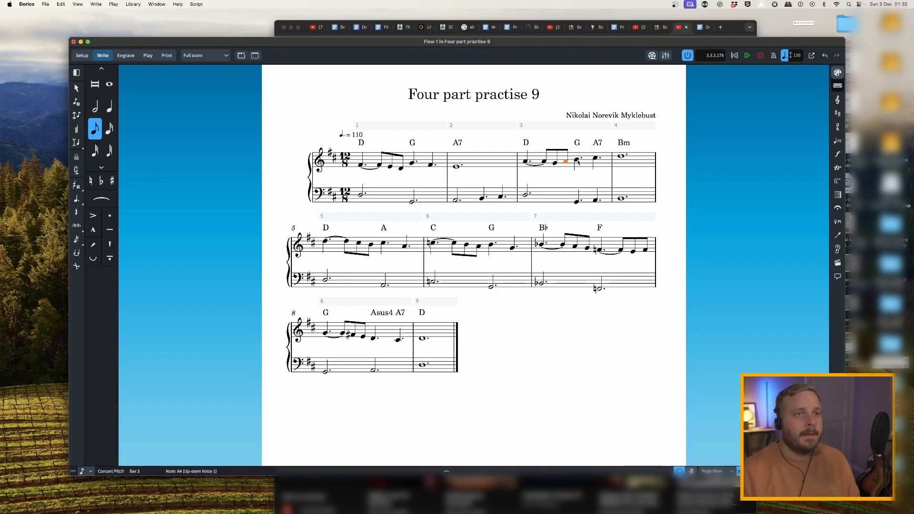
{"action": "left_click", "coordinate": [576, 160]}
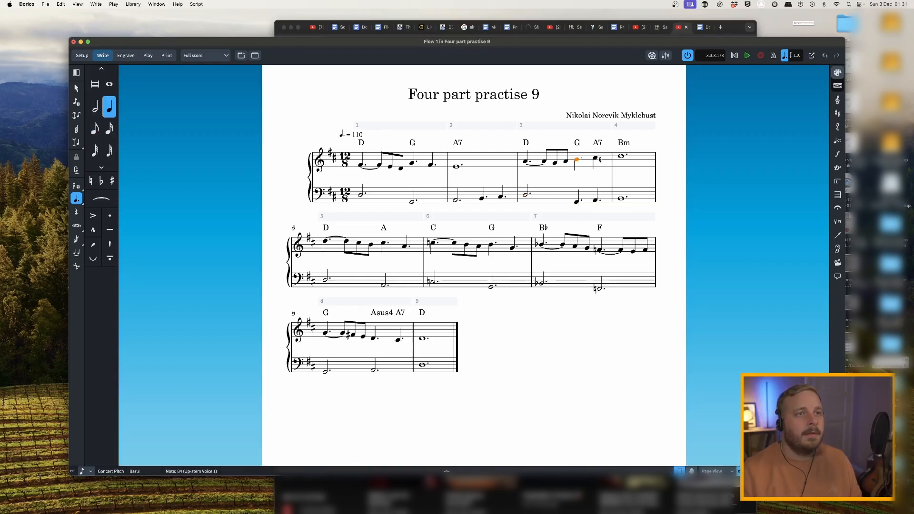
{"action": "left_click", "coordinate": [596, 159]}
{"action": "left_click", "coordinate": [596, 201]}
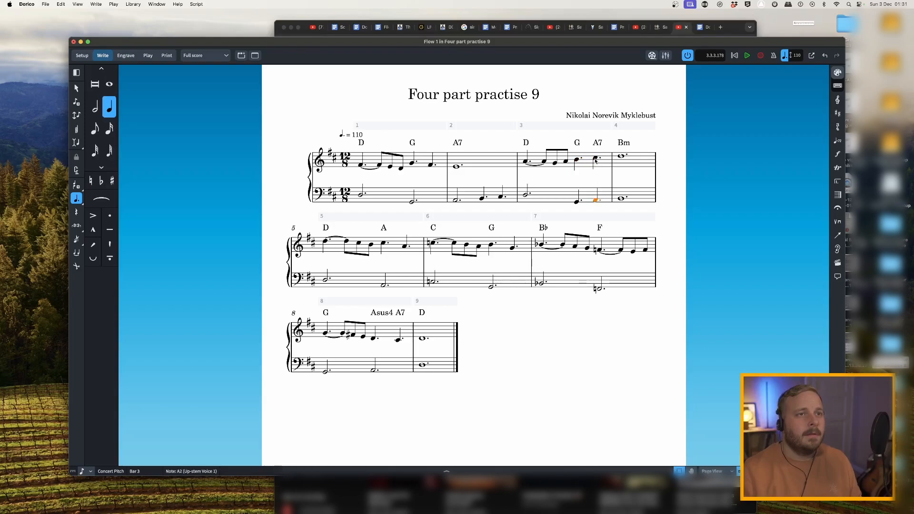
Step: Compare the melody and bass notes moving from the Bm chord in bar 4 through the D chord in bar 5
{"action": "left_click", "coordinate": [621, 156]}
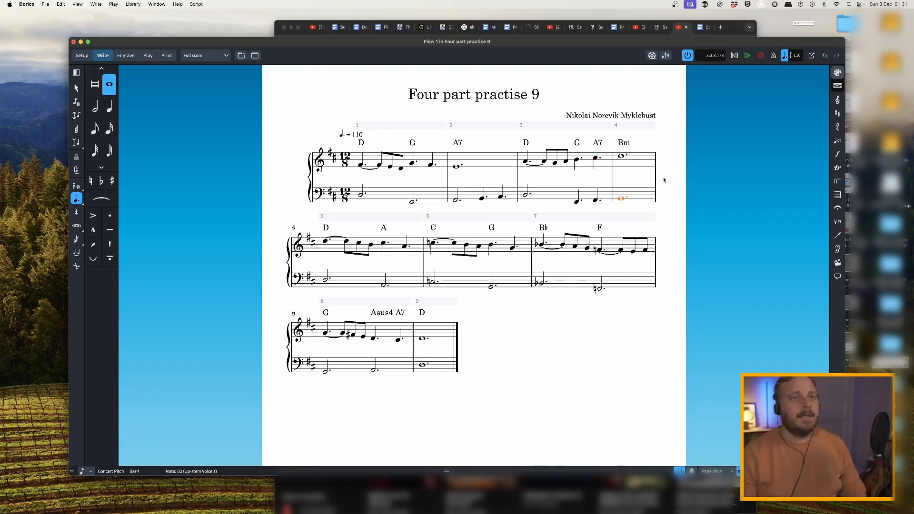
{"action": "key", "text": "Right"}
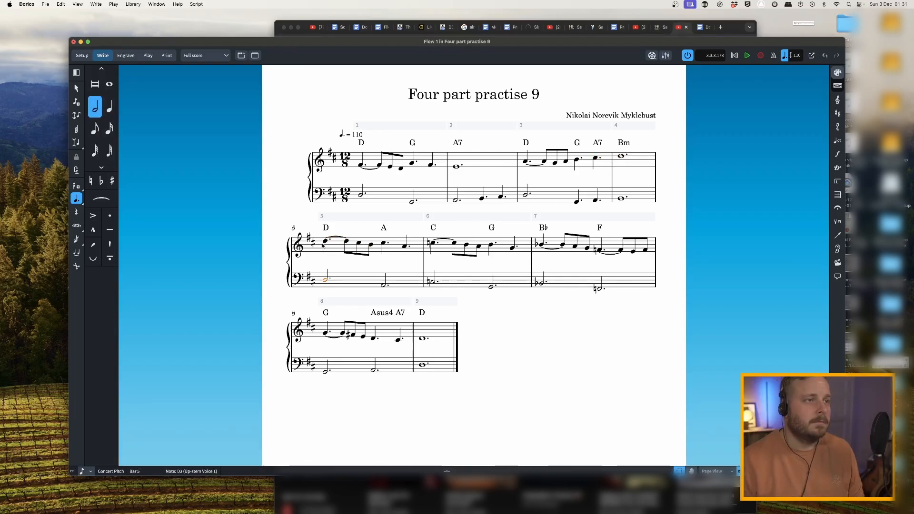
{"action": "left_click", "coordinate": [325, 242]}
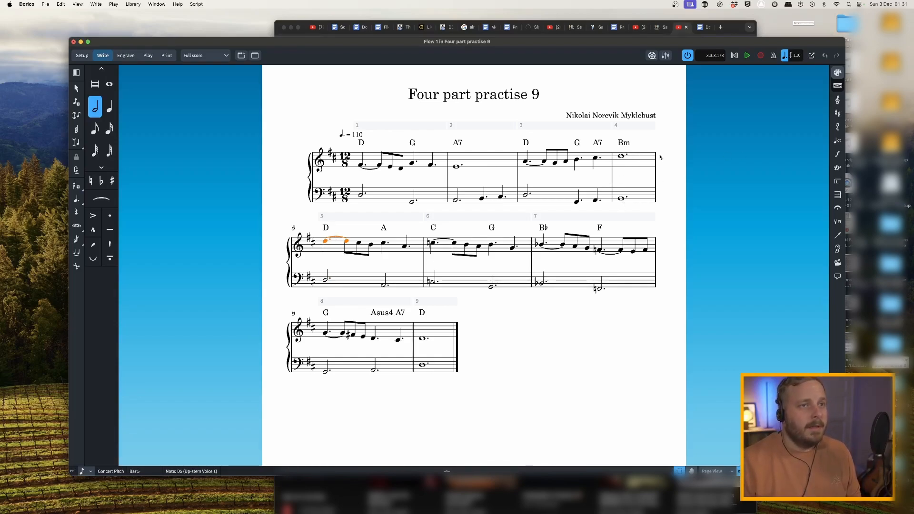
{"action": "scroll", "coordinate": [310, 252], "scroll_direction": "up", "scroll_amount": 2}
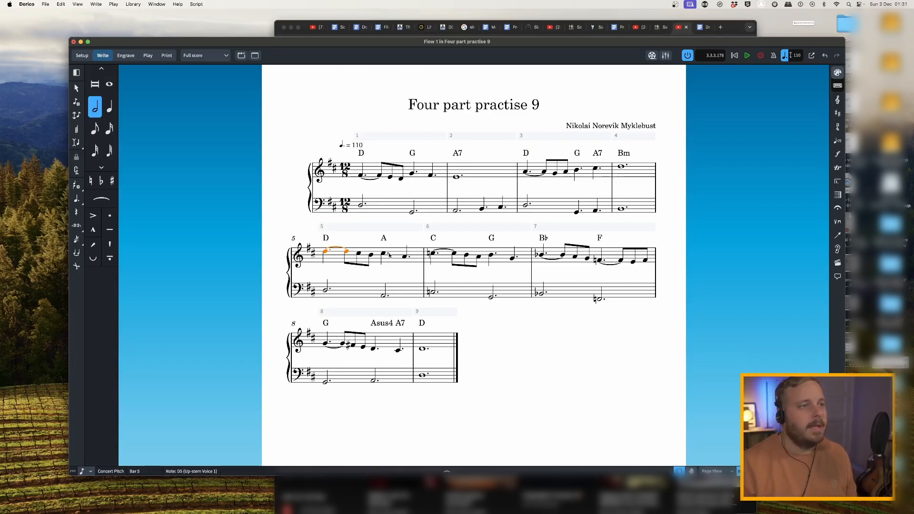
{"action": "scroll", "coordinate": [363, 255], "scroll_direction": "down", "scroll_amount": 1}
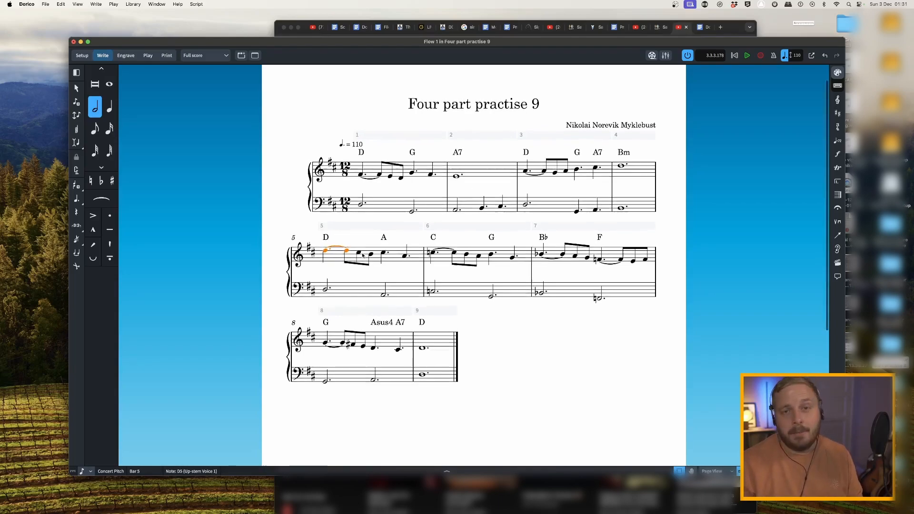
{"action": "left_click", "coordinate": [371, 256]}
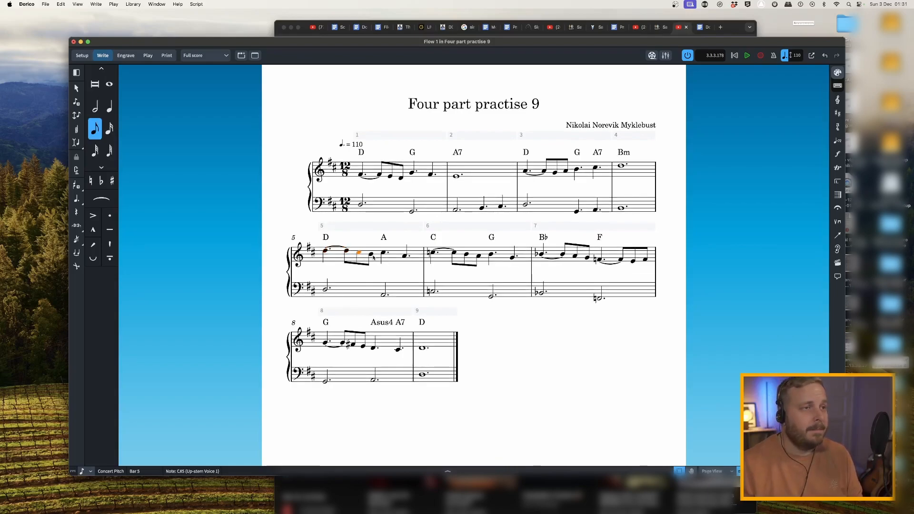
Step: Examine how the melody and bass move from the A chord in bar 5 into the C chord of bar 6
{"action": "left_click", "coordinate": [383, 253]}
{"action": "left_click", "coordinate": [384, 295]}
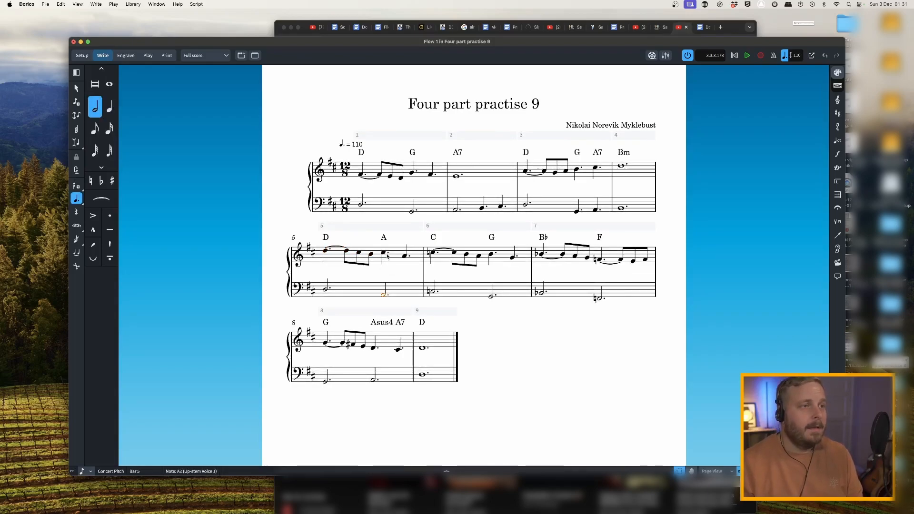
{"action": "left_click", "coordinate": [384, 254]}
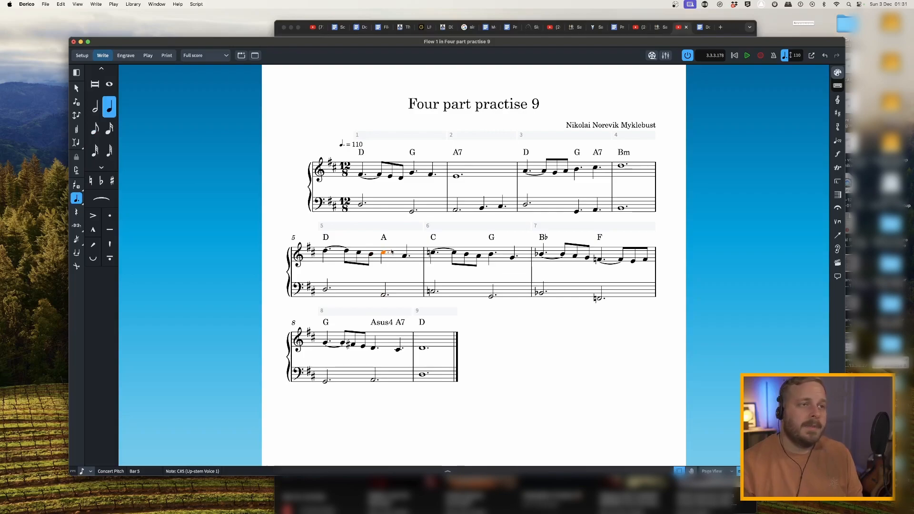
{"action": "left_click", "coordinate": [406, 256]}
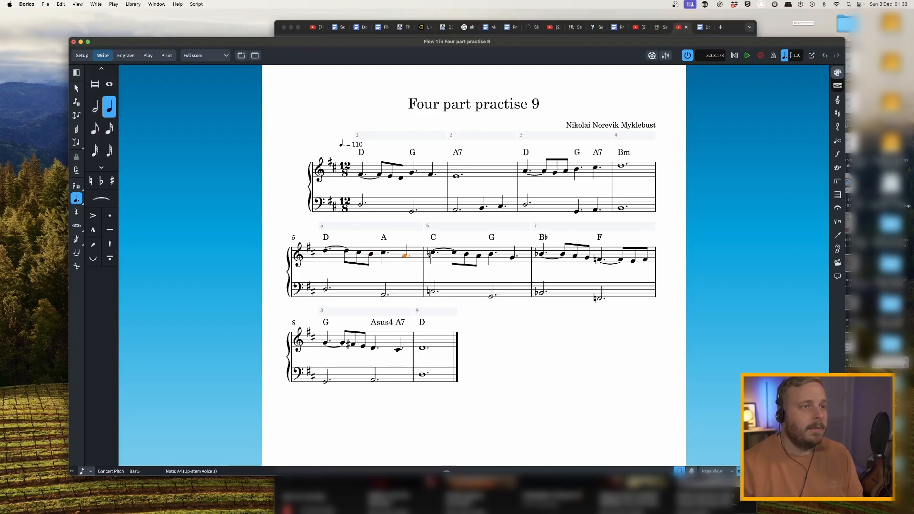
{"action": "left_click", "coordinate": [433, 254]}
{"action": "left_click", "coordinate": [433, 291]}
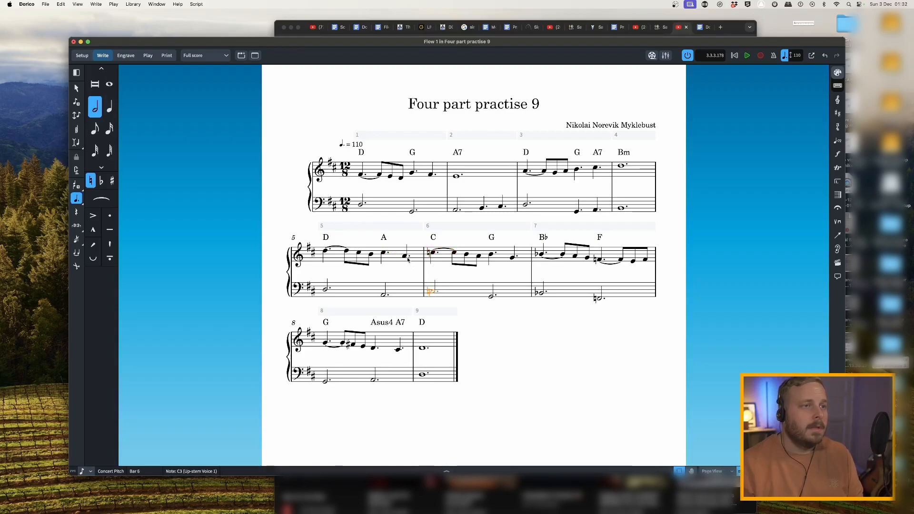
{"action": "left_click", "coordinate": [431, 253]}
Step: Play the score back from the start of bar 5 through bar 6 and stop
{"action": "left_click", "coordinate": [326, 250]}
{"action": "key", "text": "p"}
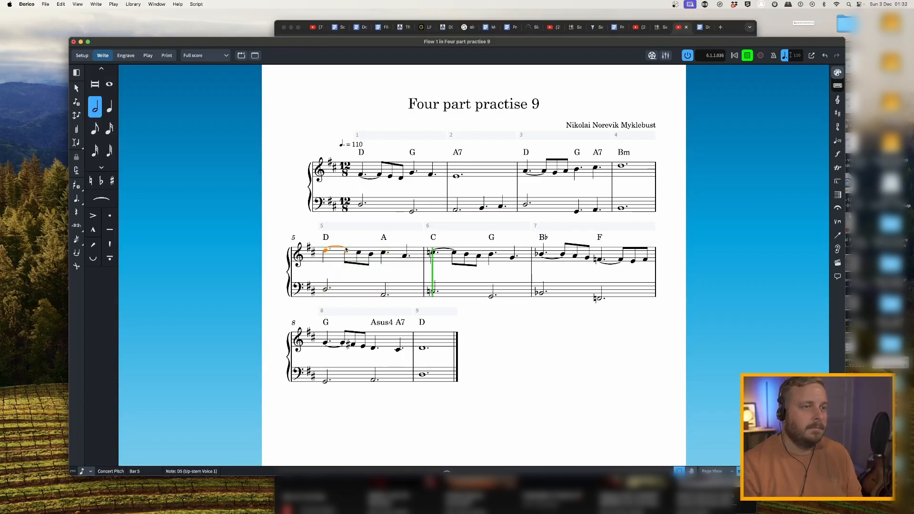
{"action": "key", "text": "space"}
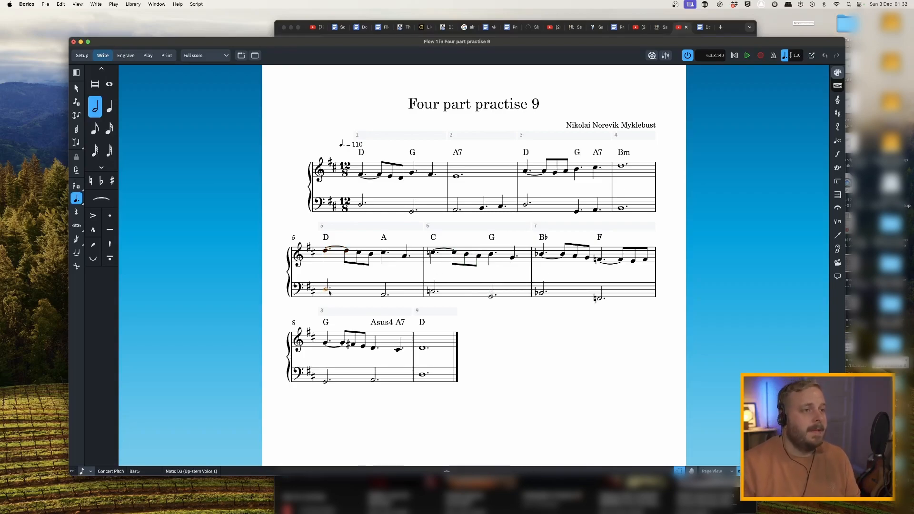
Step: Fill the second half of bar 5 in the bass with dotted quarter notes A and D
{"action": "left_click", "coordinate": [384, 294]}
{"action": "key", "text": "Return"}
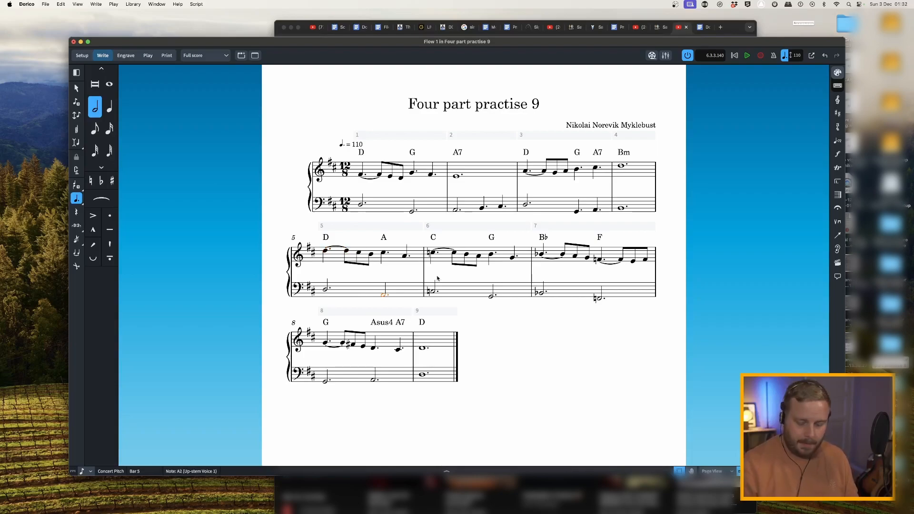
{"action": "key", "text": "6"}
{"action": "key", "text": "a"}
{"action": "key", "text": "d"}
{"action": "key", "text": "Escape"}
Step: Fill the second half of bar 6 in the bass with dotted quarter notes G and C natural
{"action": "key", "text": "Right"}
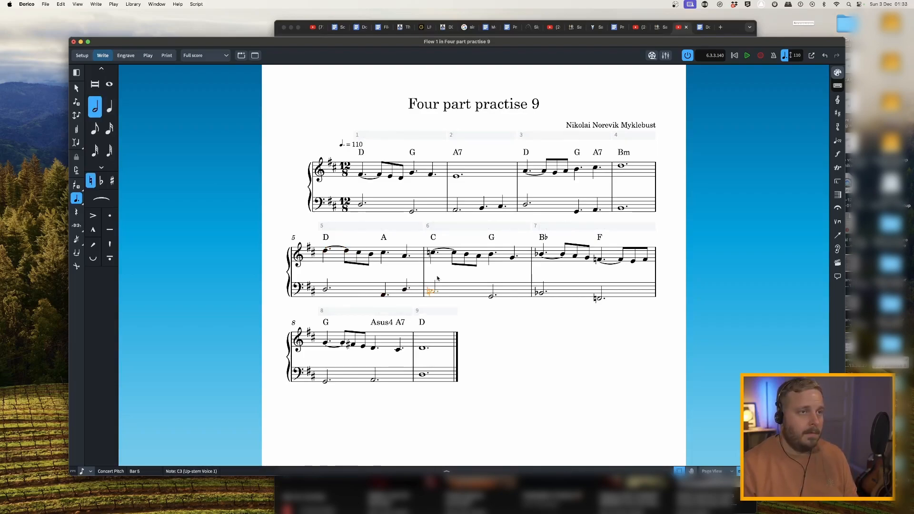
{"action": "key", "text": "Right"}
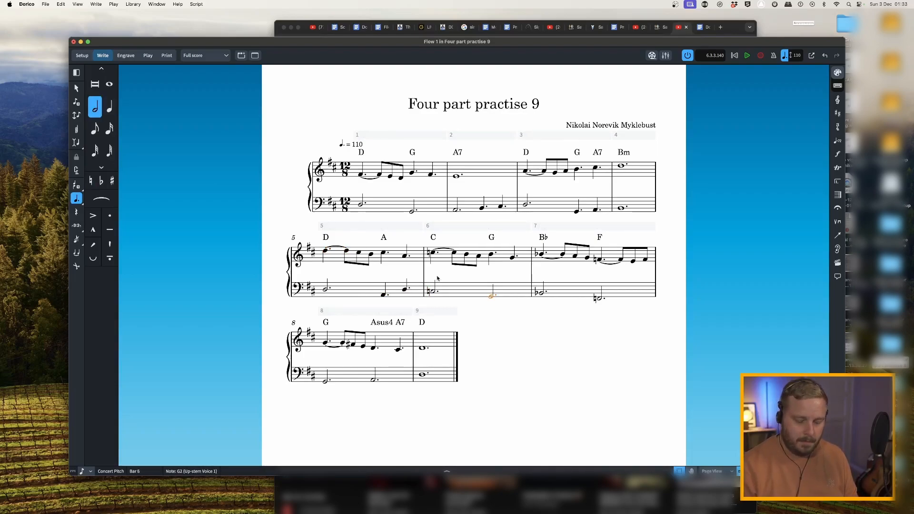
{"action": "key", "text": "5"}
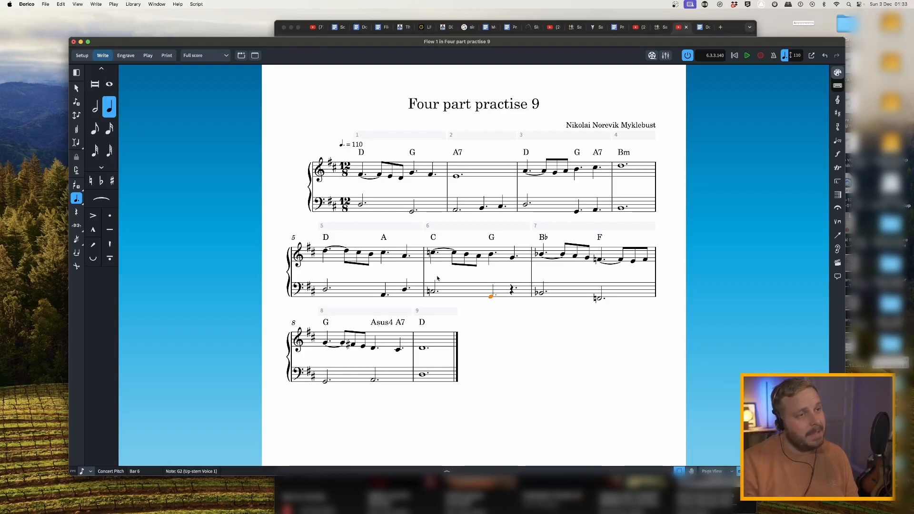
{"action": "key", "text": "Return"}
{"action": "key", "text": "b"}
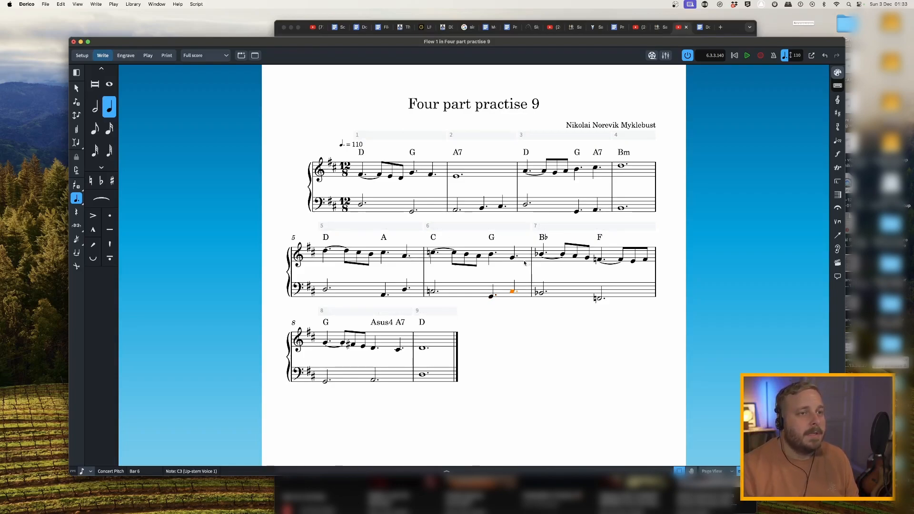
Step: Split the bass note under the F chord in bar 7 into two dotted quarter notes, F natural and A
{"action": "left_click", "coordinate": [599, 299]}
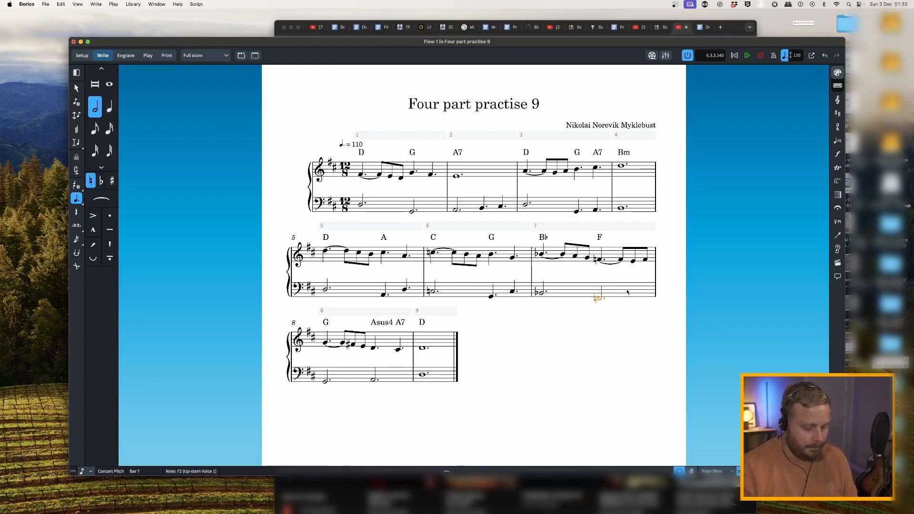
{"action": "key", "text": "5"}
{"action": "key", "text": "r"}
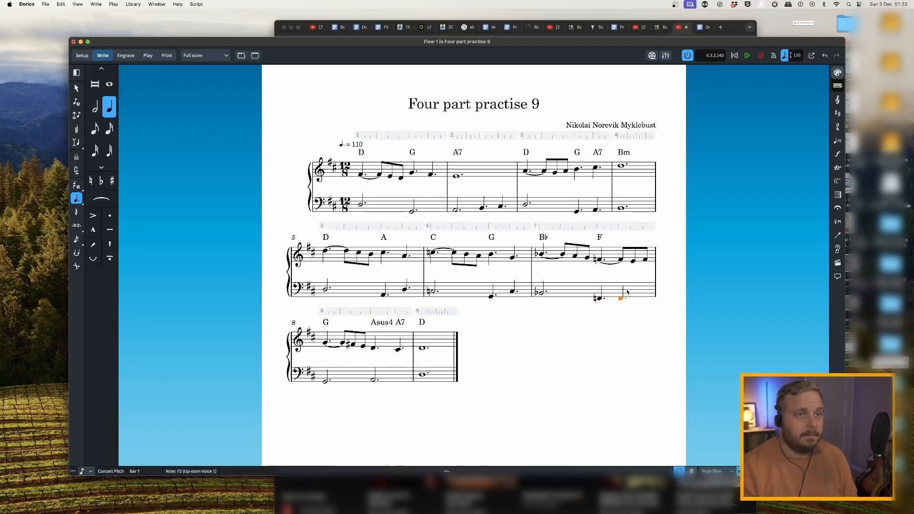
{"action": "key", "text": "shift+alt+Up"}
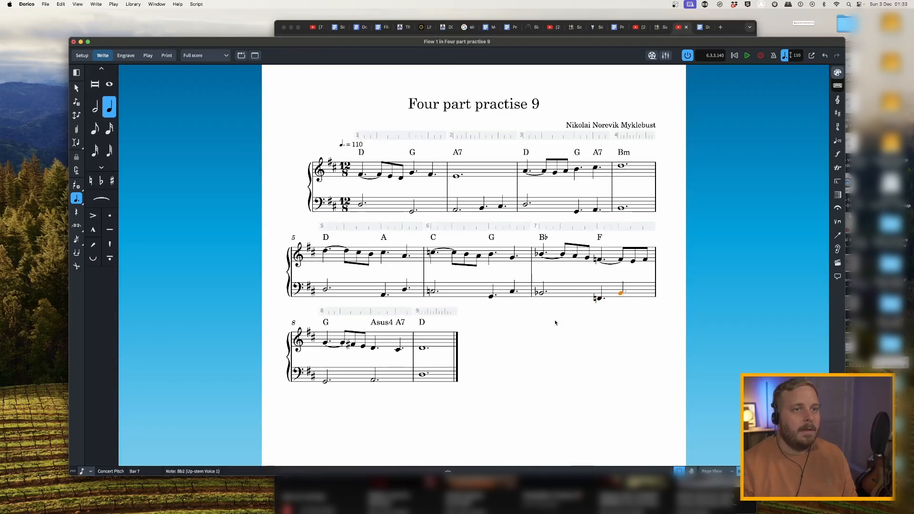
{"action": "key", "text": "shift+alt+Up"}
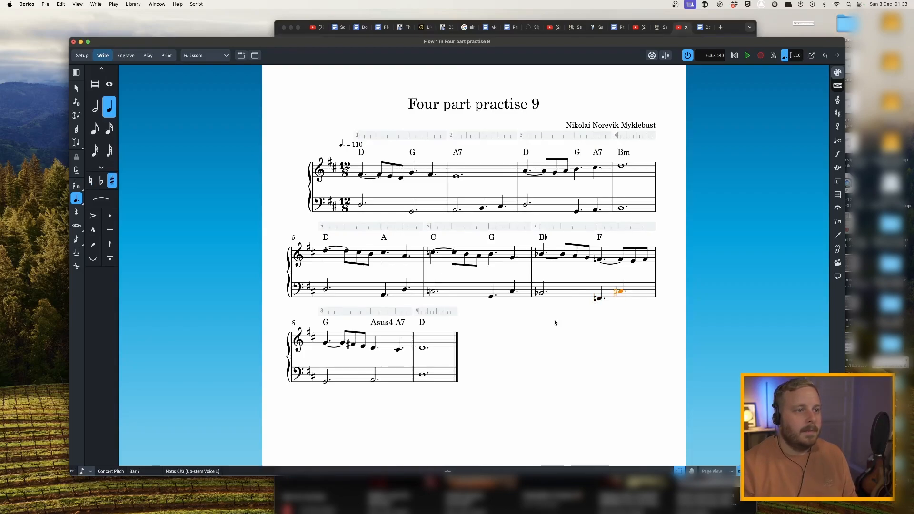
{"action": "key", "text": "alt+Down"}
{"action": "key", "text": "alt+Down"}
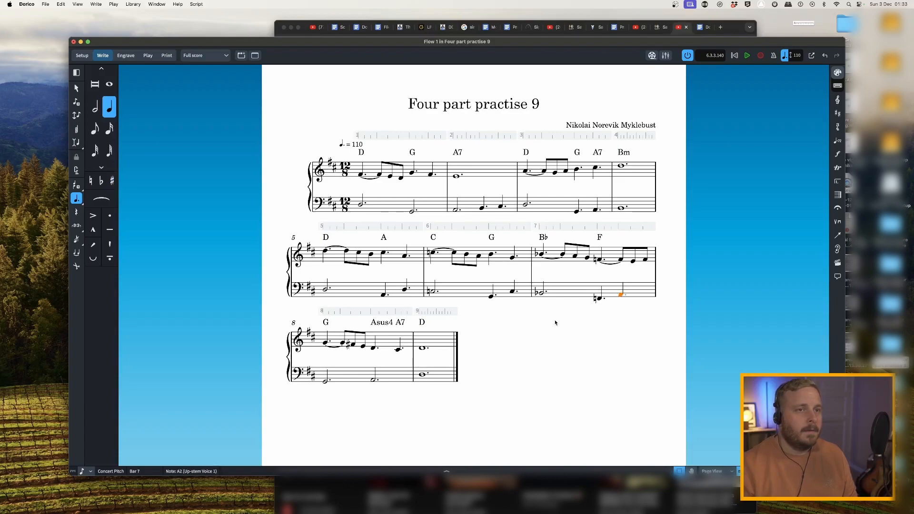
Step: Compare the melody and bass notes at the start of bar 8 and on the G chord in bar 6
{"action": "left_click", "coordinate": [325, 381]}
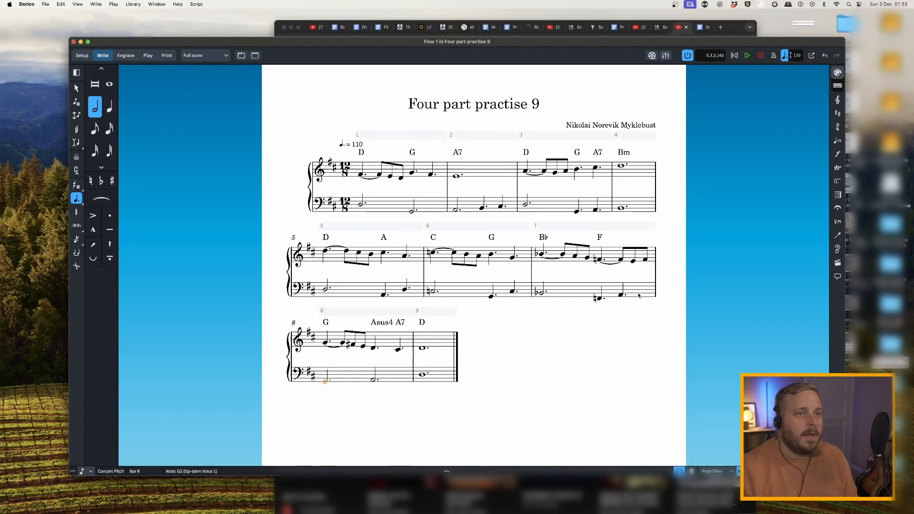
{"action": "left_click", "coordinate": [327, 344]}
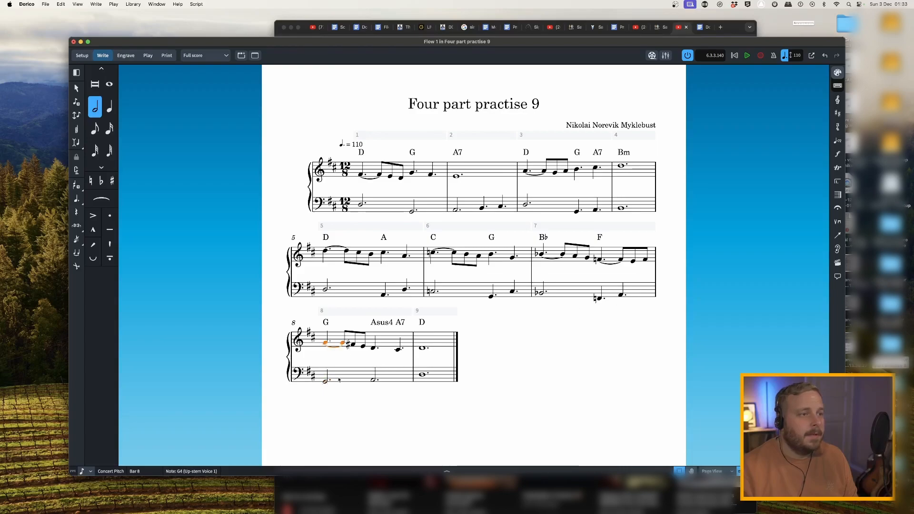
{"action": "left_click", "coordinate": [478, 256]}
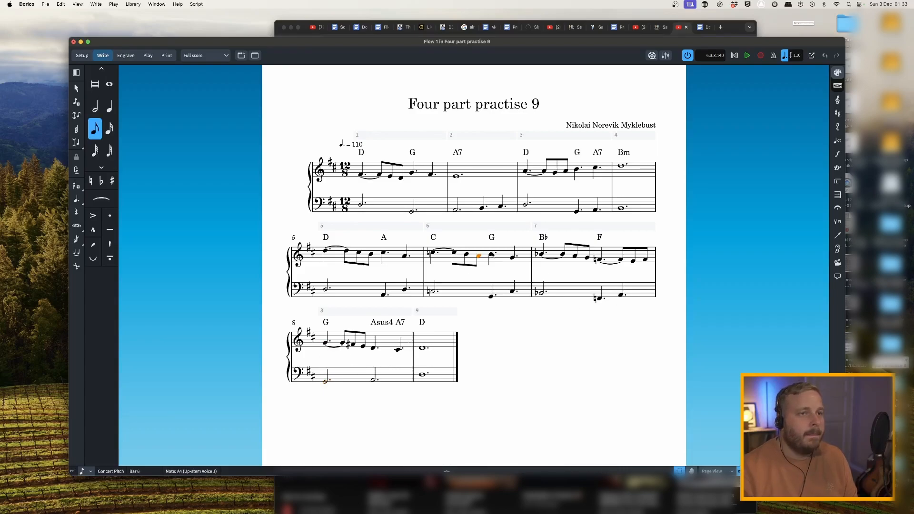
{"action": "left_click", "coordinate": [492, 281]}
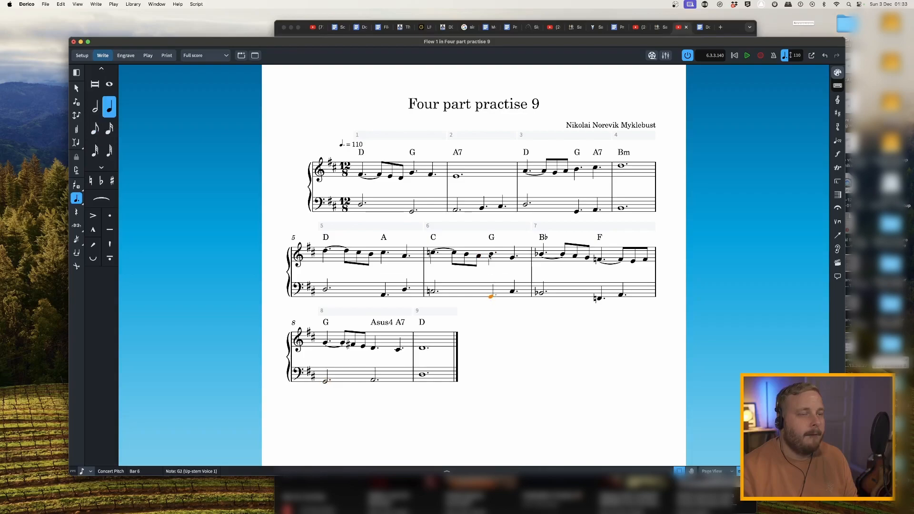
{"action": "scroll", "coordinate": [552, 258], "scroll_direction": "down", "scroll_amount": 1}
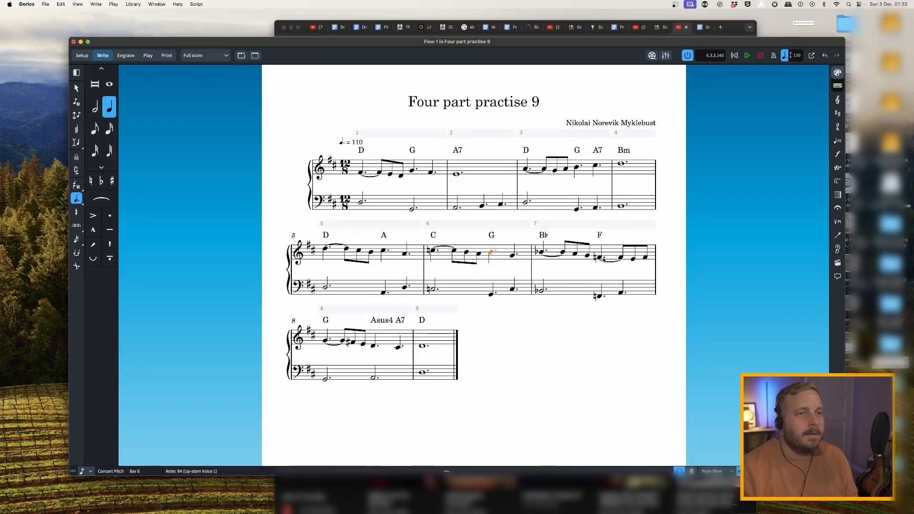
Step: Examine how the melody and bass move from the Asus4 and A7 chords in bar 8 to the final D in bar 9
{"action": "left_click", "coordinate": [362, 346]}
{"action": "left_click", "coordinate": [373, 347]}
{"action": "left_click", "coordinate": [375, 380]}
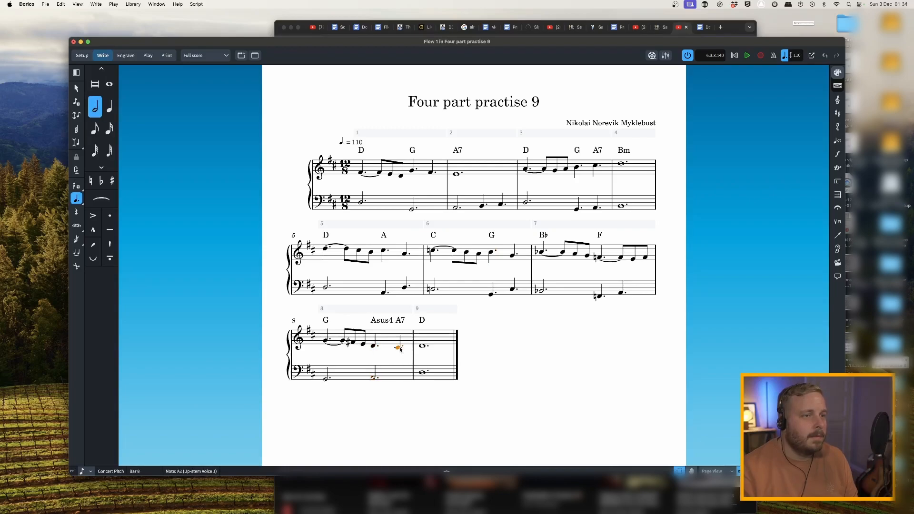
{"action": "left_click", "coordinate": [374, 346]}
{"action": "left_click", "coordinate": [375, 379]}
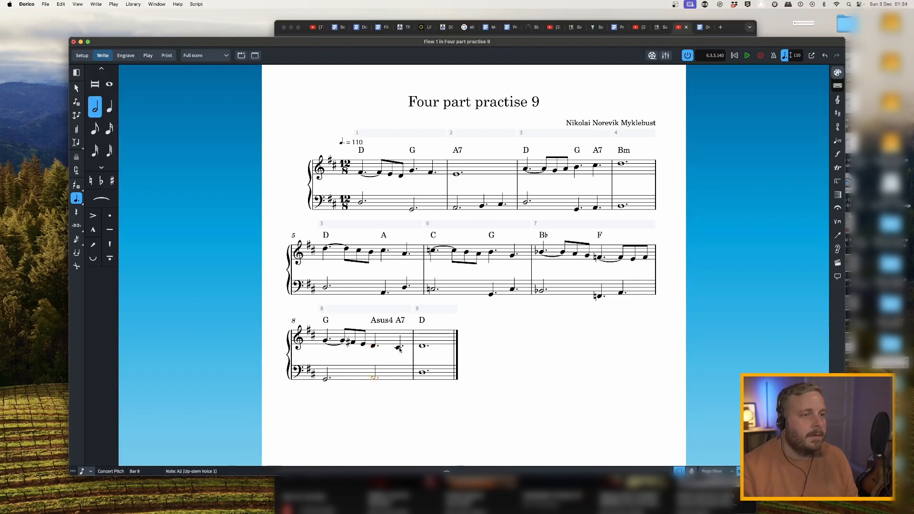
{"action": "left_click", "coordinate": [399, 349]}
{"action": "left_click", "coordinate": [422, 347]}
{"action": "left_click", "coordinate": [421, 375]}
{"action": "left_click", "coordinate": [422, 347]}
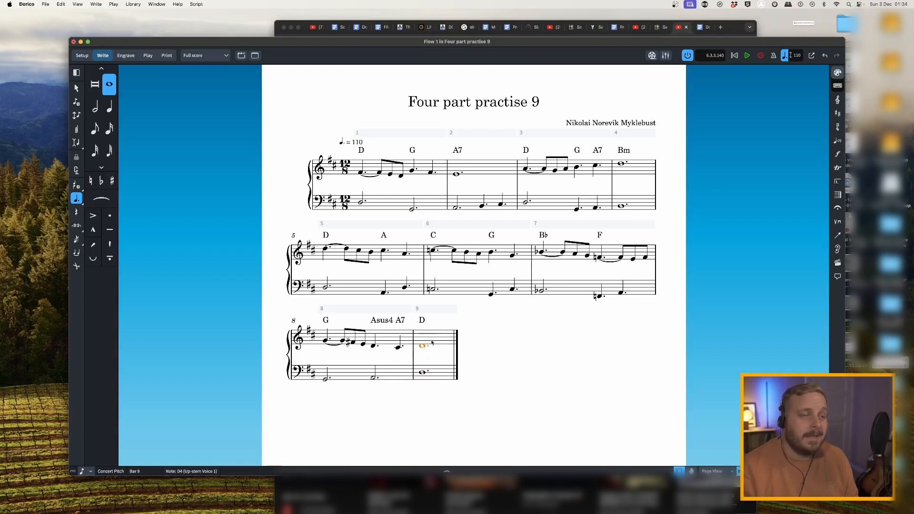
{"action": "left_click", "coordinate": [399, 348]}
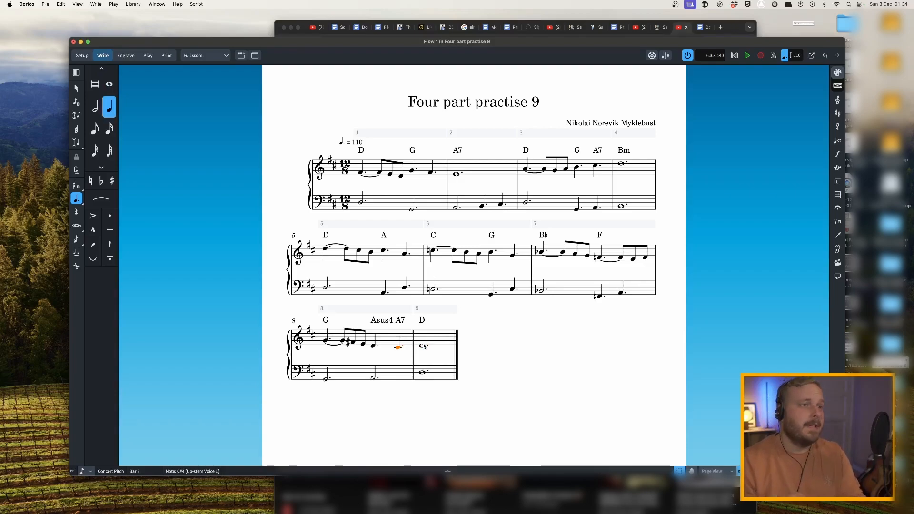
Step: Play the score back from the start of bar 1 into bar 8 and stop
{"action": "left_click", "coordinate": [361, 174]}
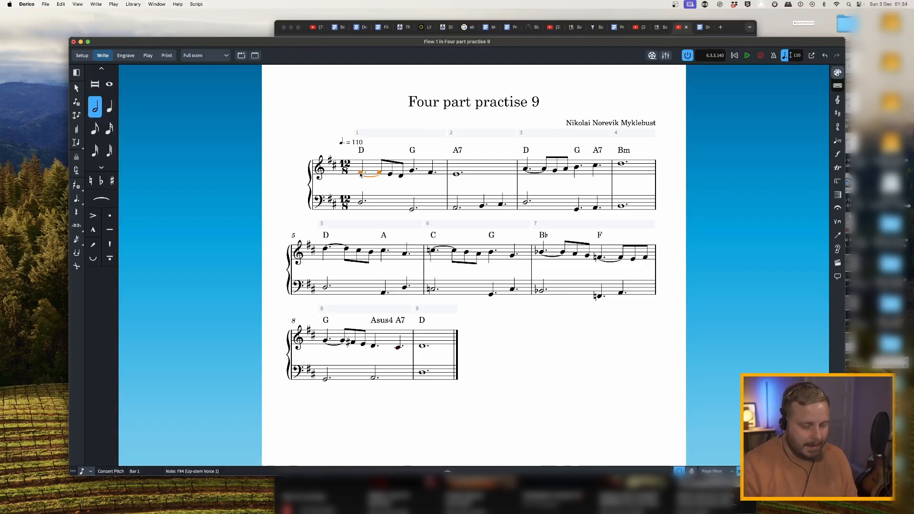
{"action": "key", "text": "p"}
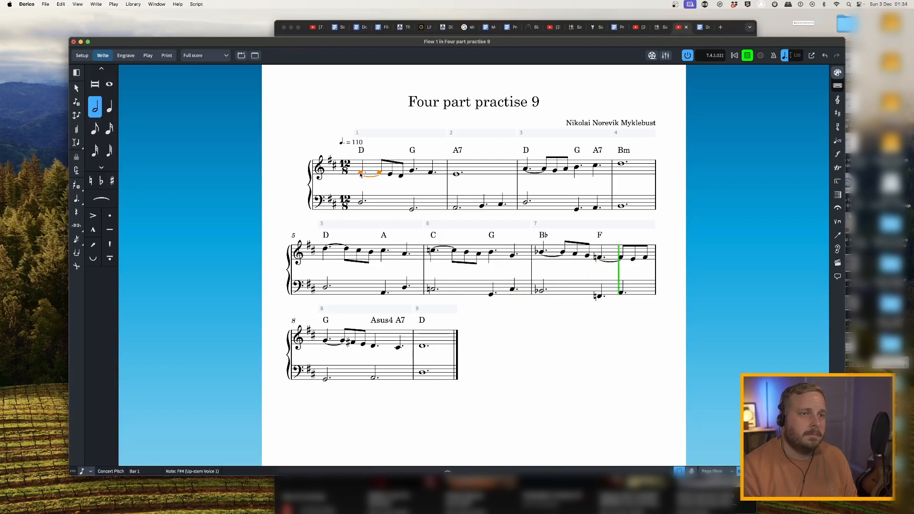
{"action": "key", "text": "space"}
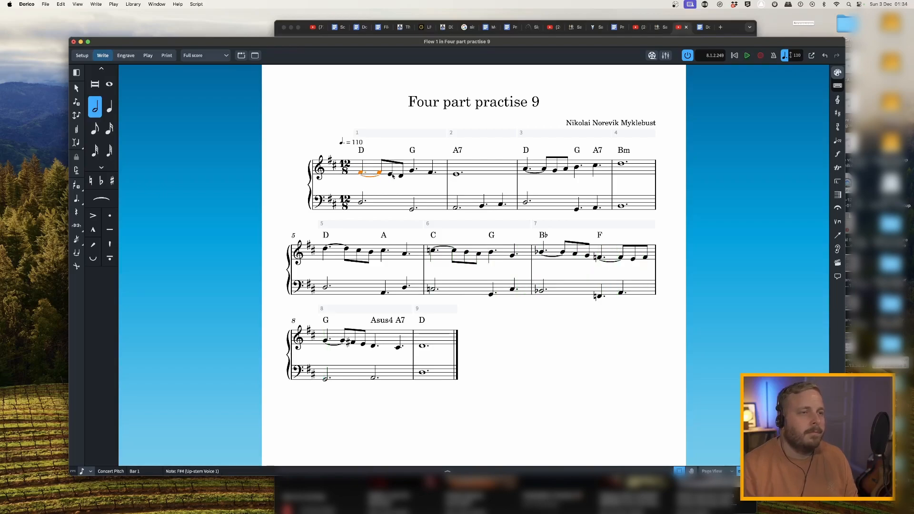
{"action": "left_click", "coordinate": [367, 277]}
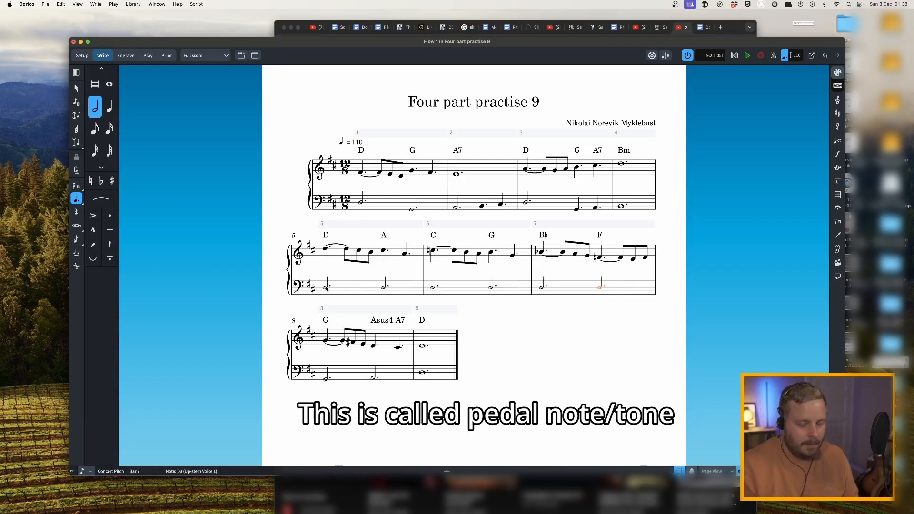
{"action": "key", "text": "shift+n"}
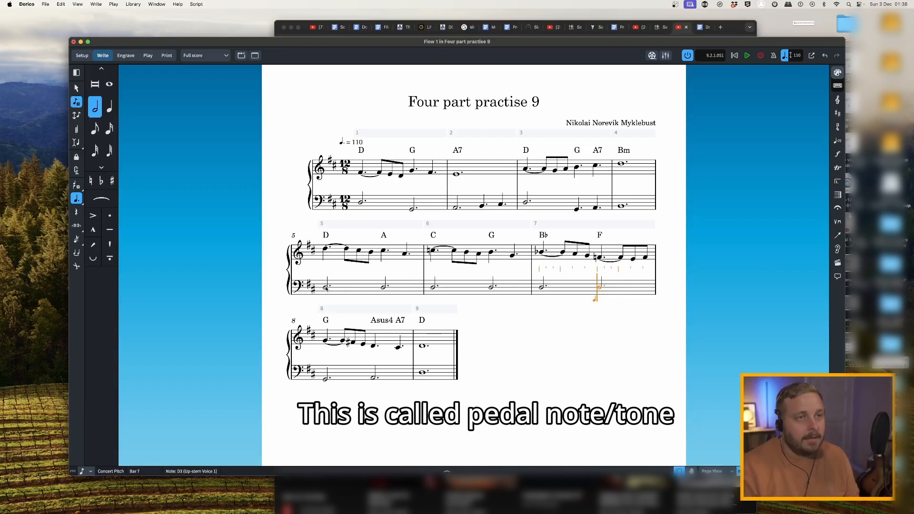
{"action": "key", "text": "Escape"}
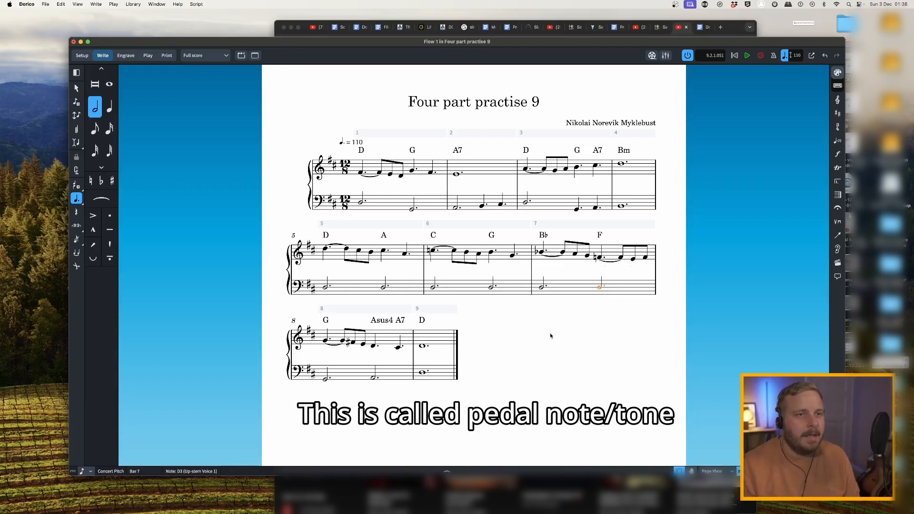
{"action": "key", "text": "Escape"}
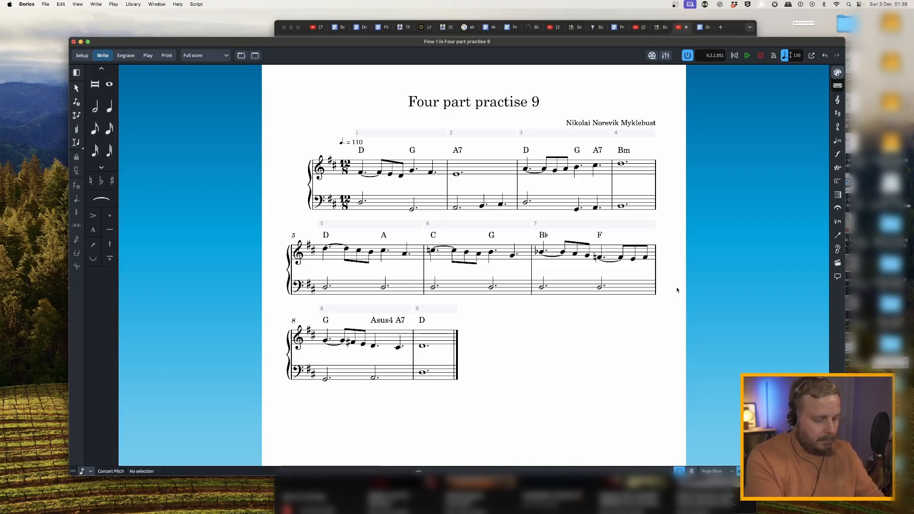
Step: Play the score from the start of bar 5, and lower the first bass note of bar 8 to G2
{"action": "left_click", "coordinate": [326, 248]}
{"action": "key", "text": "p"}
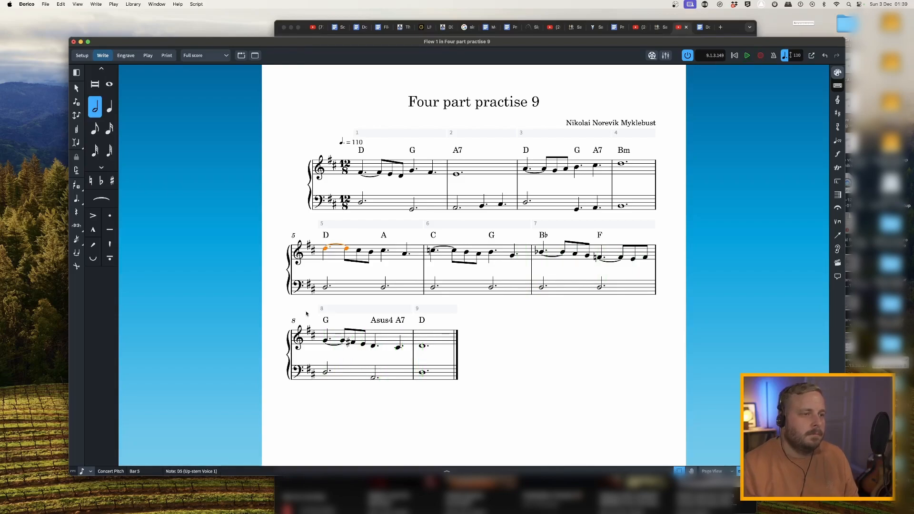
{"action": "left_click", "coordinate": [328, 373]}
{"action": "key", "text": "alt+Down"}
{"action": "key", "text": "alt+Down"}
{"action": "key", "text": "alt+Down"}
{"action": "key", "text": "alt+Down"}
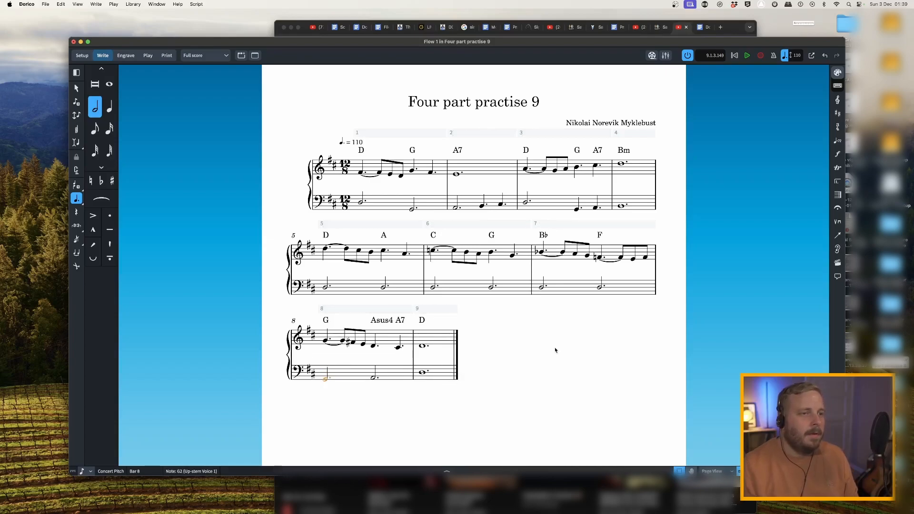
{"action": "left_click", "coordinate": [549, 320]}
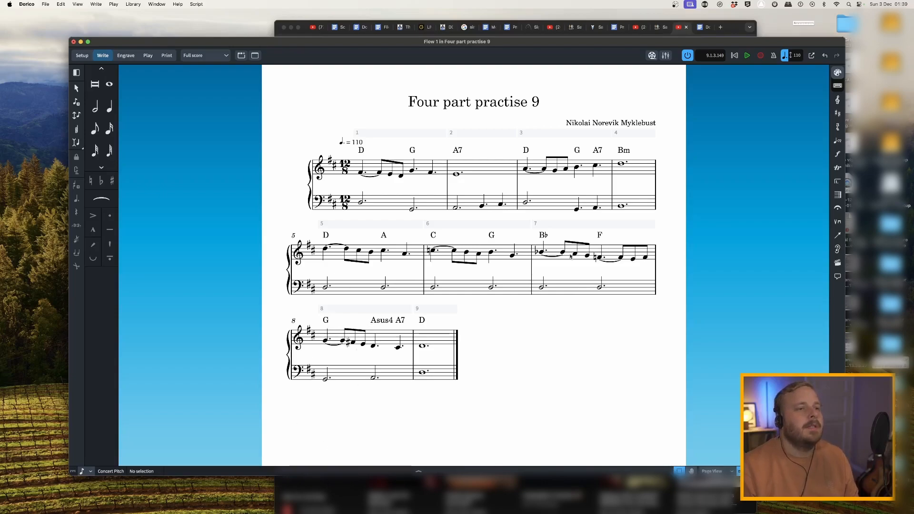
Step: Compare the opening melody note with the melody and bass notes from the F/D chord in bar 7 through the A7 in bar 8
{"action": "left_click", "coordinate": [361, 173]}
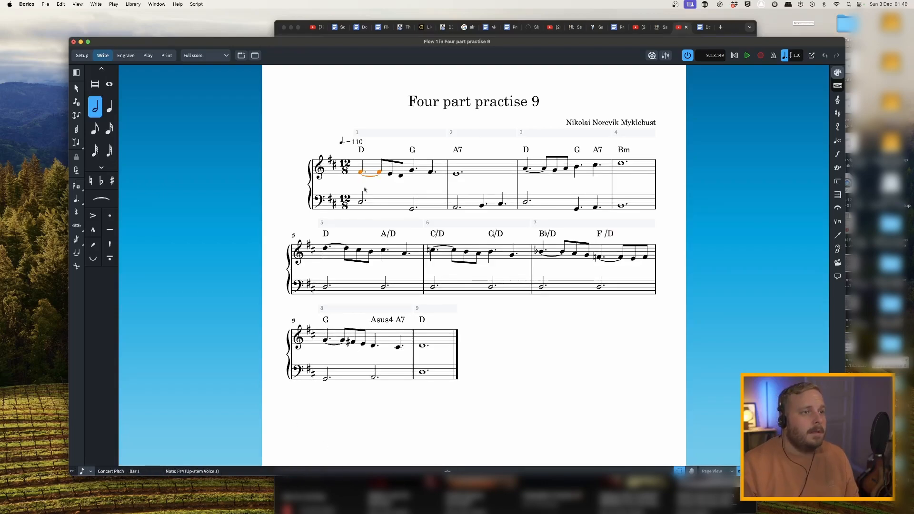
{"action": "left_click", "coordinate": [326, 342]}
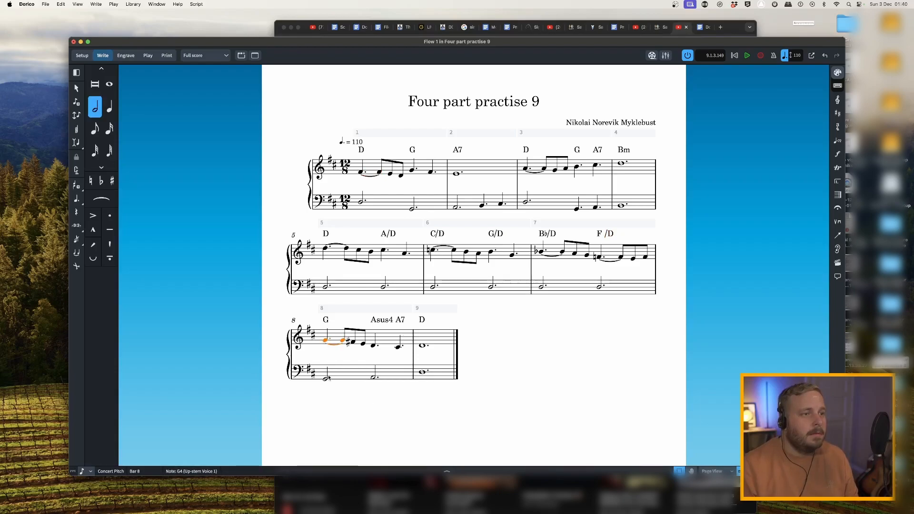
{"action": "left_click", "coordinate": [327, 379]}
{"action": "left_click", "coordinate": [326, 339]}
{"action": "left_click", "coordinate": [600, 287]}
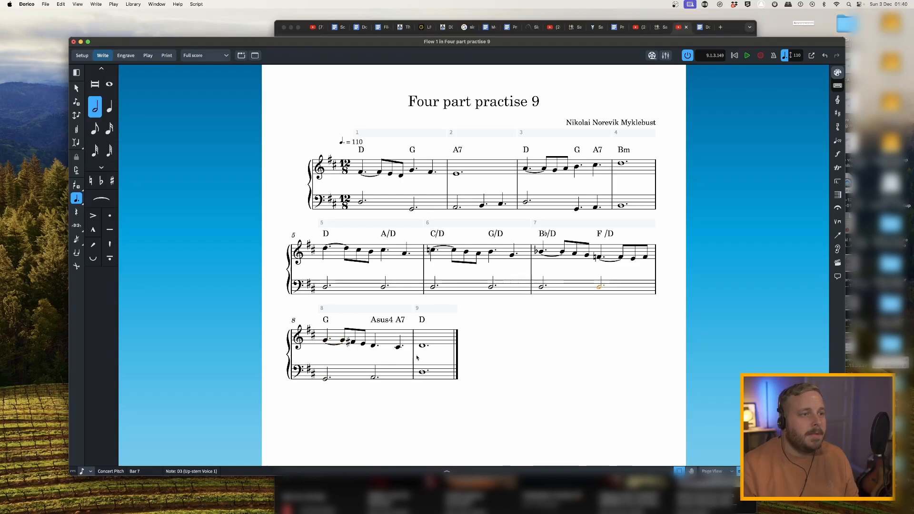
{"action": "left_click", "coordinate": [375, 378]}
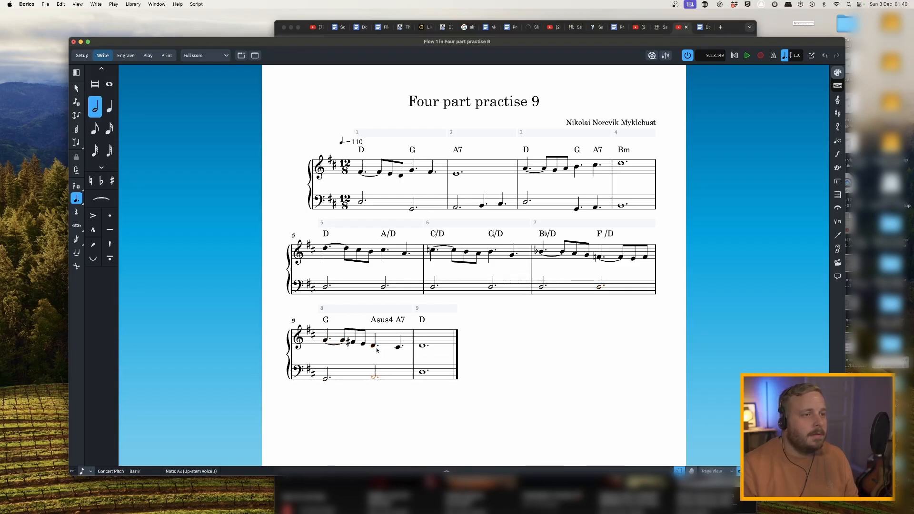
{"action": "key", "text": "6"}
{"action": "left_click", "coordinate": [398, 347]}
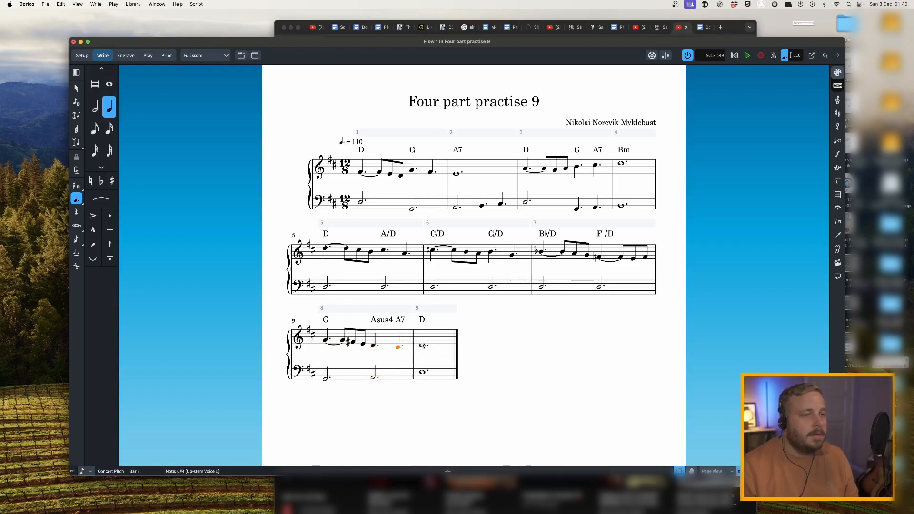
{"action": "key", "text": "Escape"}
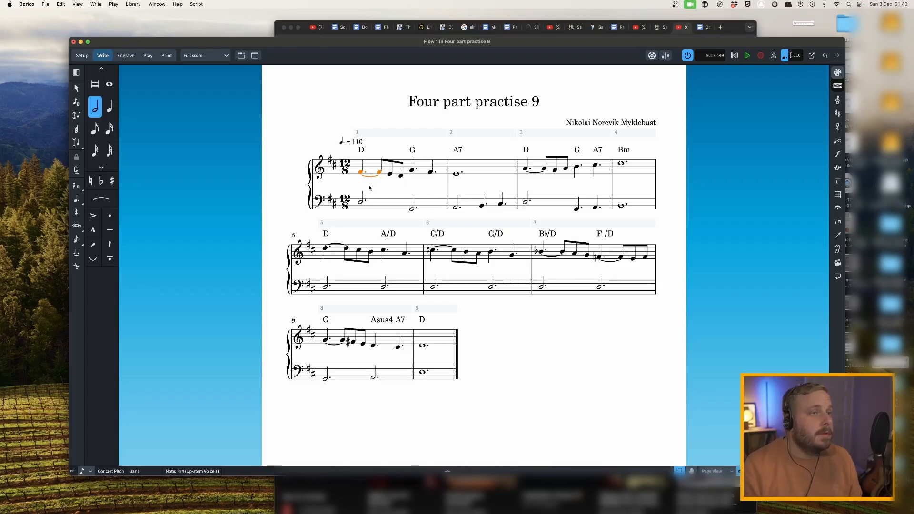
{"action": "key", "text": "Escape"}
Step: Start a down-stem alto voice in the treble staff with dotted half notes D4, D4 in bar 1 and C#4, D4 in bar 2
{"action": "left_click", "coordinate": [361, 174]}
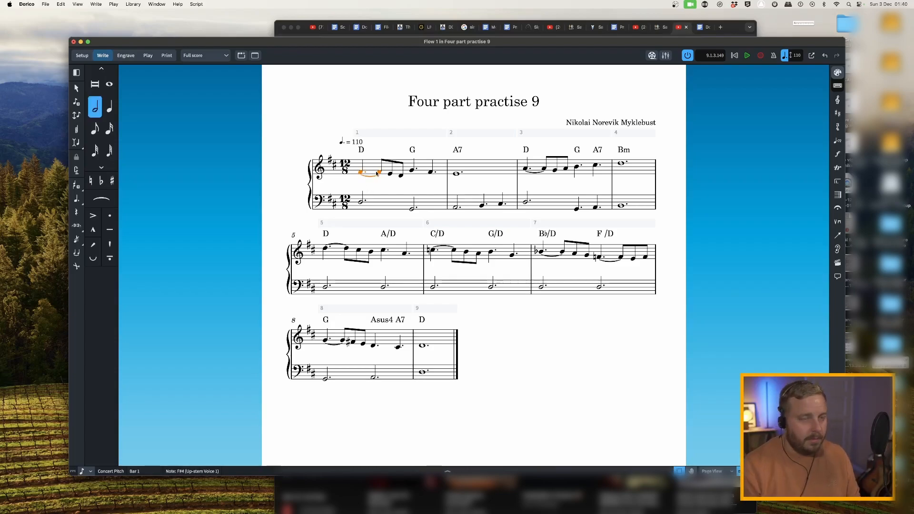
{"action": "key", "text": "shift+n"}
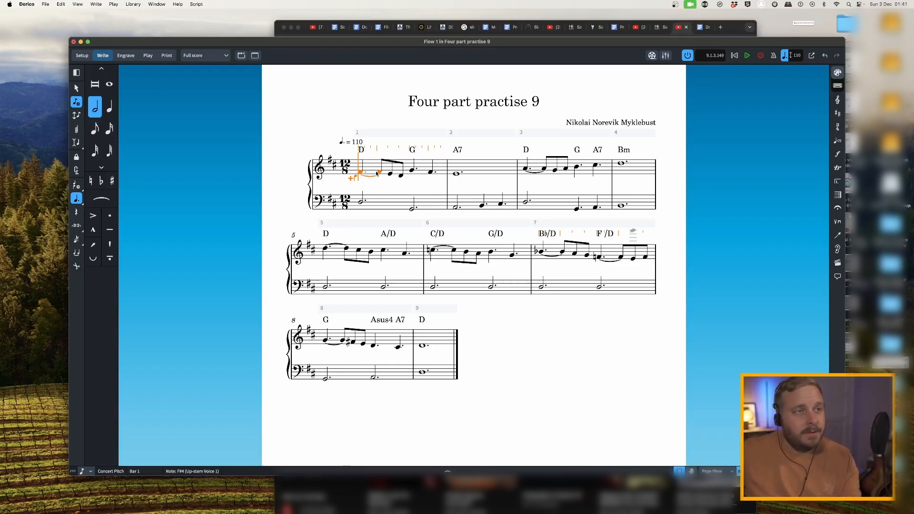
{"action": "key", "text": "d"}
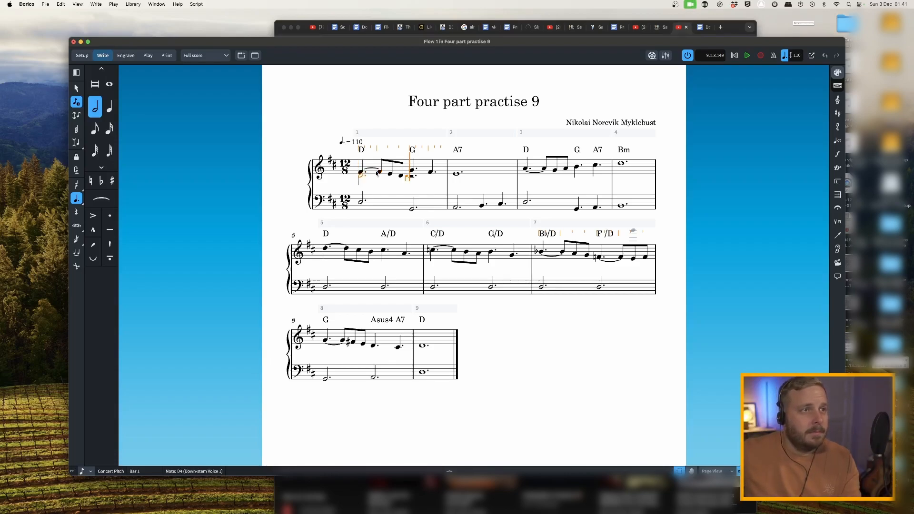
{"action": "key", "text": "d"}
{"action": "key", "text": "e"}
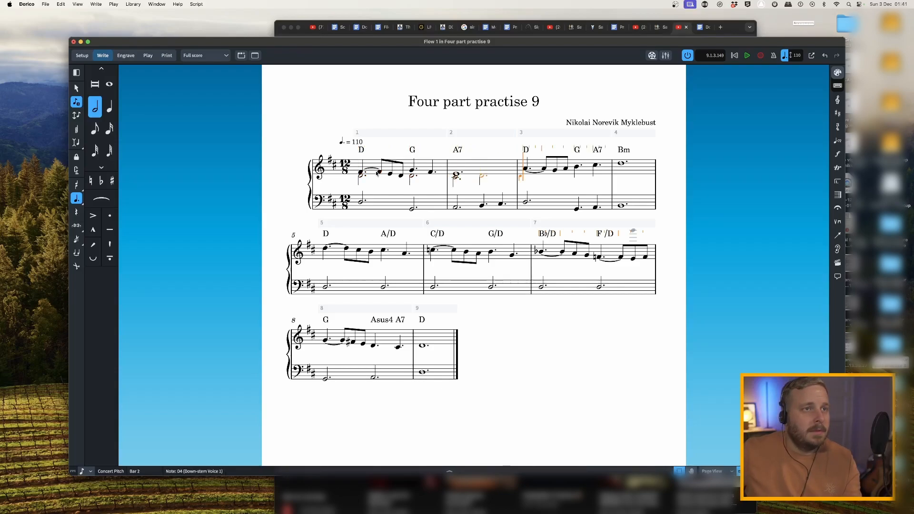
Step: Continue the alto with a dotted half D4 and dotted quarters D4, E4 in bar 3, and two dotted half F#4 notes in bar 4
{"action": "key", "text": "d"}
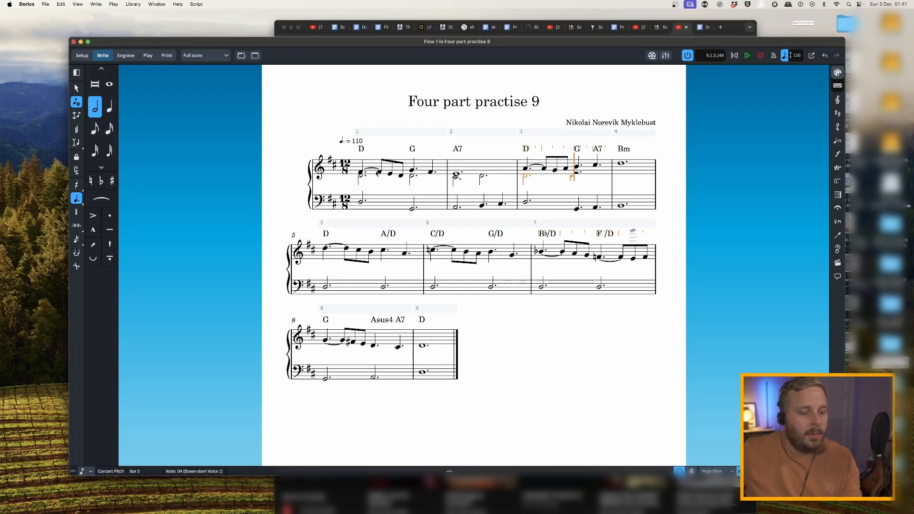
{"action": "key", "text": "6"}
{"action": "key", "text": "d"}
{"action": "key", "text": "e"}
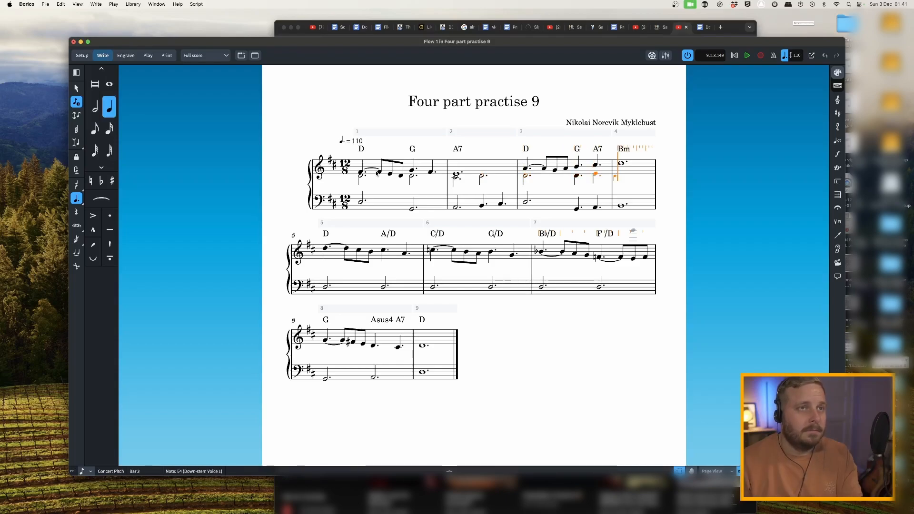
{"action": "key", "text": "7"}
{"action": "key", "text": "f"}
{"action": "key", "text": "f"}
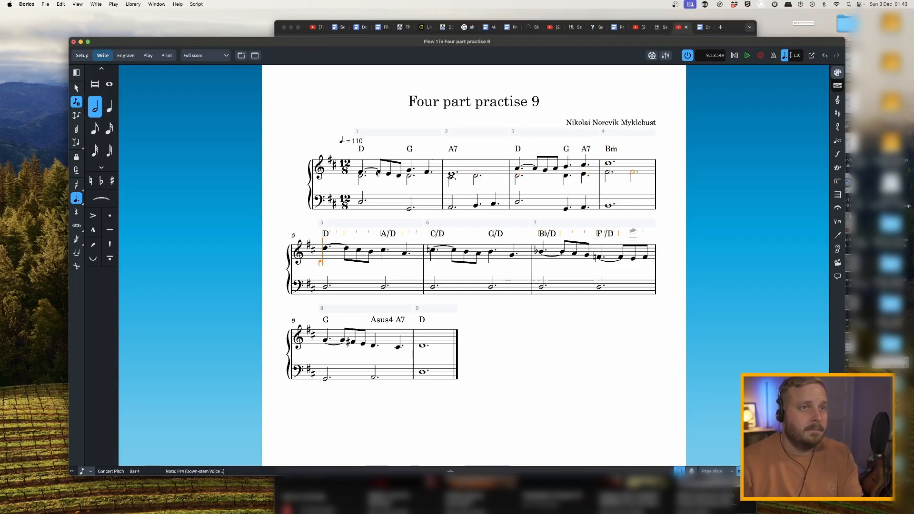
Step: Add dotted half alto notes F#4, E4 in bar 5, E4, D4 in bar 6, and D4 at the start of bar 7
{"action": "key", "text": "f"}
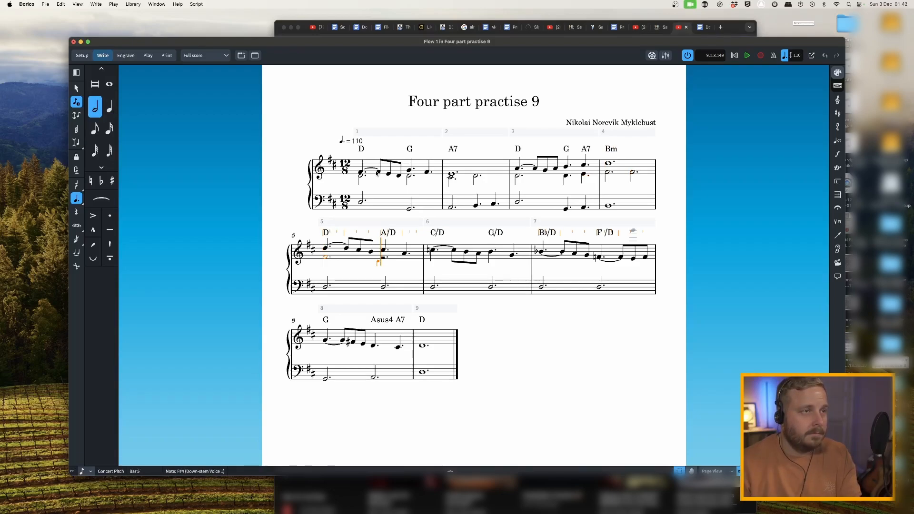
{"action": "key", "text": "e"}
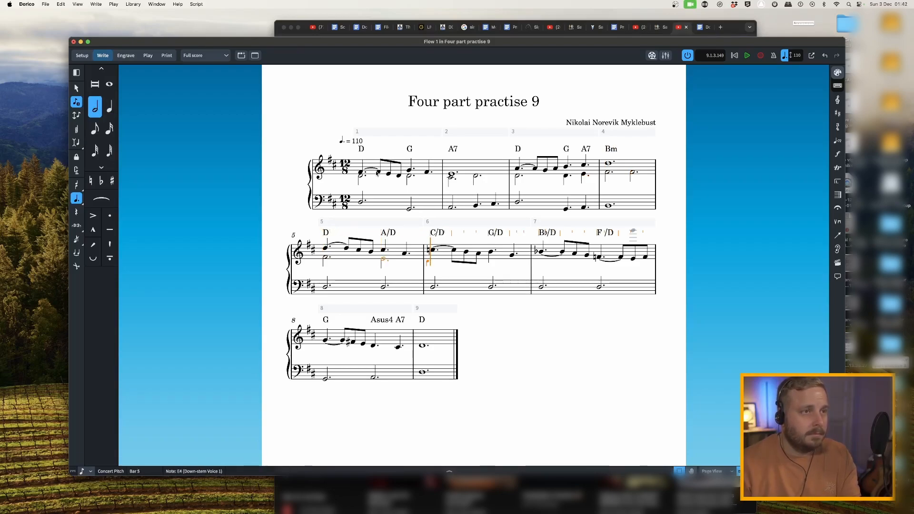
{"action": "key", "text": "e"}
{"action": "key", "text": "d"}
{"action": "key", "text": "d"}
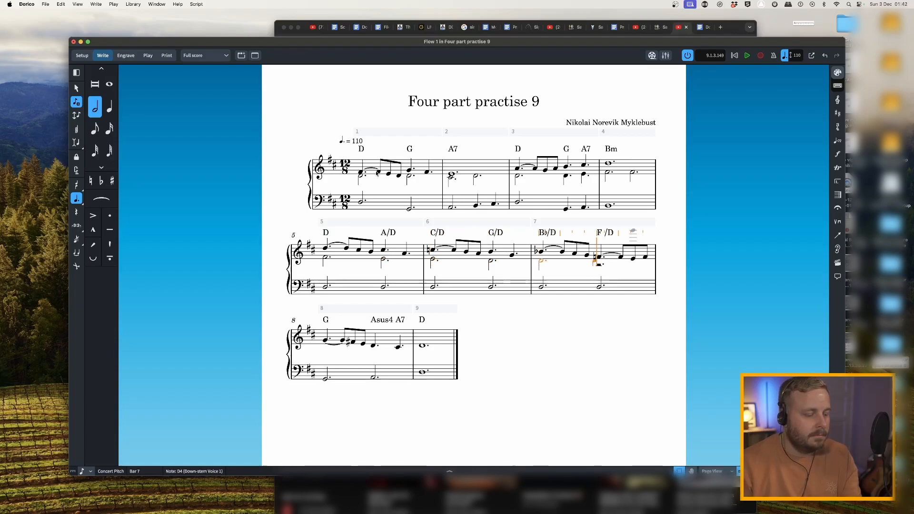
Step: Finish the alto with dotted half notes C natural in bar 7, D4 and A3 in bar 8, and two A3 notes in bar 9
{"action": "key", "text": "c"}
{"action": "key", "text": "d"}
{"action": "key", "text": "a"}
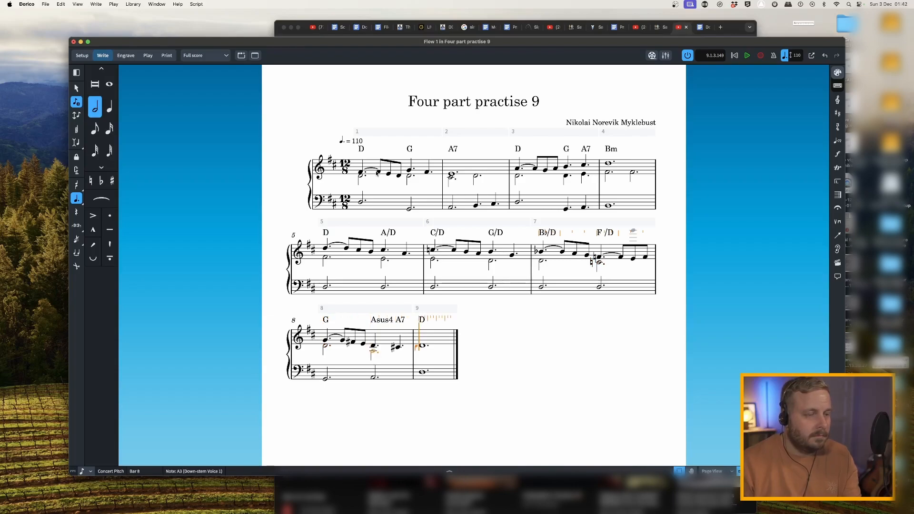
{"action": "key", "text": "a"}
{"action": "key", "text": "a"}
{"action": "key", "text": "Escape"}
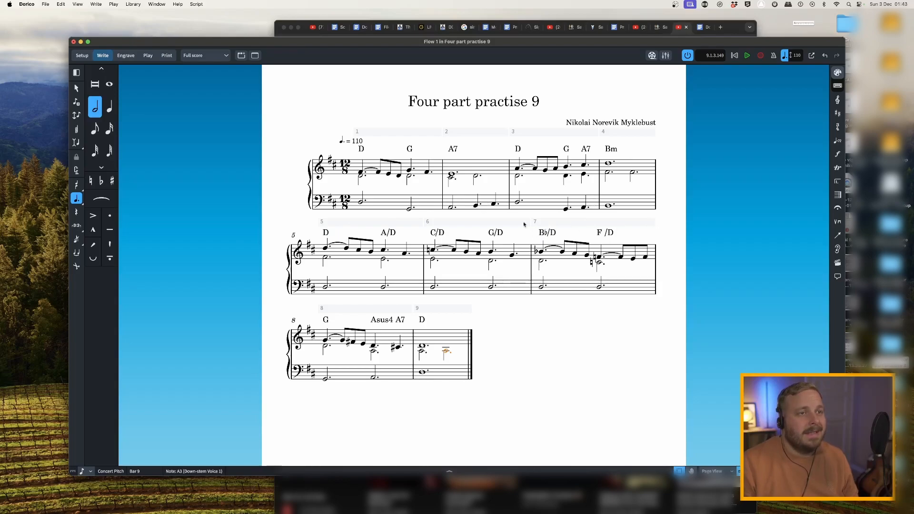
Step: Check the melody and alto notes in bars 1 and 2, and lengthen the alto C#4 in bar 2 to a dotted whole note
{"action": "left_click", "coordinate": [361, 172]}
{"action": "left_click", "coordinate": [409, 170]}
{"action": "left_click", "coordinate": [428, 172]}
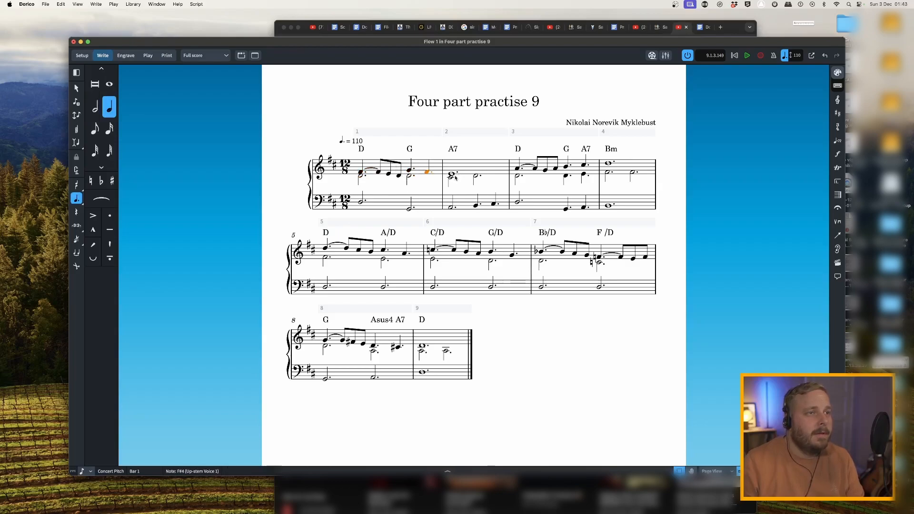
{"action": "left_click", "coordinate": [360, 175]}
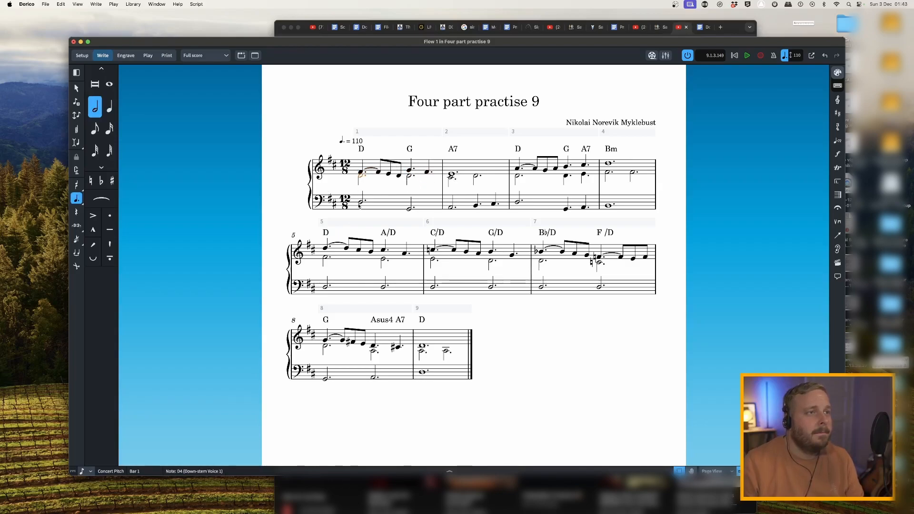
{"action": "left_click", "coordinate": [451, 175]}
{"action": "left_click", "coordinate": [452, 178]}
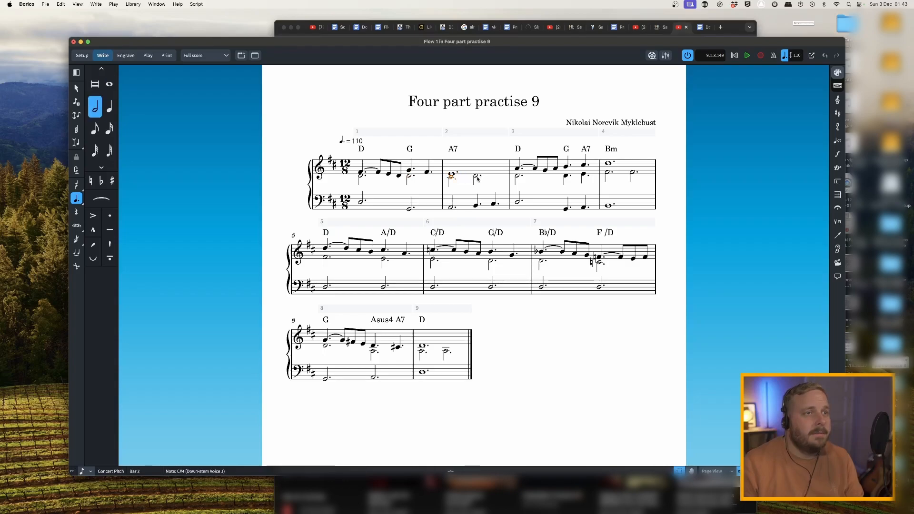
{"action": "key", "text": "7"}
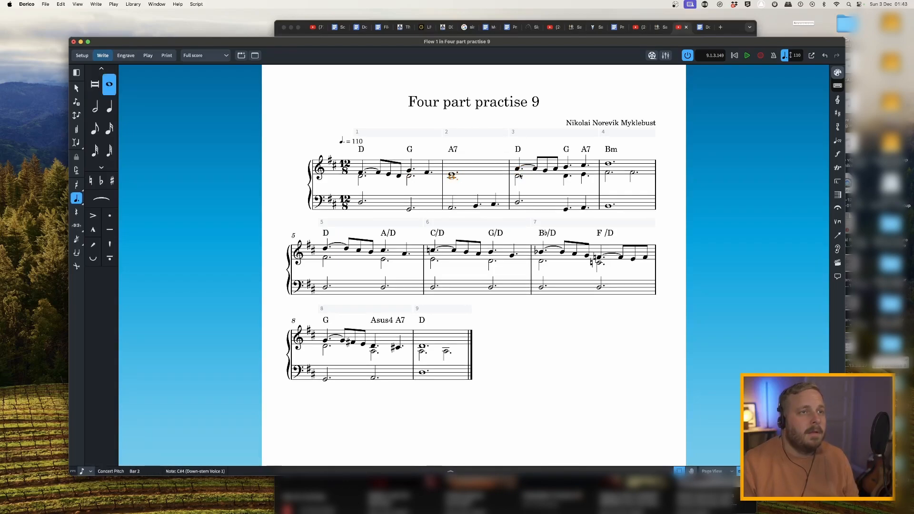
Step: Compare the melody, alto and bass notes under the D chord at the start of bar 3
{"action": "left_click", "coordinate": [519, 169]}
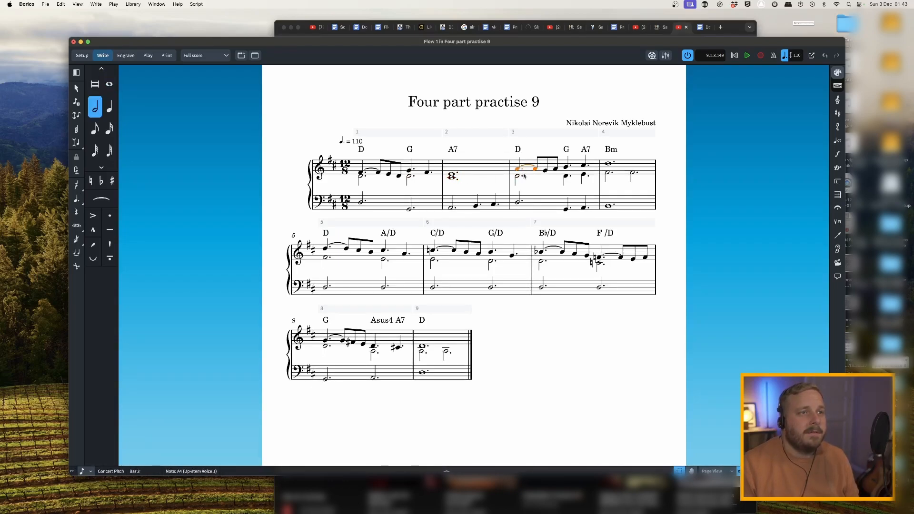
{"action": "left_click", "coordinate": [518, 177]}
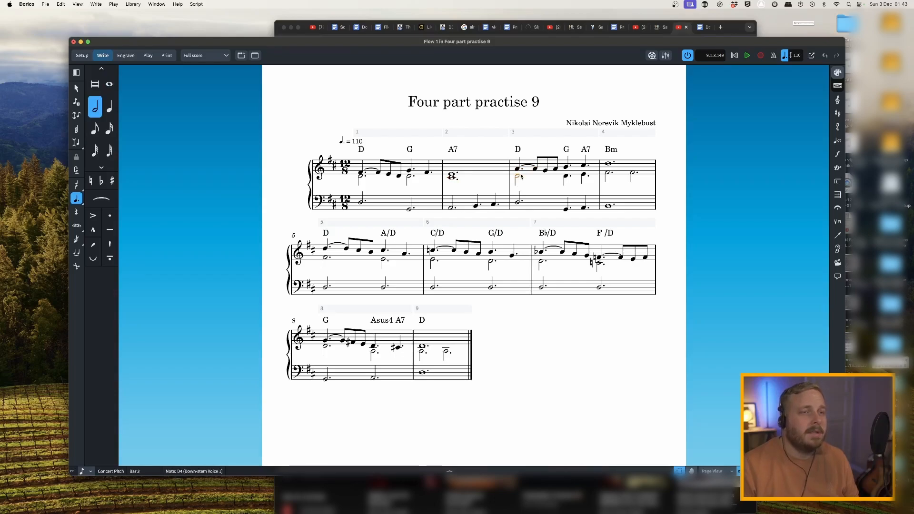
{"action": "key", "text": "Left"}
{"action": "key", "text": "Down"}
{"action": "left_click", "coordinate": [519, 179]}
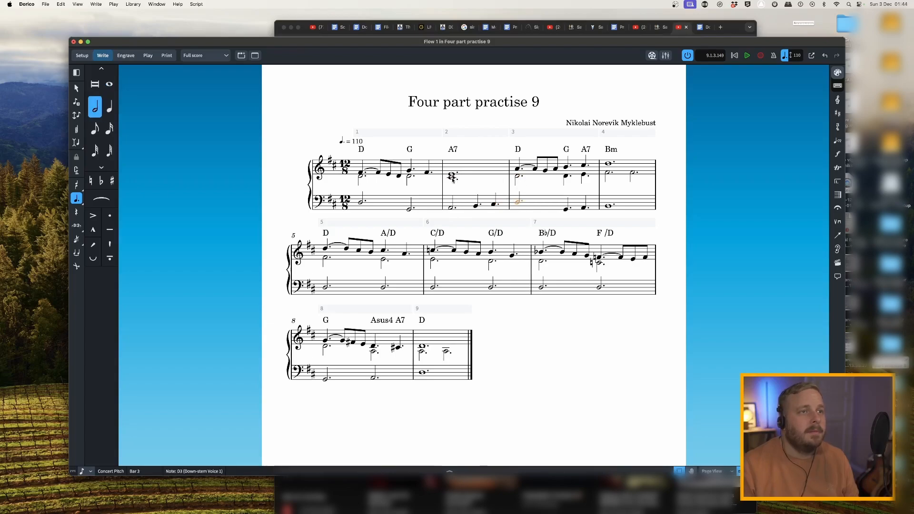
{"action": "key", "text": "Up"}
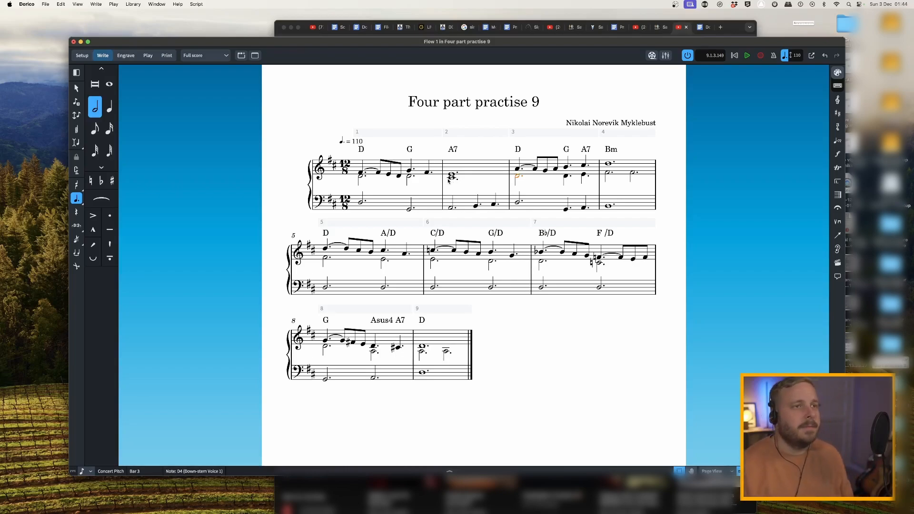
Step: Shorten the alto C#4 in bar 2 to a dotted half note and check it against the melody and bass
{"action": "left_click", "coordinate": [449, 181]}
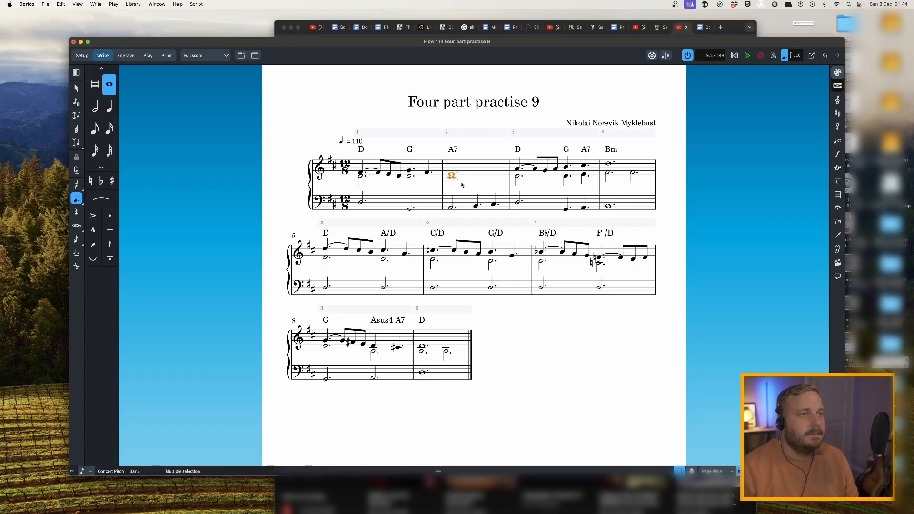
{"action": "left_click", "coordinate": [451, 181]}
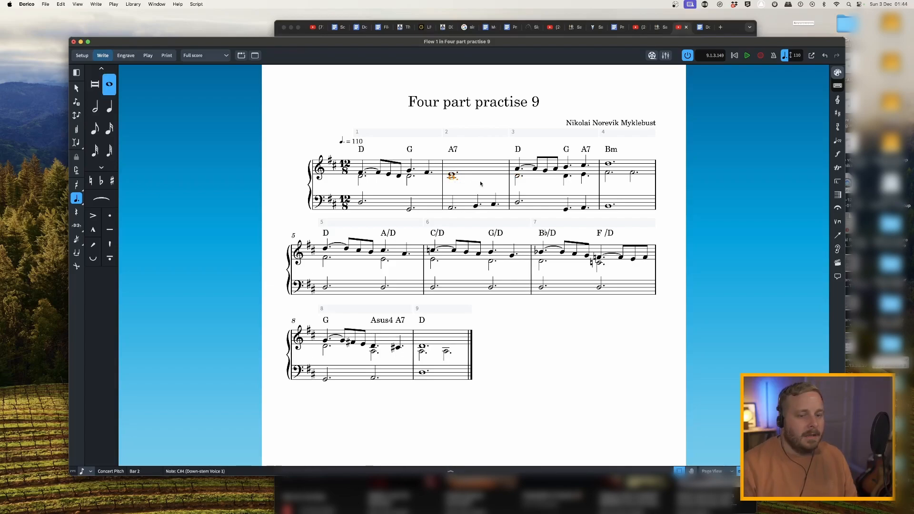
{"action": "key", "text": "7"}
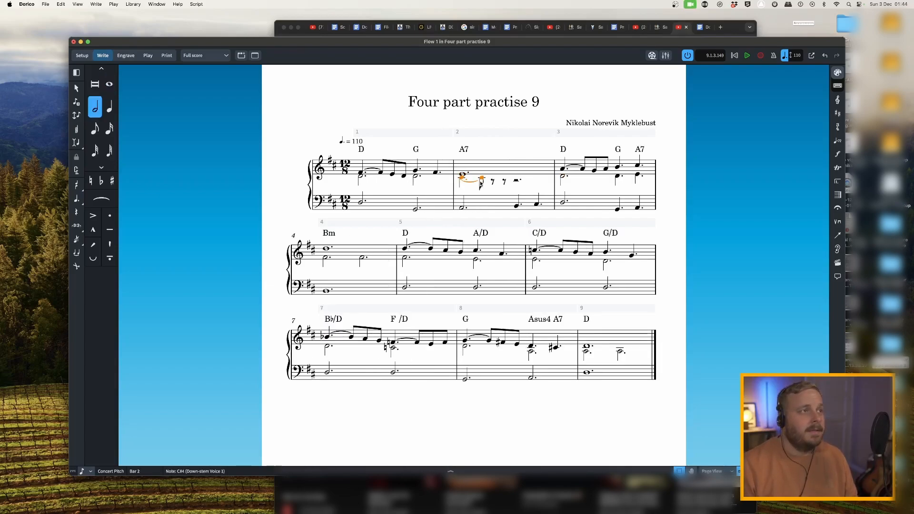
{"action": "key", "text": "period"}
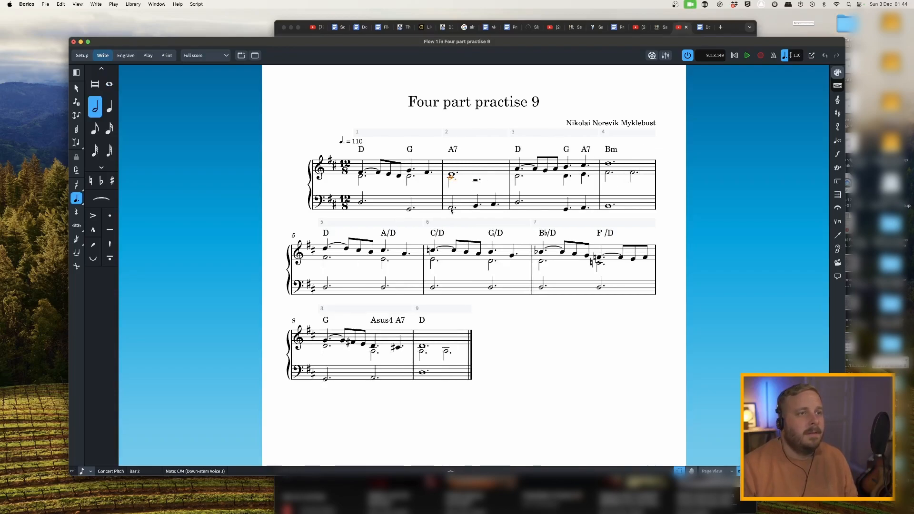
{"action": "left_click", "coordinate": [452, 175], "text": "super"}
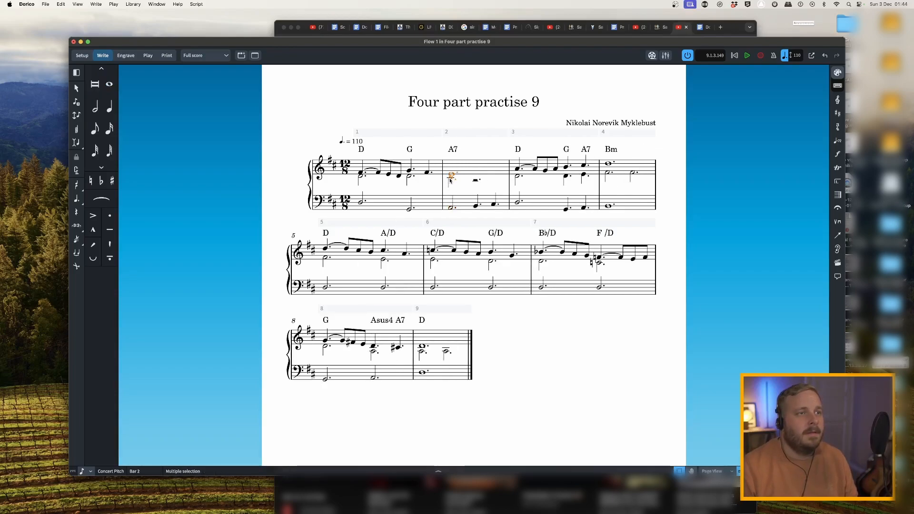
Step: Fill the second half of bar 2's alto with dotted quarter notes D4 and E4
{"action": "left_click", "coordinate": [450, 181]}
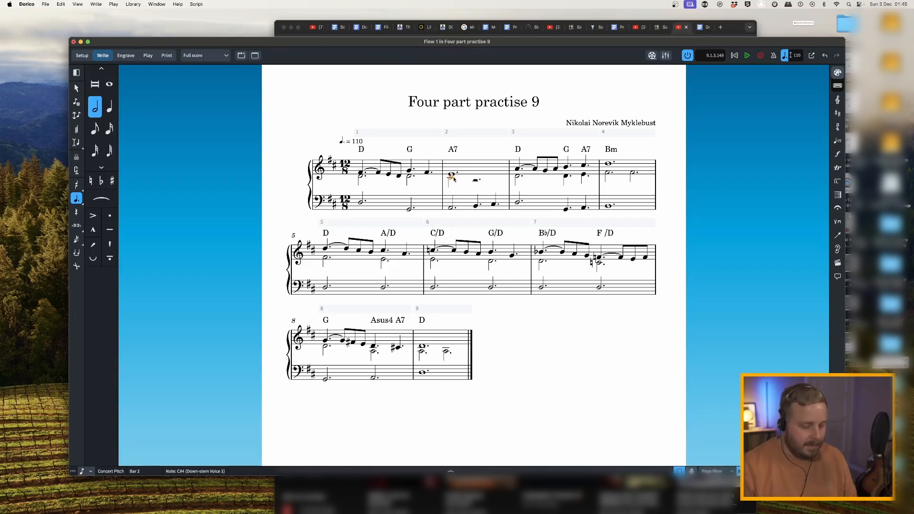
{"action": "double_click", "coordinate": [477, 182]}
{"action": "key", "text": "d"}
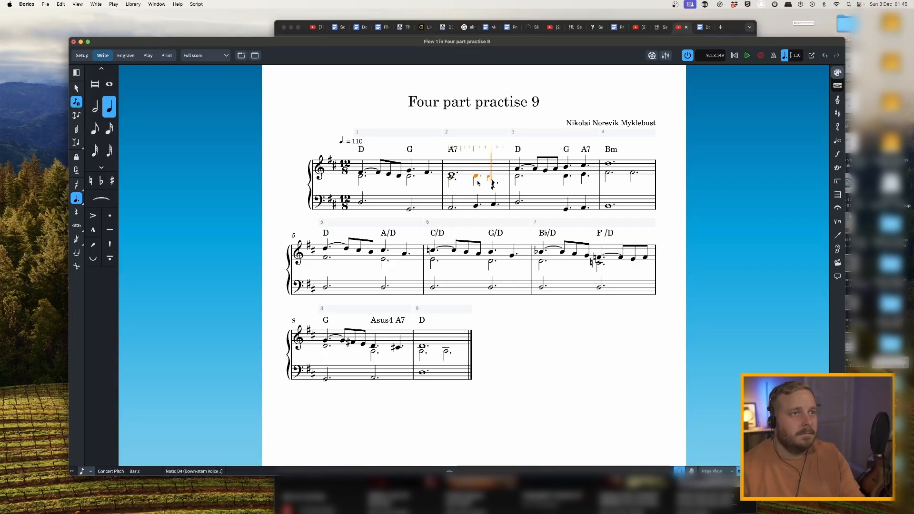
{"action": "key", "text": "e"}
{"action": "key", "text": "Escape"}
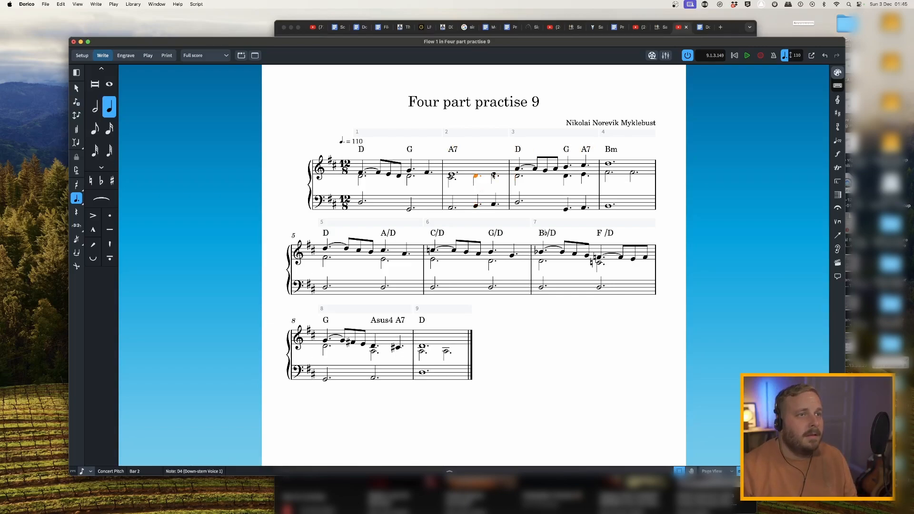
Step: Compare the alto, melody and bass notes from the end of bar 2 to the G chord in bar 3
{"action": "left_click", "coordinate": [494, 204]}
{"action": "left_click", "coordinate": [494, 175]}
{"action": "left_click", "coordinate": [518, 177]}
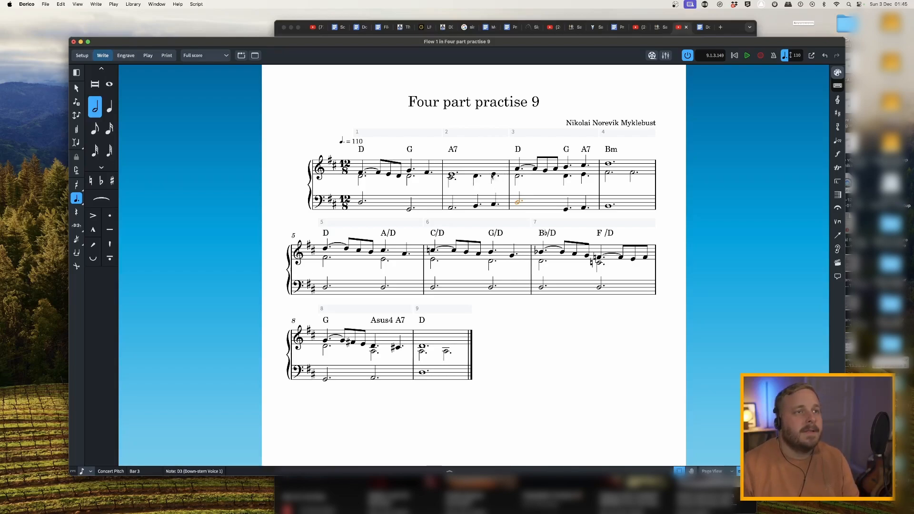
{"action": "left_click", "coordinate": [493, 175]}
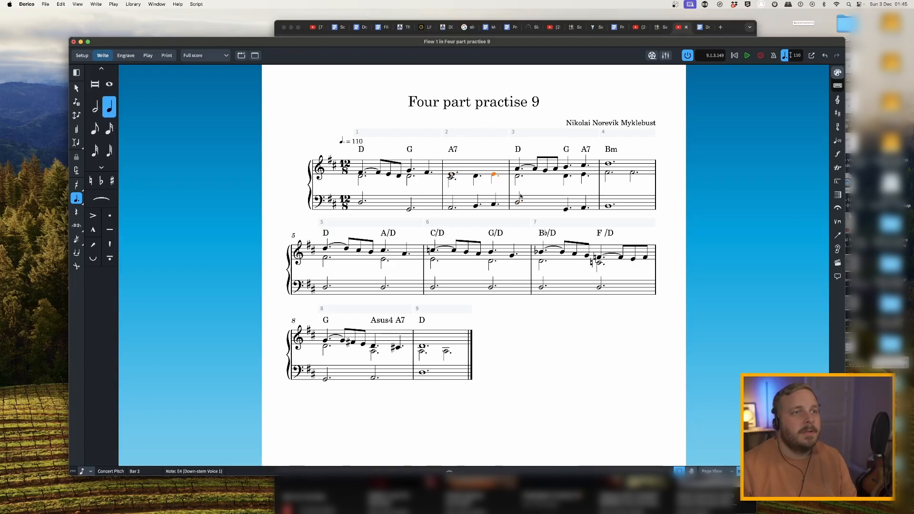
{"action": "left_click", "coordinate": [519, 177]}
{"action": "left_click", "coordinate": [556, 169]}
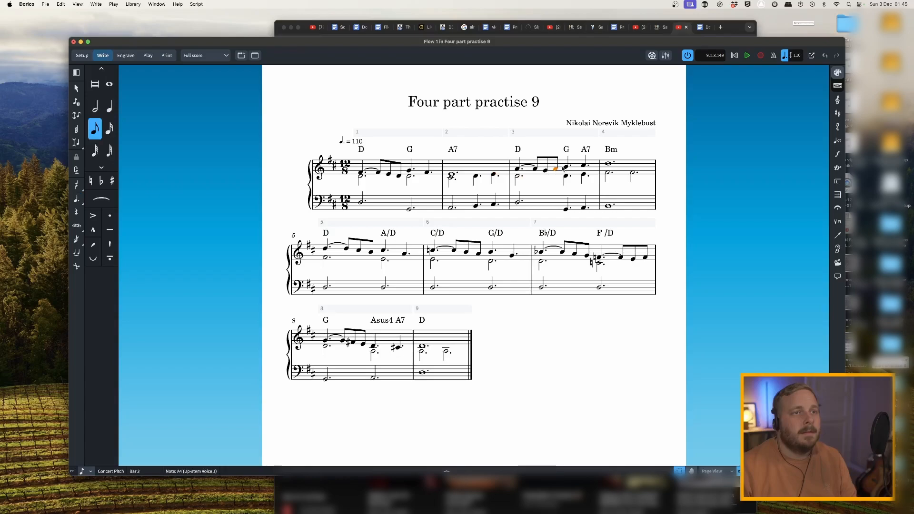
{"action": "left_click", "coordinate": [519, 177]}
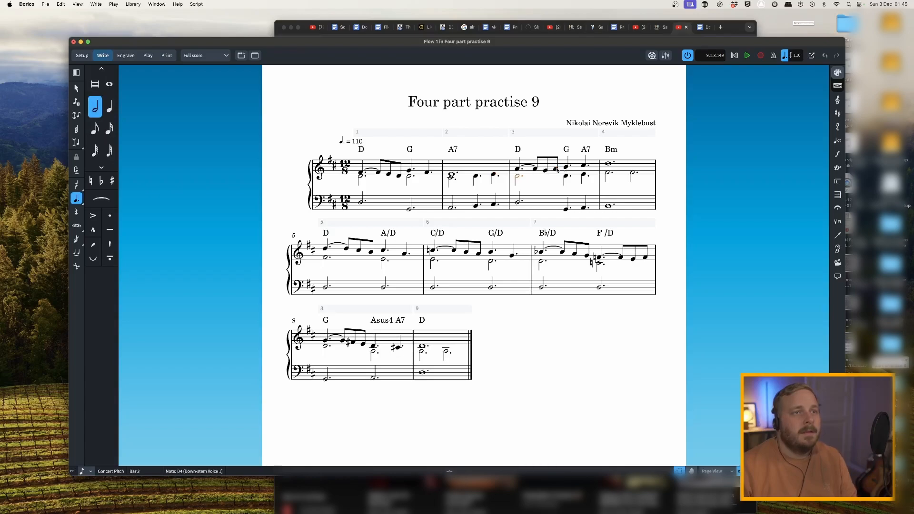
{"action": "left_click", "coordinate": [565, 177], "text": "super"}
{"action": "left_click", "coordinate": [518, 176], "text": "super"}
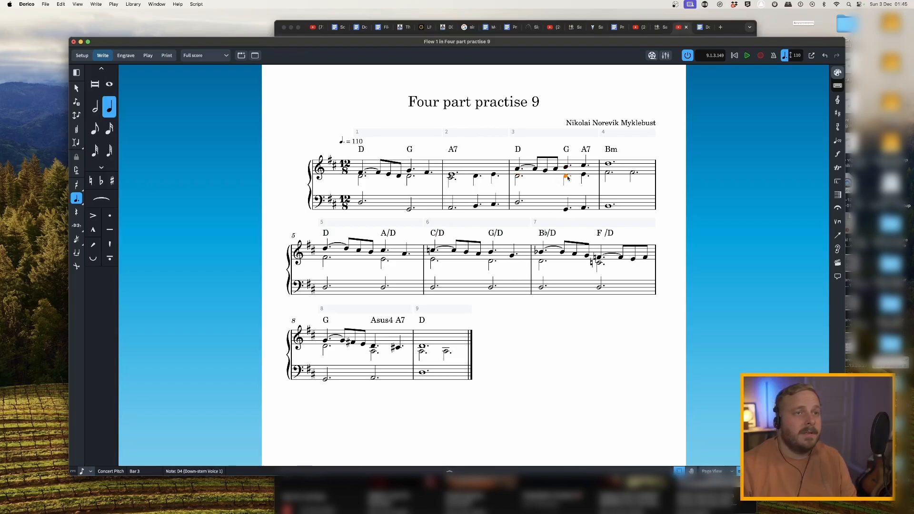
Step: Check the voices at the end of bar 3 and merge bar 4's alto into a single dotted whole note F#4
{"action": "left_click", "coordinate": [584, 175]}
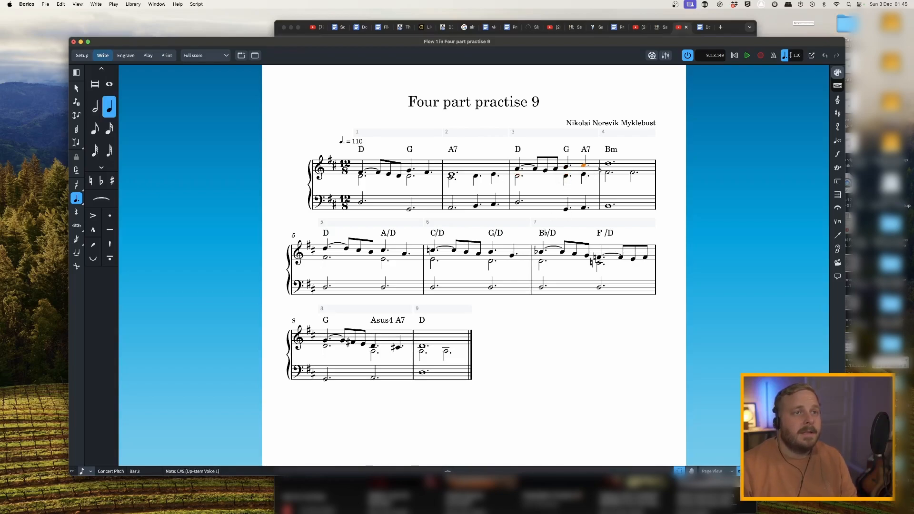
{"action": "left_click", "coordinate": [609, 164]}
{"action": "left_click", "coordinate": [608, 173]}
{"action": "left_click", "coordinate": [567, 210]}
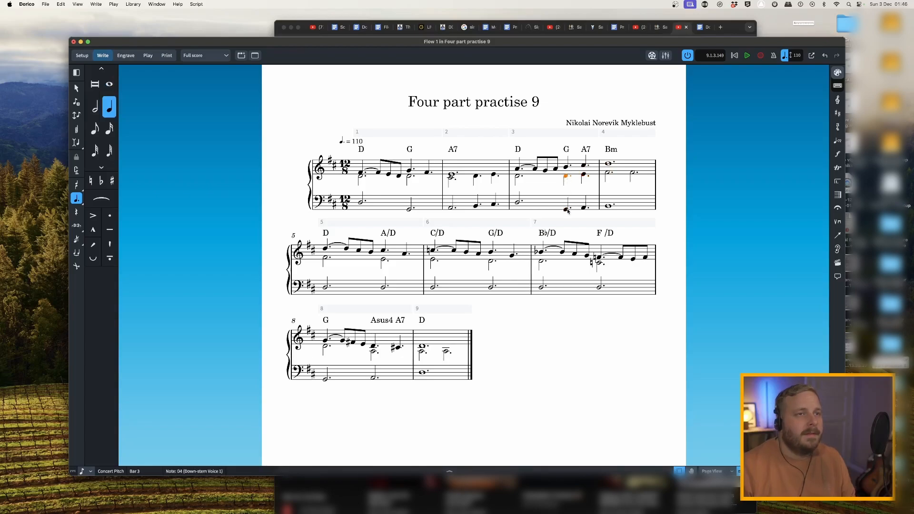
{"action": "key", "text": "Escape"}
{"action": "key", "text": "Escape"}
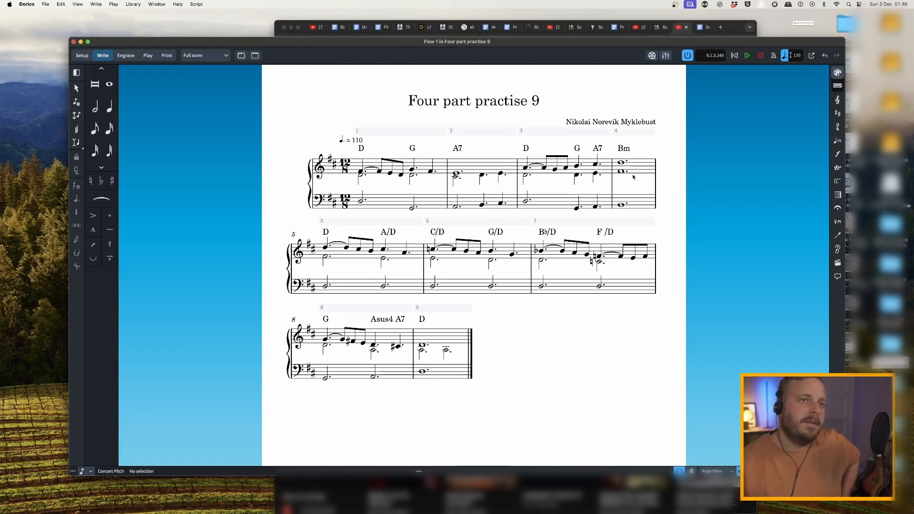
Step: Play back the score from the melody note under the G chord in bar 3 into bar 4
{"action": "left_click", "coordinate": [578, 166]}
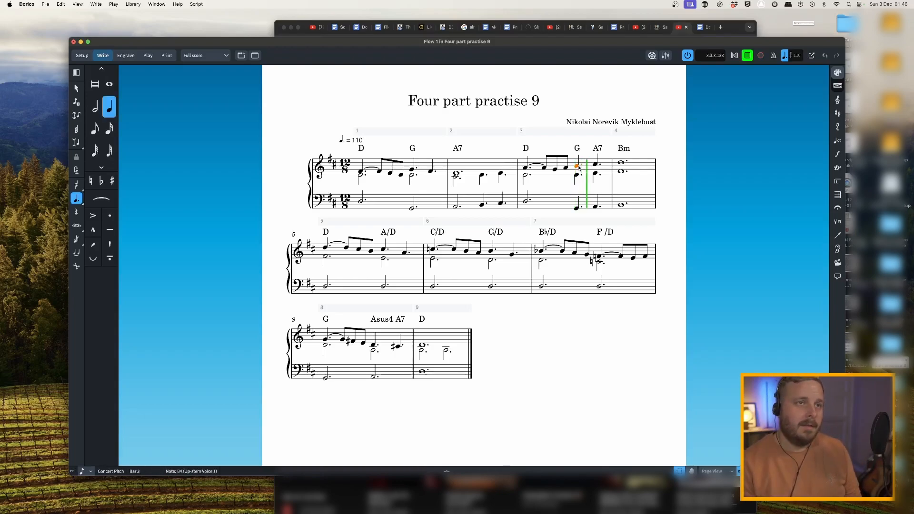
{"action": "key", "text": "space"}
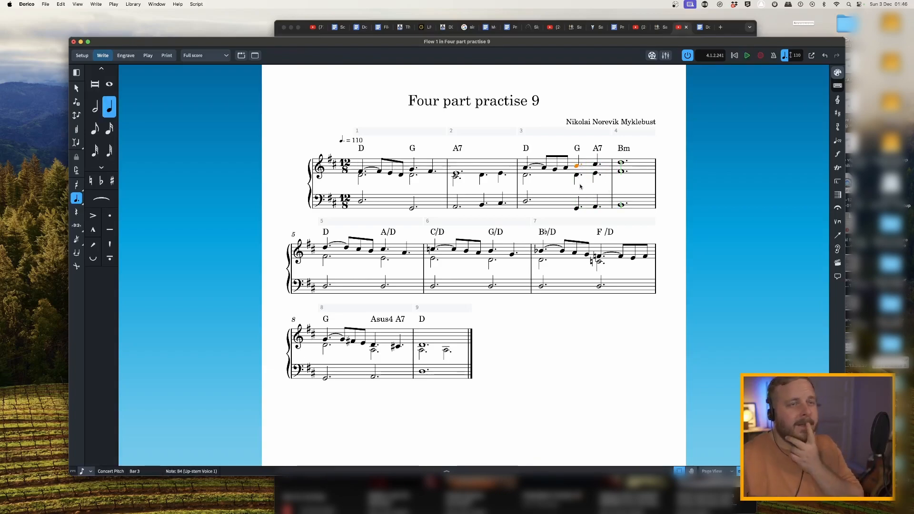
{"action": "key", "text": "Escape"}
{"action": "key", "text": "Escape"}
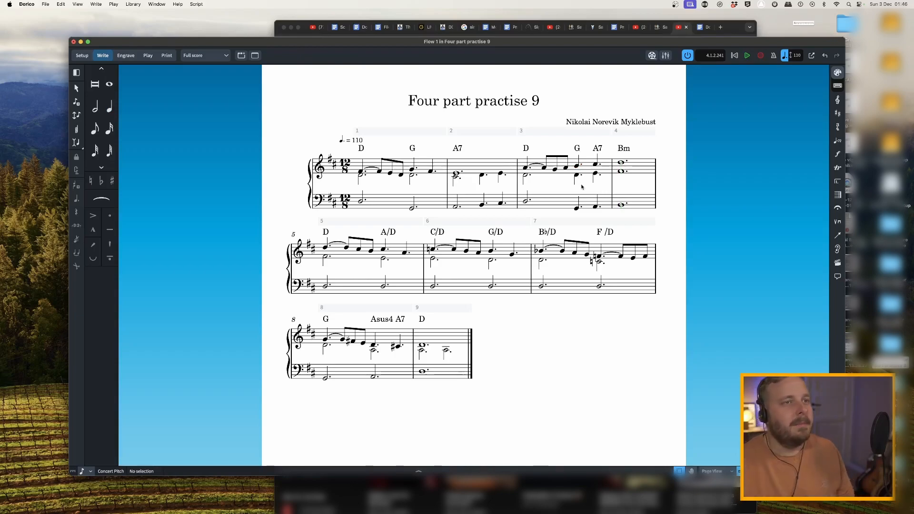
Step: Shorten the alto D4 and E4 in bar 3 to plain quarter notes, following them with eighth notes F#4 and G4 respectively
{"action": "left_click", "coordinate": [577, 176]}
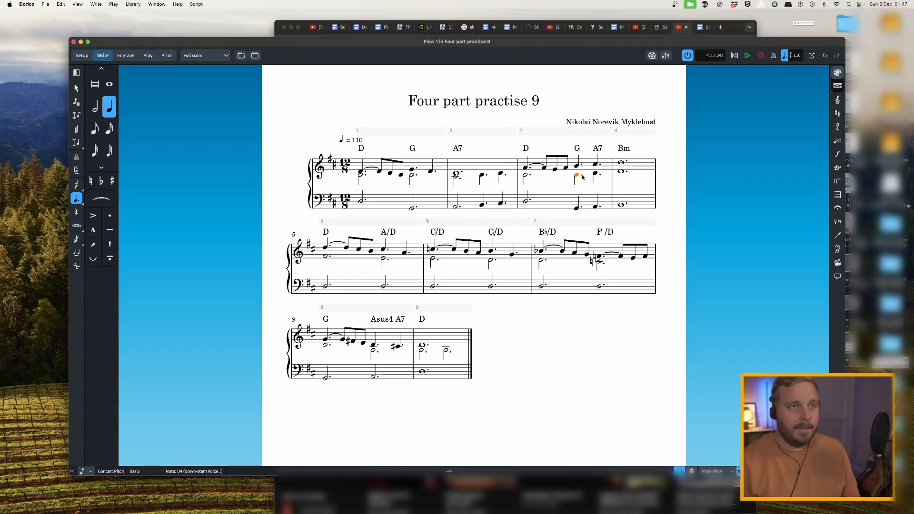
{"action": "key", "text": "."}
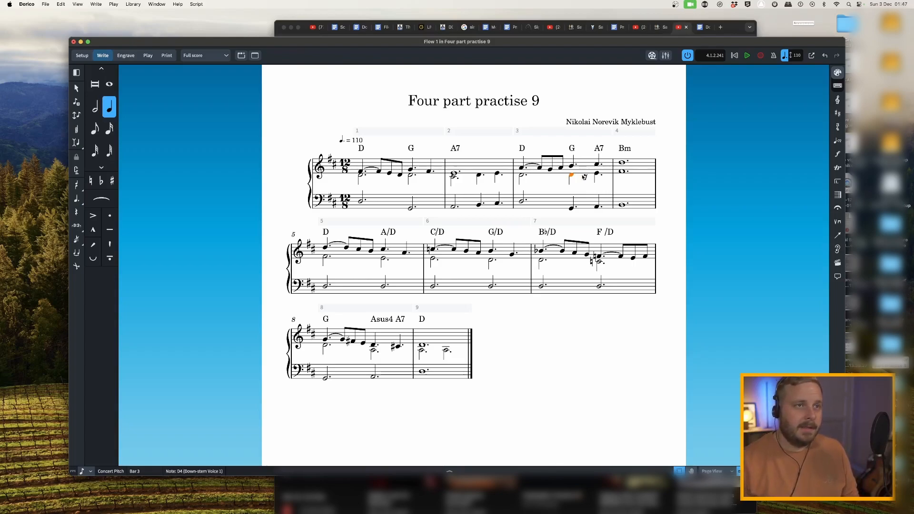
{"action": "key", "text": "Right"}
{"action": "key", "text": "Right"}
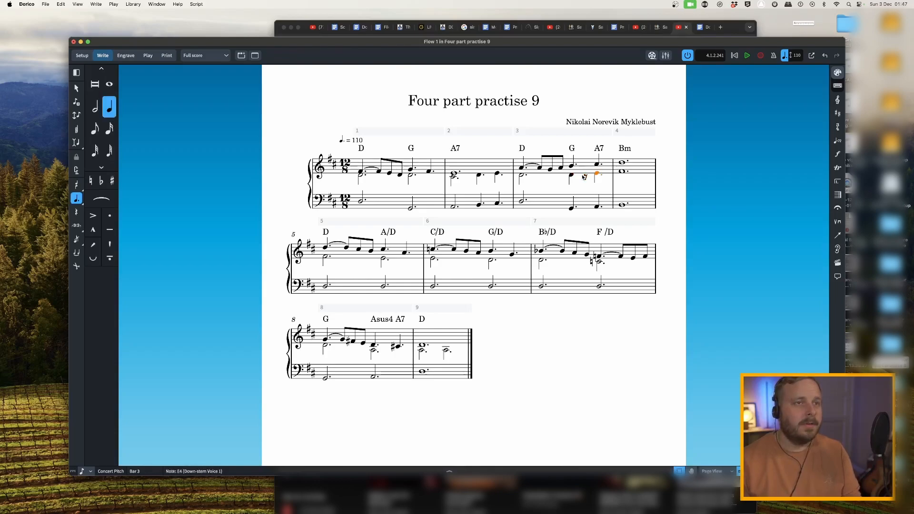
{"action": "key", "text": "."}
{"action": "key", "text": "Left"}
{"action": "key", "text": "Return"}
{"action": "key", "text": "f"}
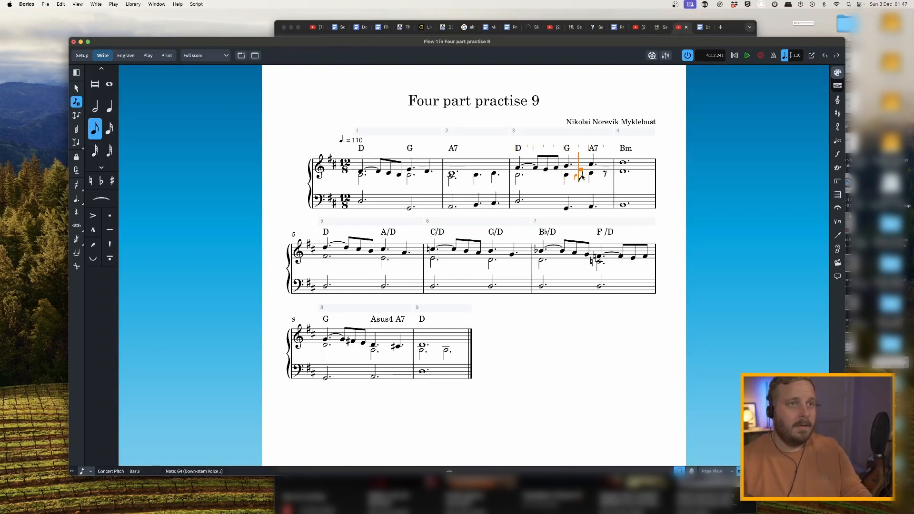
{"action": "key", "text": "g"}
{"action": "key", "text": "Escape"}
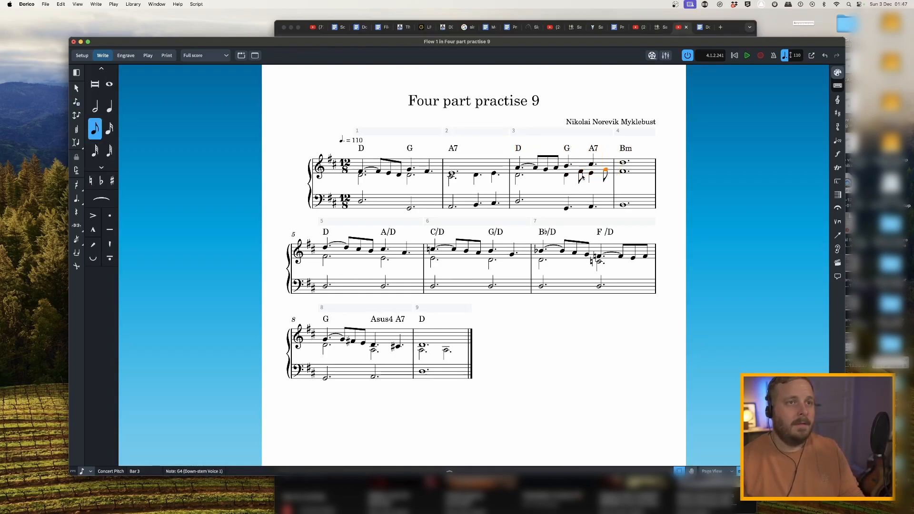
Step: Step through the alto notes from F#4 in bar 3 to bar 4 and check the bass in both bars
{"action": "left_click", "coordinate": [581, 171]}
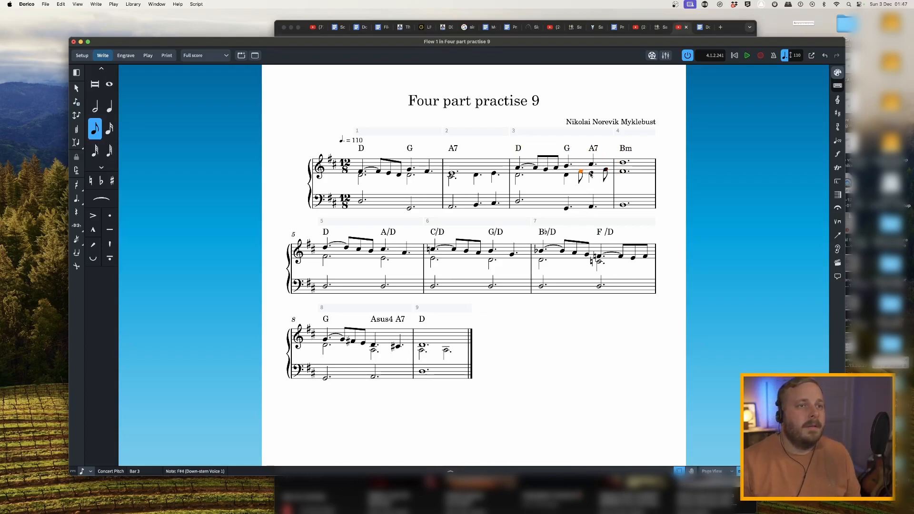
{"action": "key", "text": "Right"}
{"action": "key", "text": "Right"}
{"action": "key", "text": "Right"}
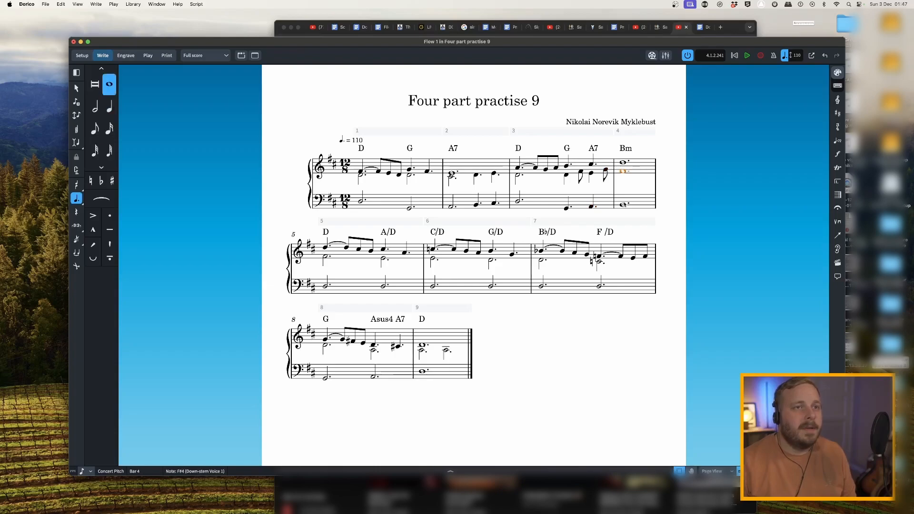
{"action": "left_click", "coordinate": [623, 205]}
{"action": "left_click", "coordinate": [567, 208]}
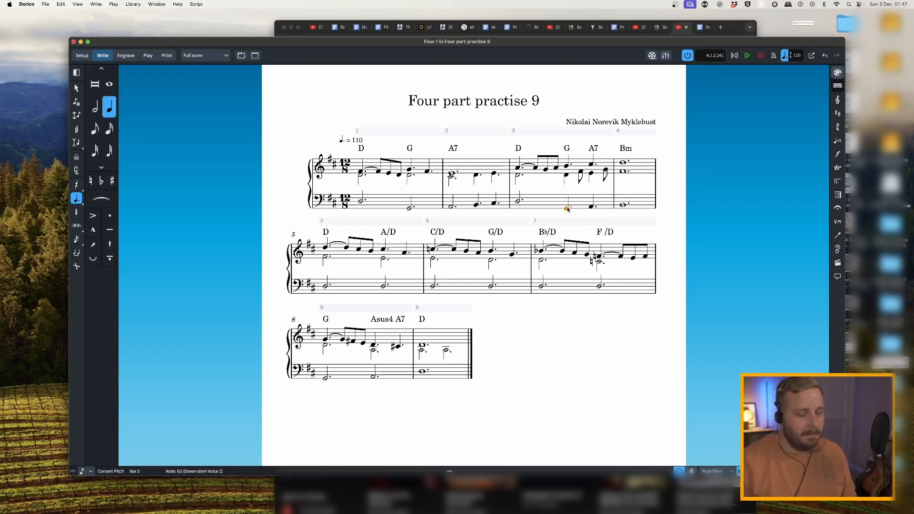
Step: Play back the passage into bar 4, once from bar 3's G chord and once from the start of bar 3
{"action": "key", "text": "p"}
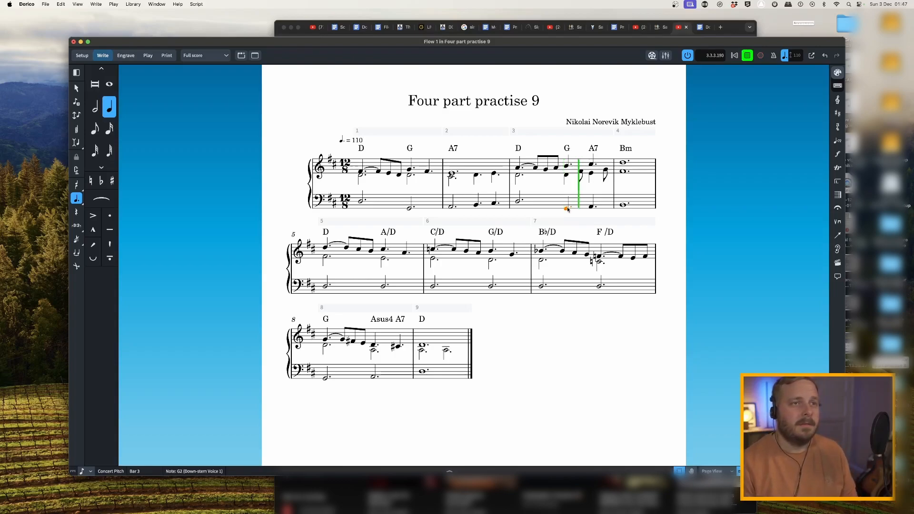
{"action": "key", "text": "space"}
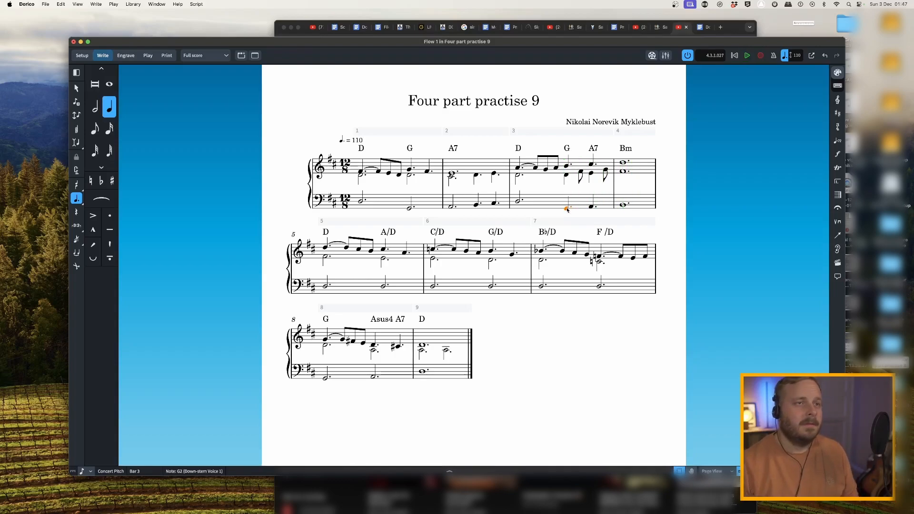
{"action": "left_click", "coordinate": [519, 167]}
{"action": "key", "text": "p"}
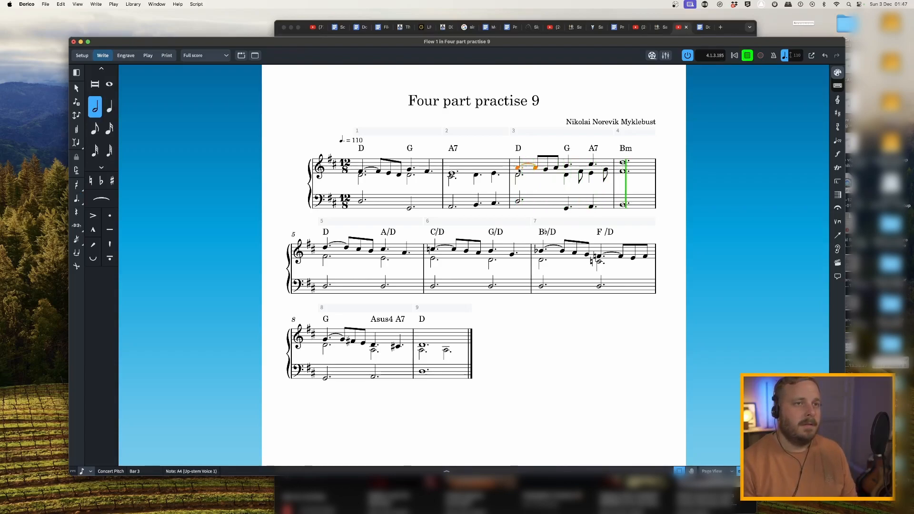
{"action": "key", "text": "space"}
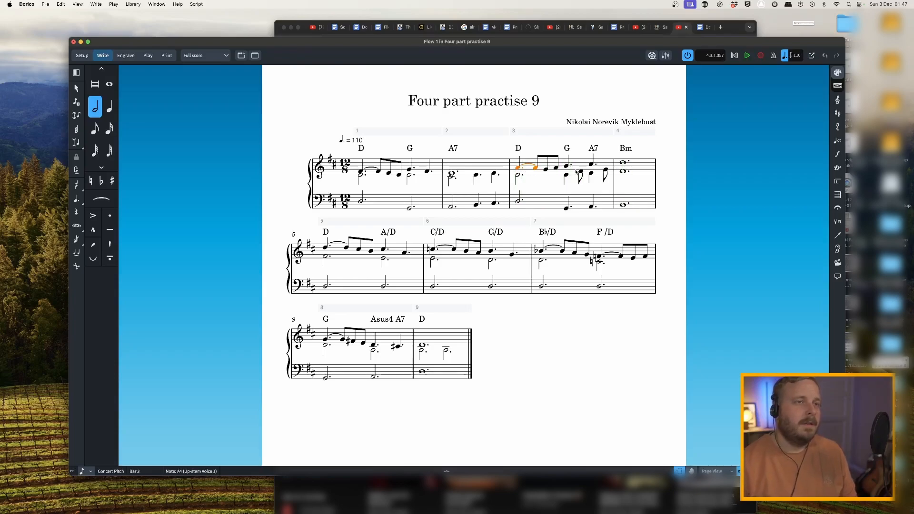
Step: Compare the alto and melody notes under the D and A/D chords in bar 5 and the C/D chord in bar 6
{"action": "left_click", "coordinate": [326, 256]}
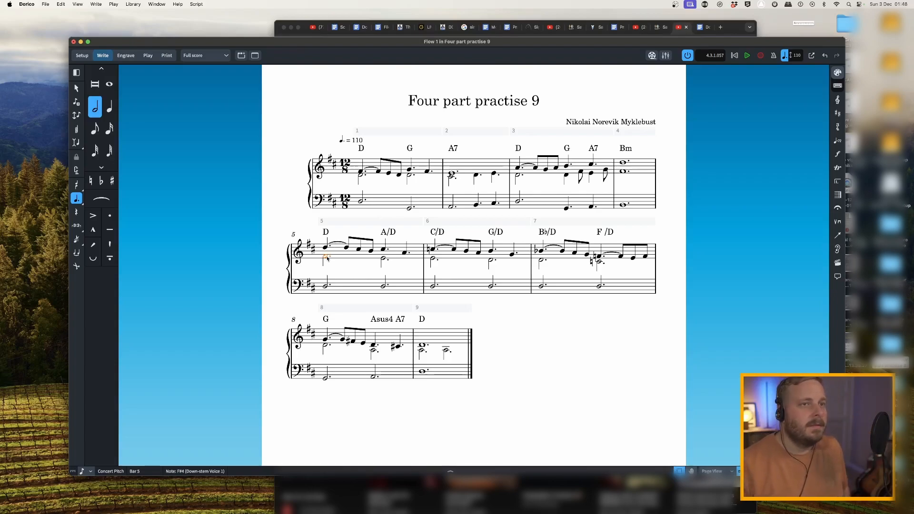
{"action": "left_click", "coordinate": [384, 259]}
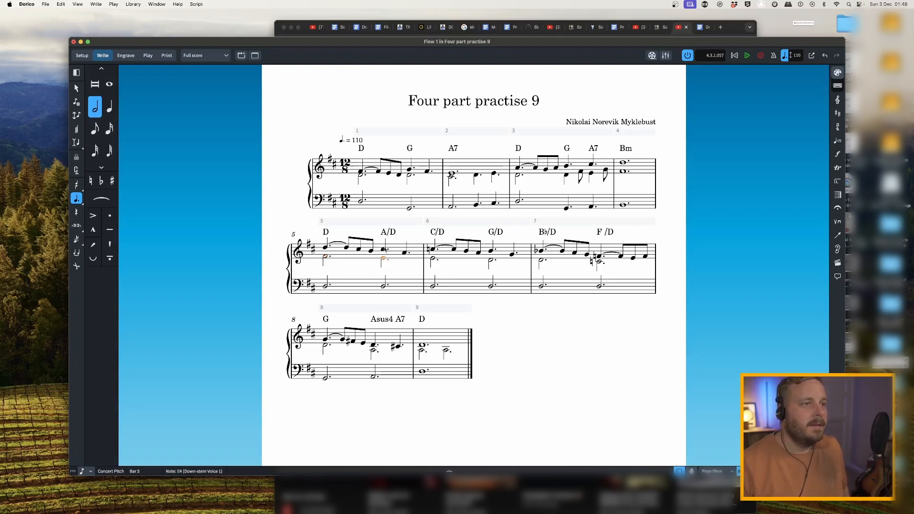
{"action": "key", "text": "super+Down"}
{"action": "left_click", "coordinate": [383, 260]}
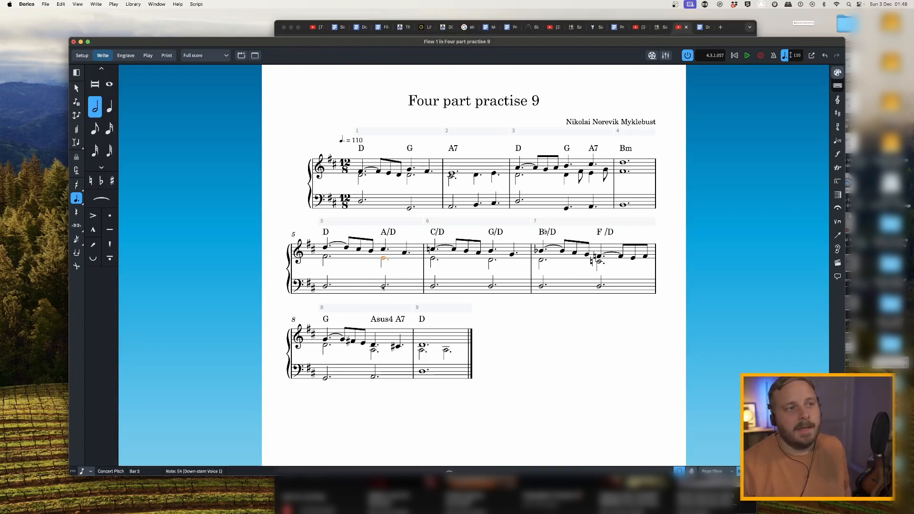
{"action": "left_click", "coordinate": [384, 249]}
{"action": "left_click", "coordinate": [384, 259]}
{"action": "left_click", "coordinate": [433, 250]}
{"action": "left_click", "coordinate": [433, 259]}
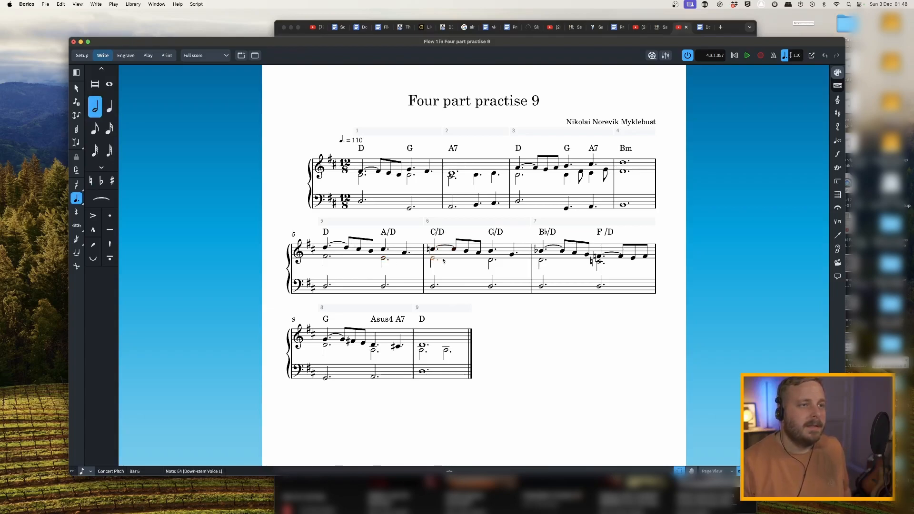
Step: Compare the alto notes with the melody in bars 6 and 7, continuing to the G chord in bar 8
{"action": "key", "text": "shift+Right"}
{"action": "left_click", "coordinate": [538, 250]}
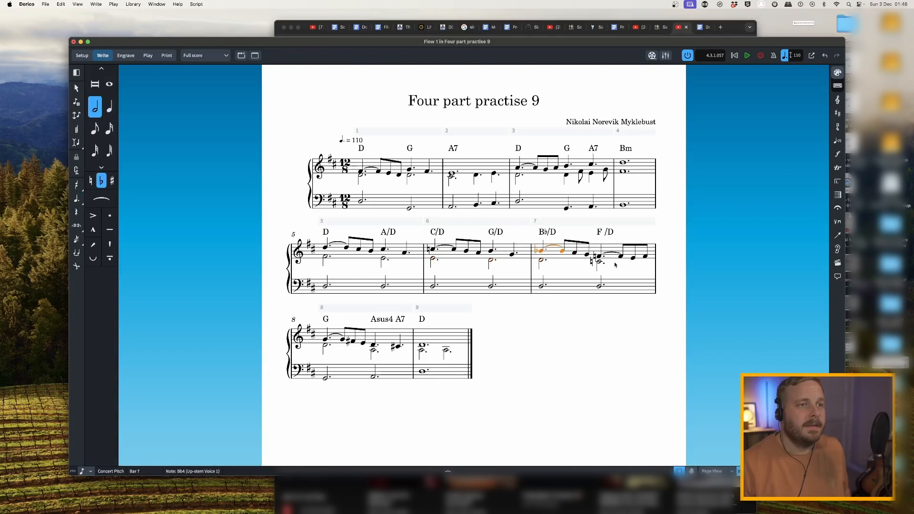
{"action": "left_click", "coordinate": [600, 261]}
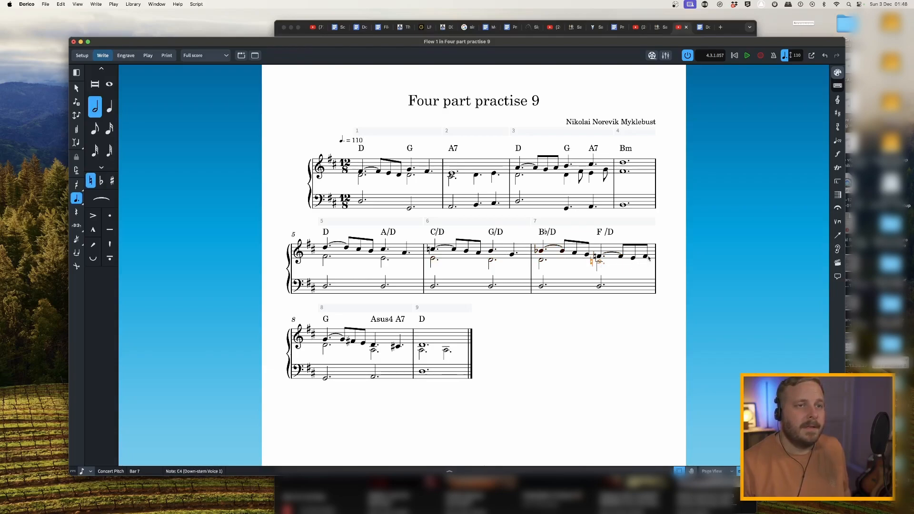
{"action": "key", "text": "Right"}
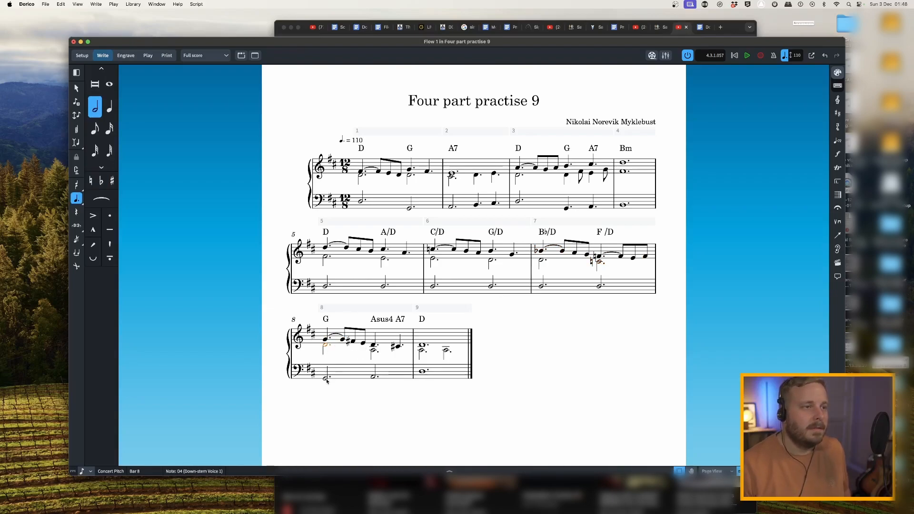
{"action": "left_click", "coordinate": [325, 346]}
{"action": "left_click", "coordinate": [598, 263]}
Step: Check the melody, alto and bass notes against each other in bar 8, from the G chord through Asus4 and A7
{"action": "left_click", "coordinate": [362, 343]}
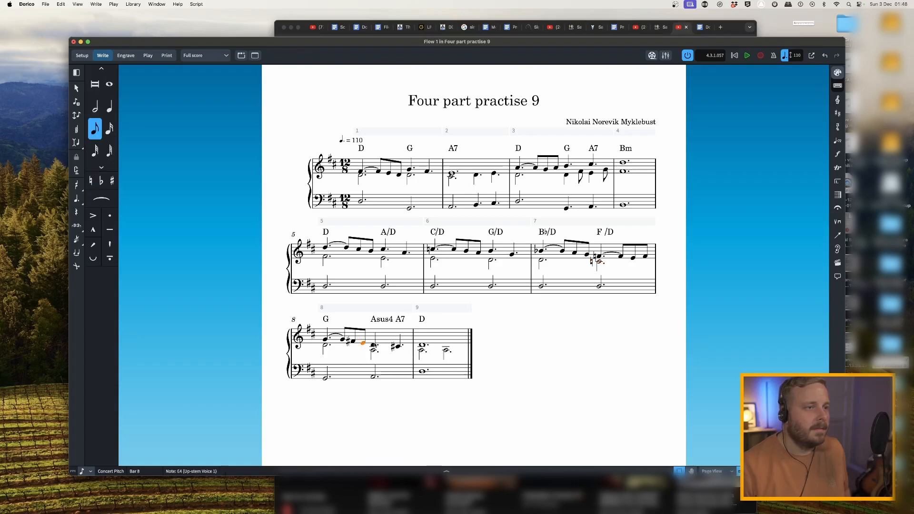
{"action": "left_click", "coordinate": [374, 351]}
{"action": "left_click", "coordinate": [375, 376]}
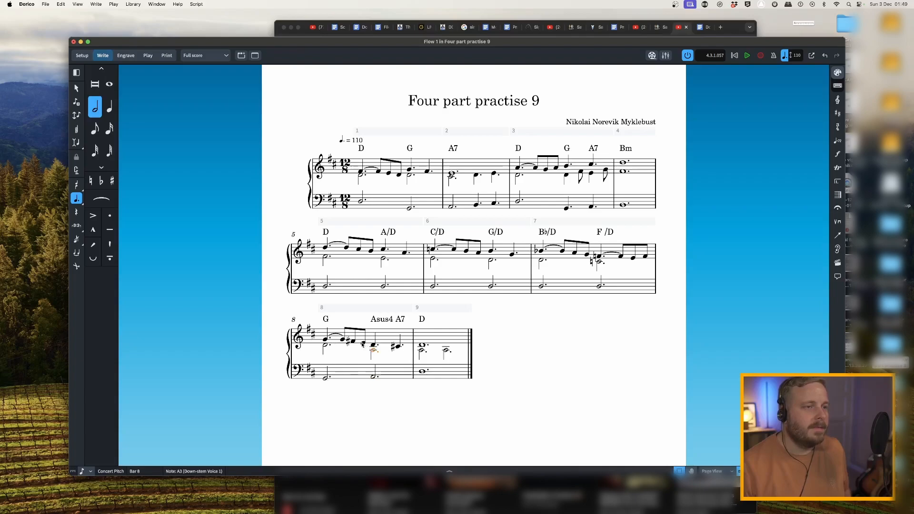
{"action": "left_click", "coordinate": [363, 344]}
{"action": "left_click", "coordinate": [325, 345]}
{"action": "left_click", "coordinate": [364, 343]}
{"action": "left_click", "coordinate": [374, 345]}
{"action": "left_click", "coordinate": [375, 351]}
{"action": "left_click", "coordinate": [397, 347]}
Step: Lengthen the alto A3 in bar 9 to a dotted whole note so it fills the bar
{"action": "left_click", "coordinate": [422, 350]}
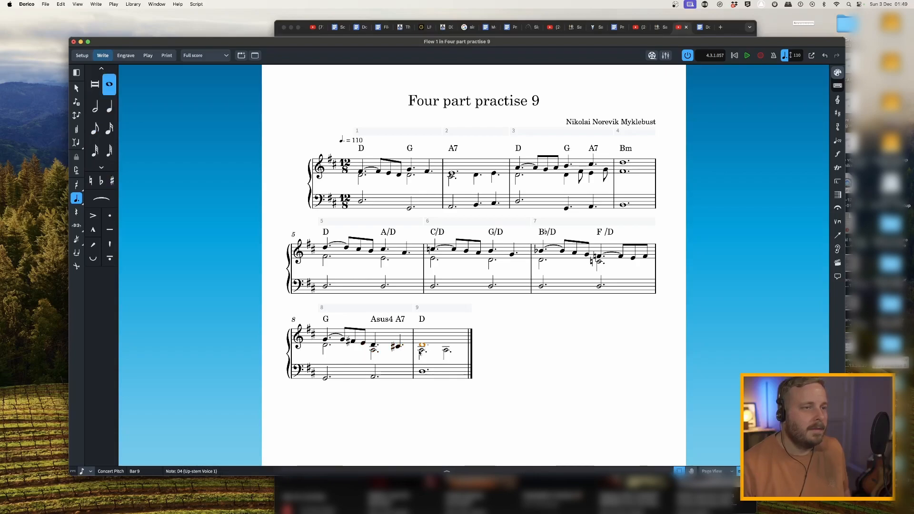
{"action": "left_click", "coordinate": [422, 372]}
{"action": "left_click", "coordinate": [422, 351]}
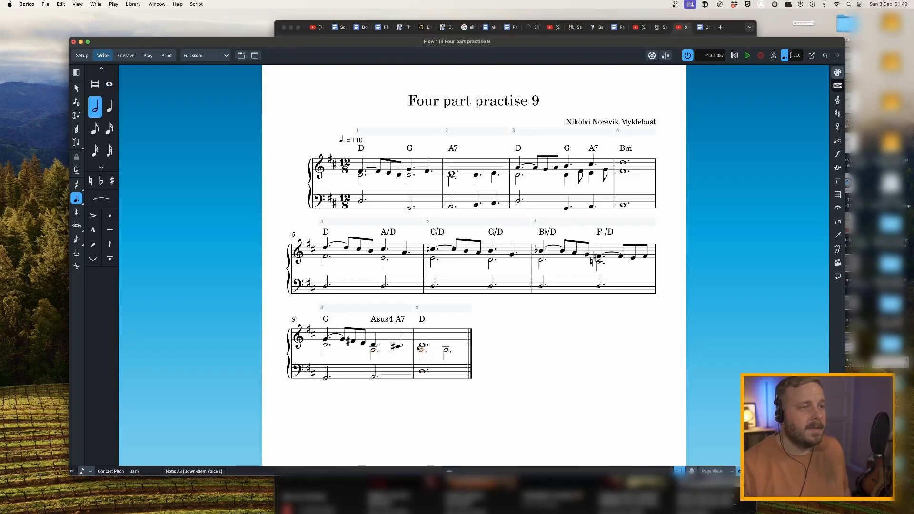
{"action": "key", "text": "7"}
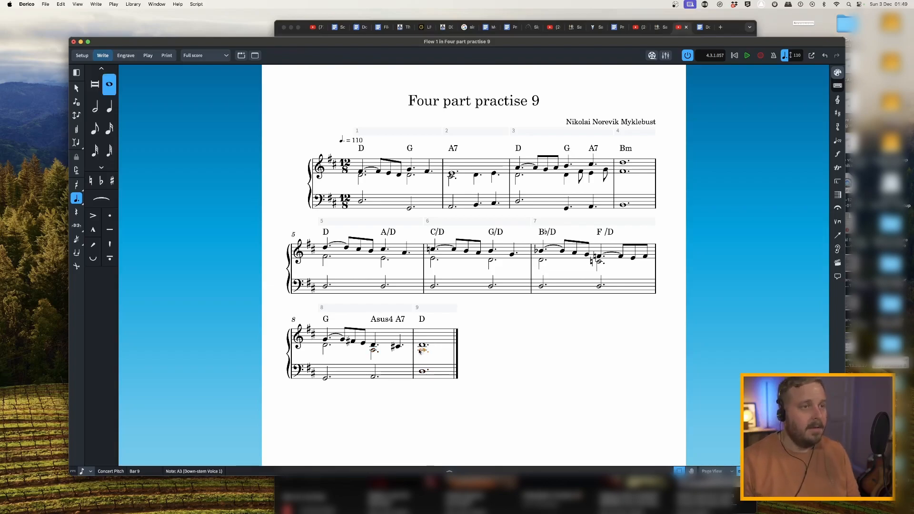
{"action": "left_click", "coordinate": [476, 341]}
Step: Play back the score from the start of bar 1 into bar 4
{"action": "left_click", "coordinate": [363, 173]}
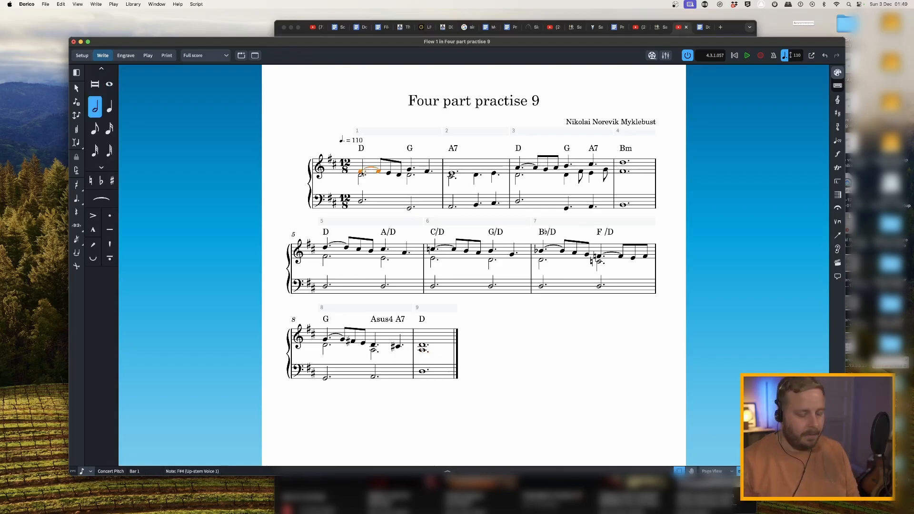
{"action": "key", "text": "p"}
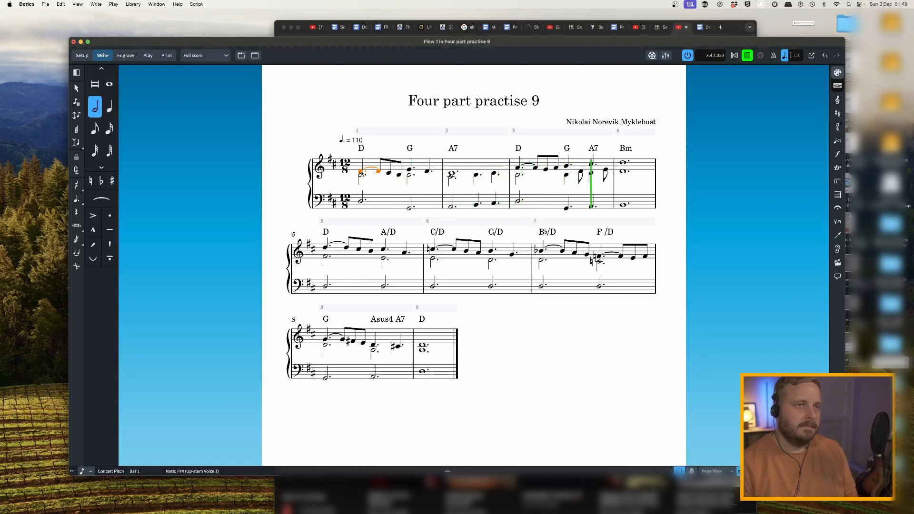
{"action": "key", "text": "space"}
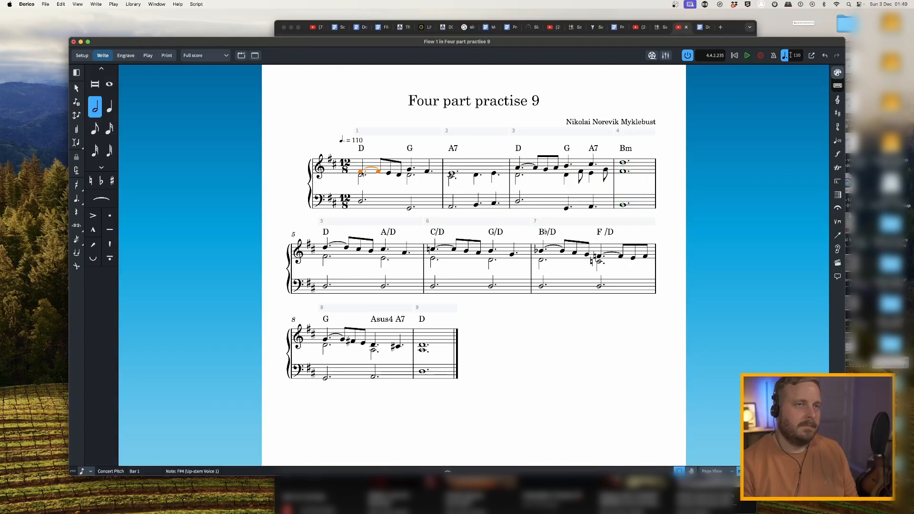
Step: Rewrite the alto under the G and A7 chords in bar 3 as dotted eighth notes D4, F#4, E4 and G4
{"action": "left_click", "coordinate": [567, 177]}
{"action": "key", "text": "4"}
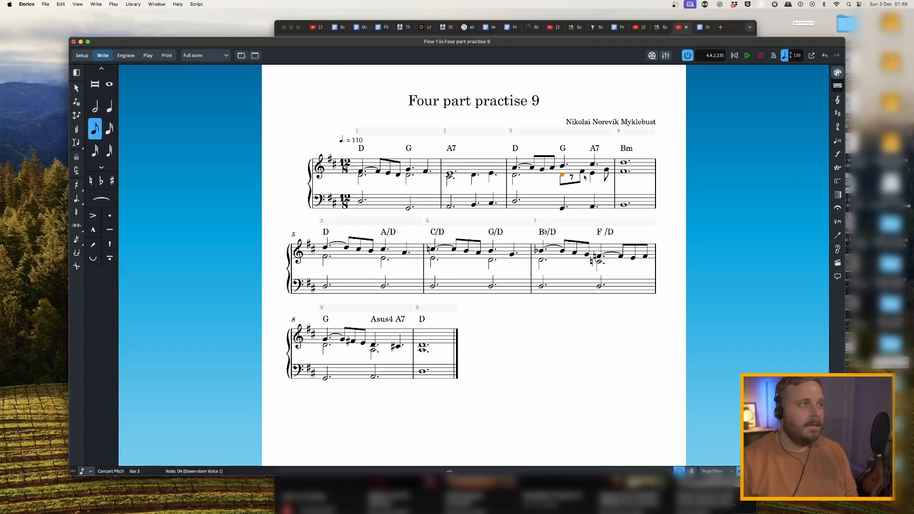
{"action": "key", "text": "period"}
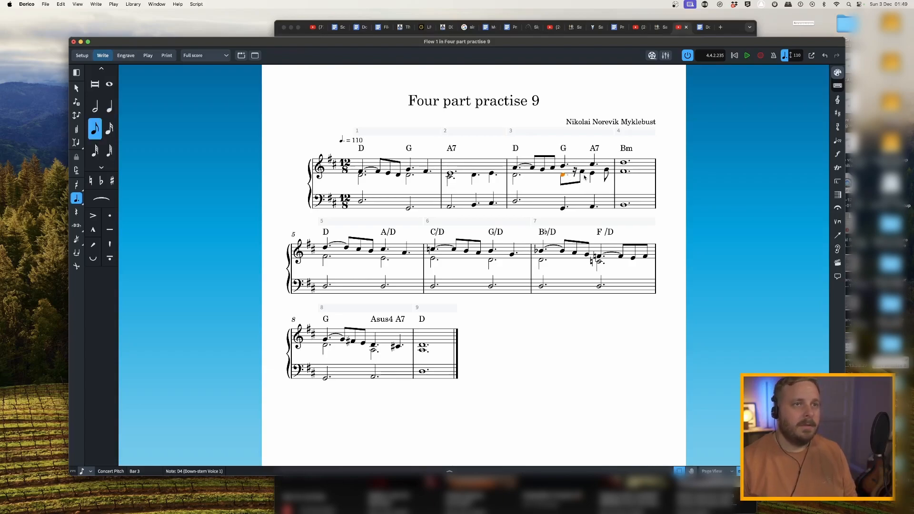
{"action": "key", "text": "Return"}
{"action": "key", "text": "d"}
{"action": "key", "text": "f"}
{"action": "key", "text": "e"}
{"action": "key", "text": "g"}
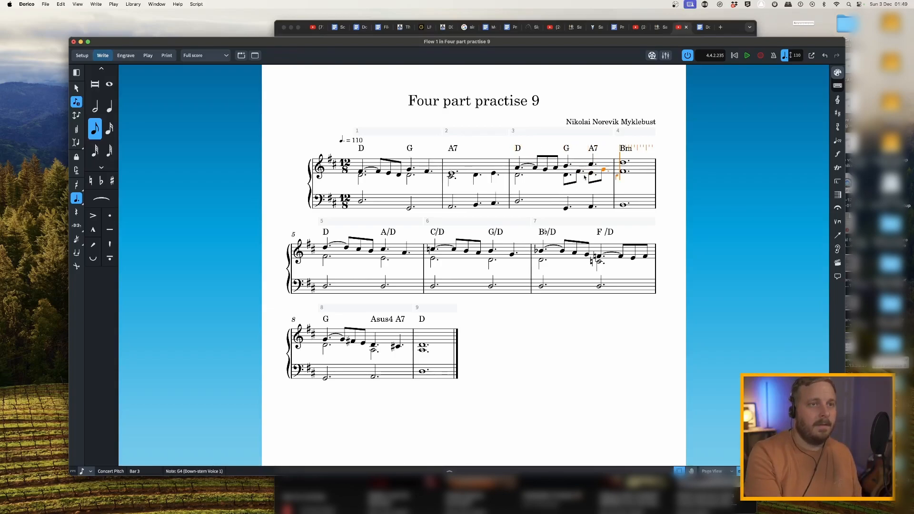
{"action": "key", "text": "Escape"}
Step: Play back the score from the start of bar 3 to the end and clear the selection
{"action": "left_click", "coordinate": [518, 169]}
{"action": "key", "text": "p"}
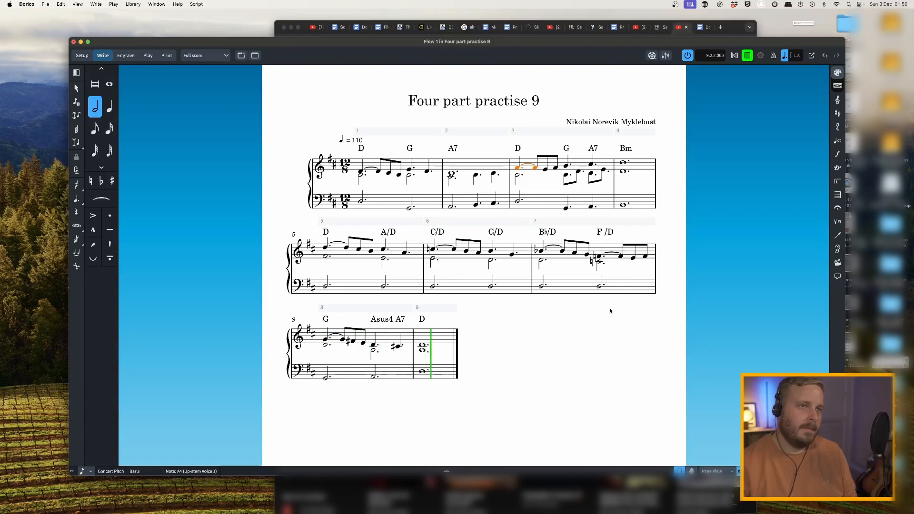
{"action": "left_click", "coordinate": [564, 365]}
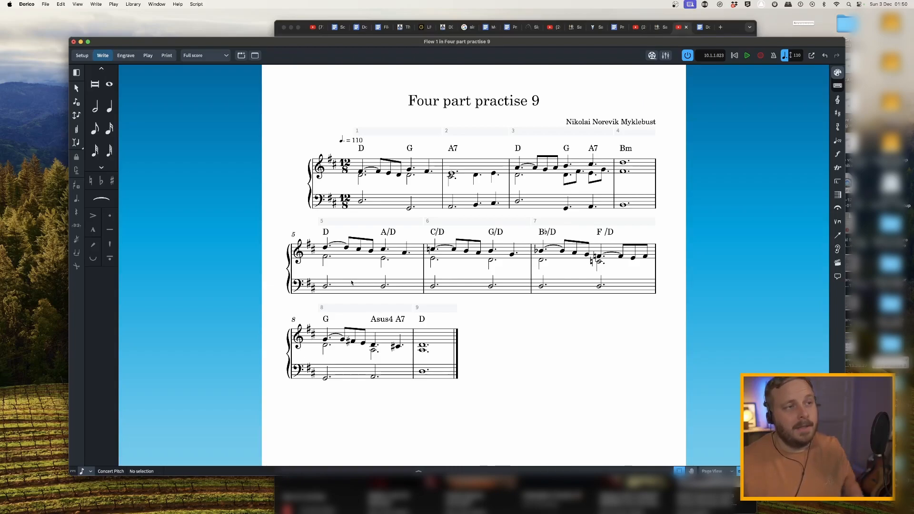
Step: Add an up-stem tenor voice on the bass staff, with four dotted-half G3s in bars 1 and 2 and F#3 starting bar 3
{"action": "scroll", "coordinate": [401, 275], "scroll_direction": "up", "scroll_amount": 1}
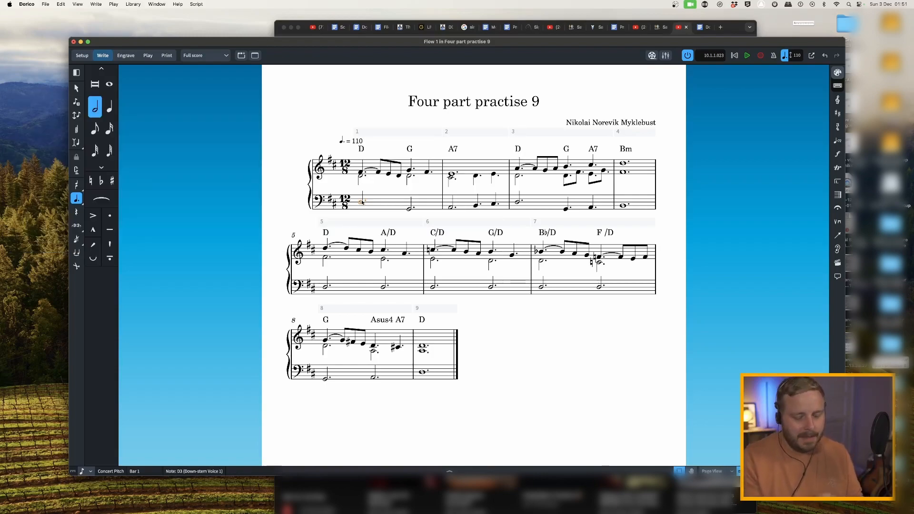
{"action": "key", "text": "shift+n"}
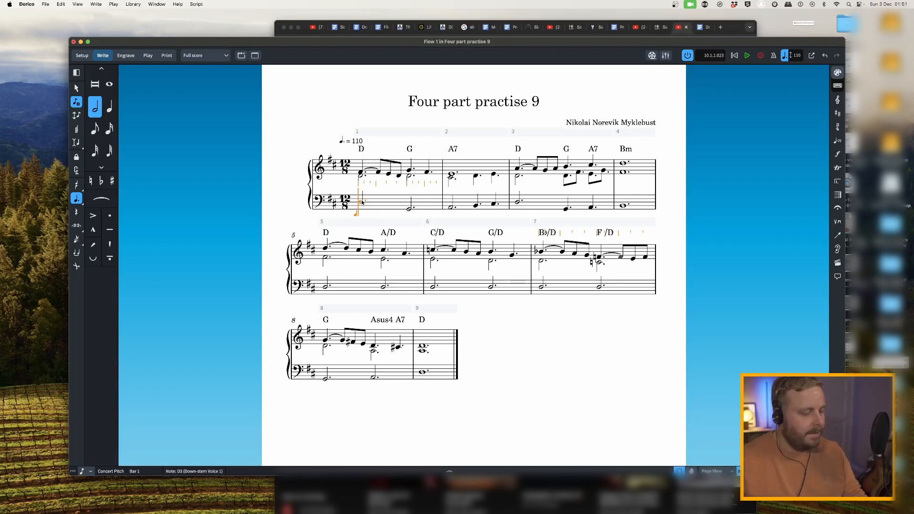
{"action": "key", "text": "g"}
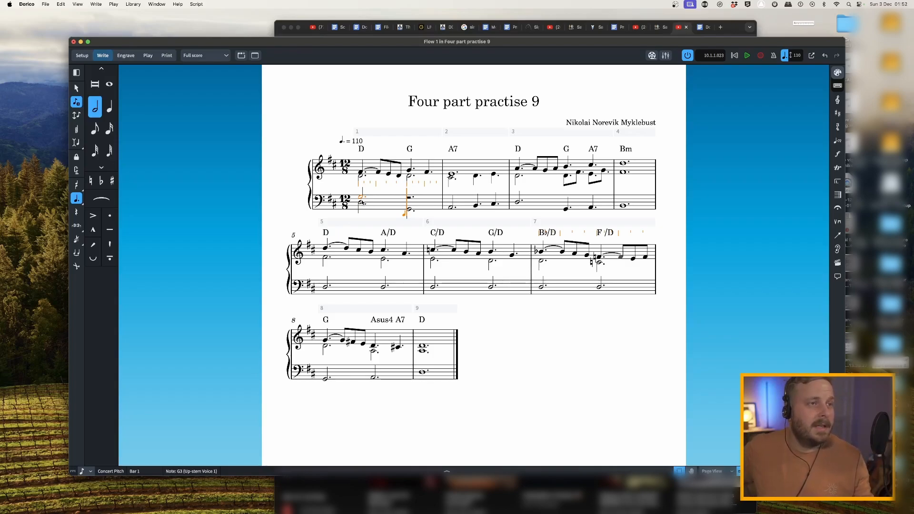
{"action": "key", "text": "g"}
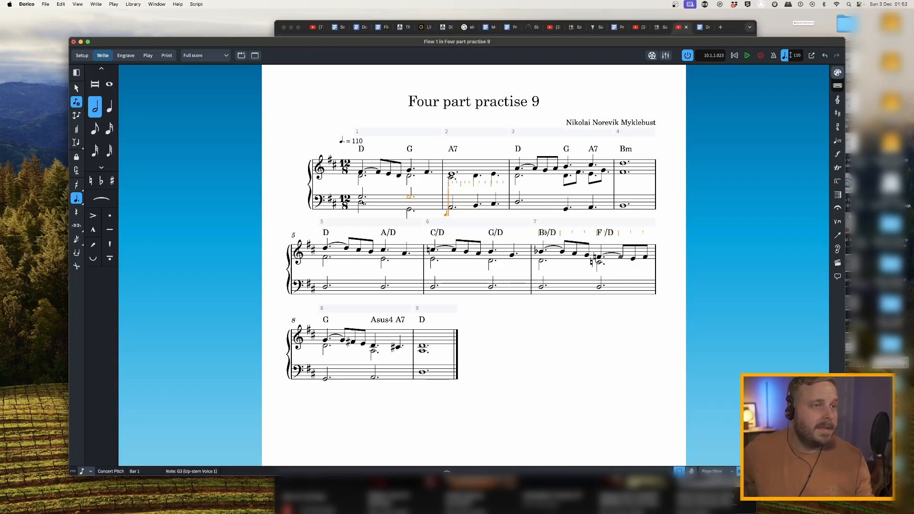
{"action": "key", "text": "g"}
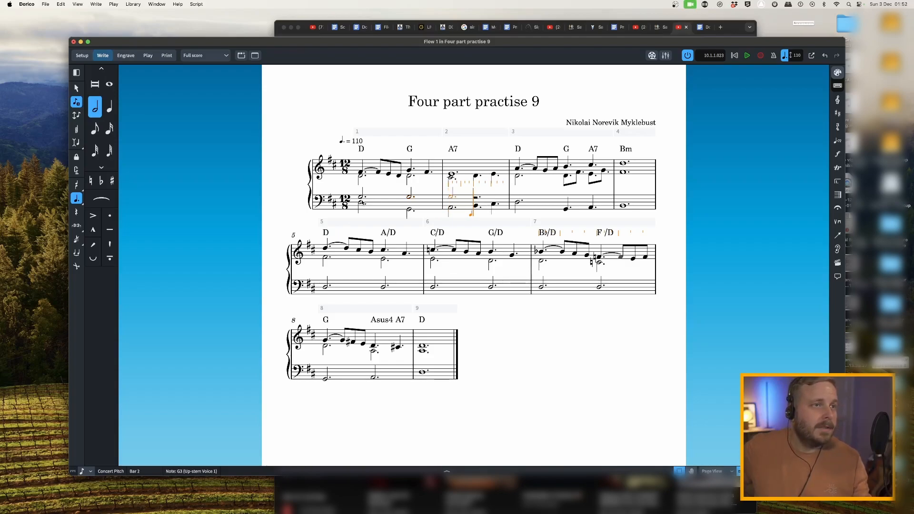
{"action": "key", "text": "g"}
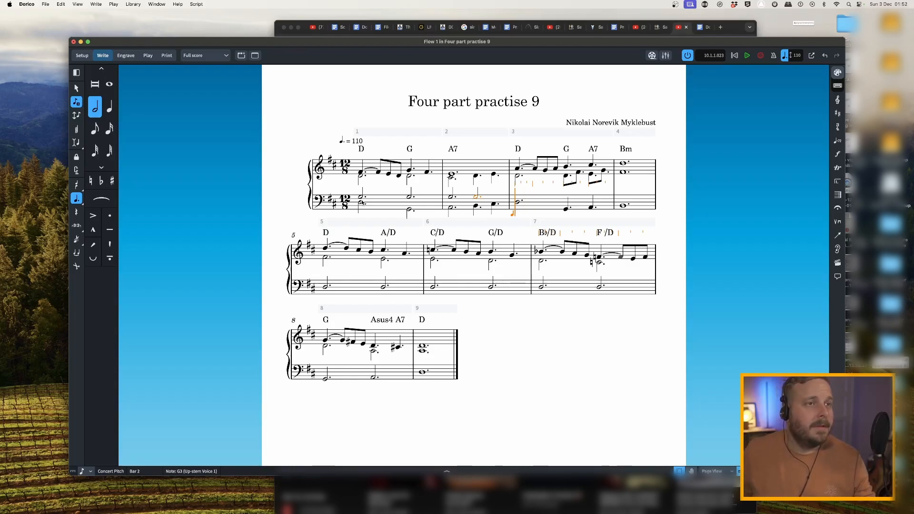
{"action": "key", "text": "f"}
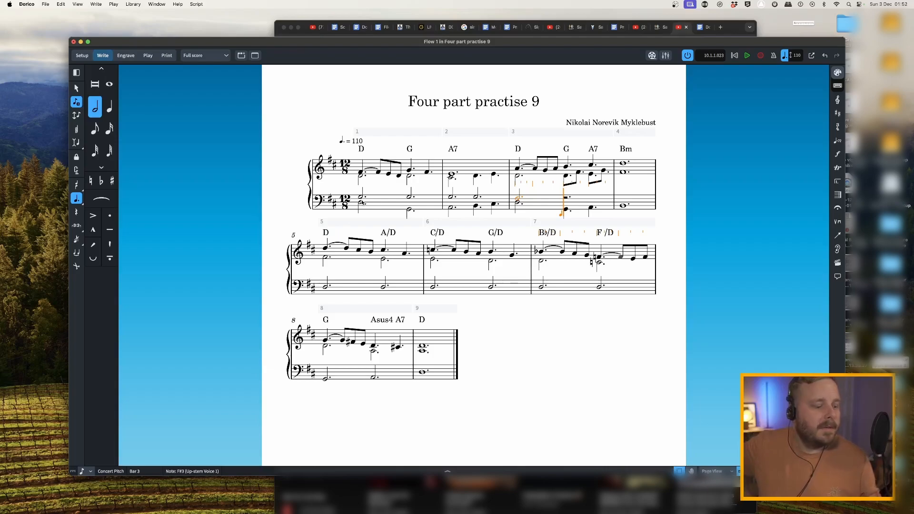
{"action": "key", "text": "g"}
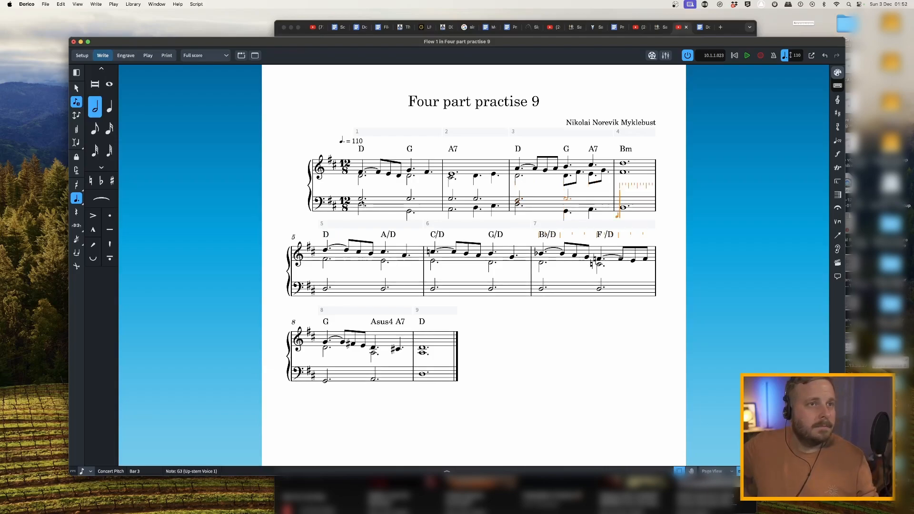
{"action": "key", "text": "g"}
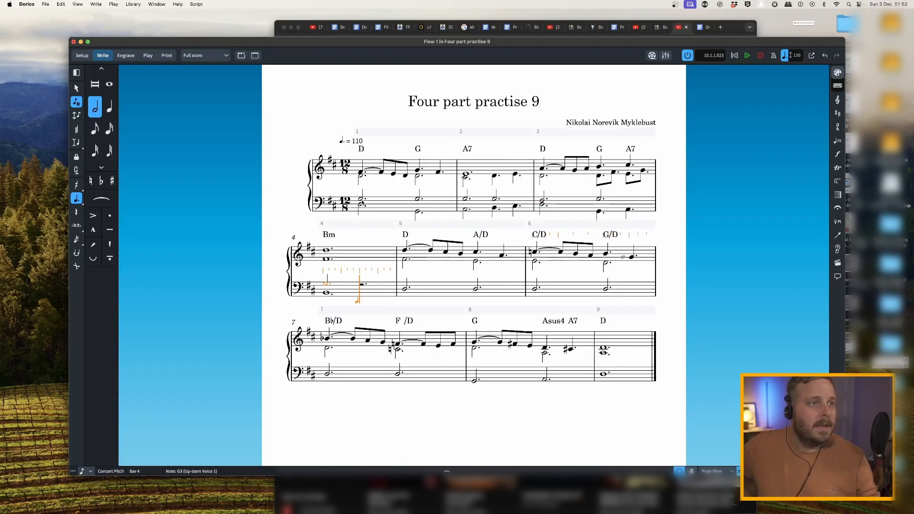
{"action": "key", "text": "super+z"}
{"action": "key", "text": "super+z"}
Step: Enter tenor G3 dotted quarters under the G and A7 chords in bar 3, followed by two dotted-half F#3s in bar 4
{"action": "key", "text": "6"}
{"action": "key", "text": "period"}
{"action": "key", "text": "g"}
{"action": "key", "text": "g"}
{"action": "key", "text": "7"}
{"action": "key", "text": "f"}
{"action": "key", "text": "f"}
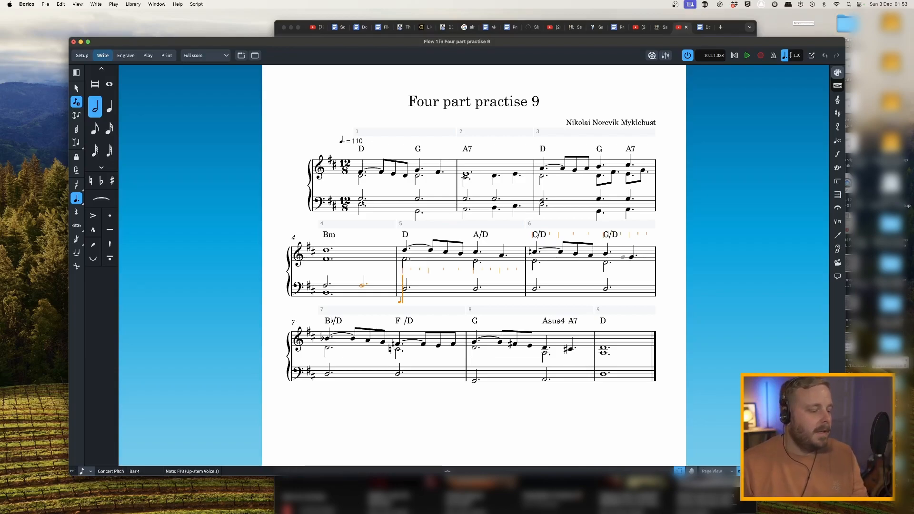
Step: Continue the tenor in dotted half notes with two A3s in bar 5 and two G3s in bar 6
{"action": "key", "text": "a"}
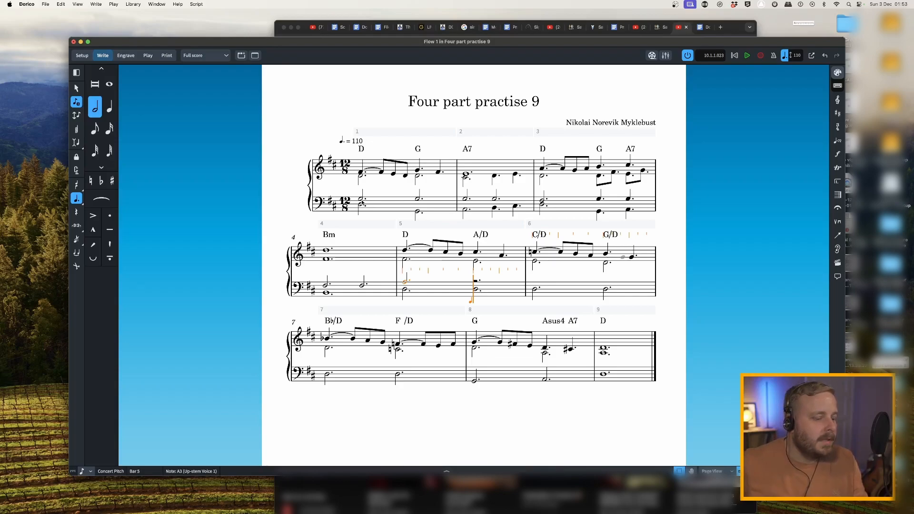
{"action": "key", "text": "a"}
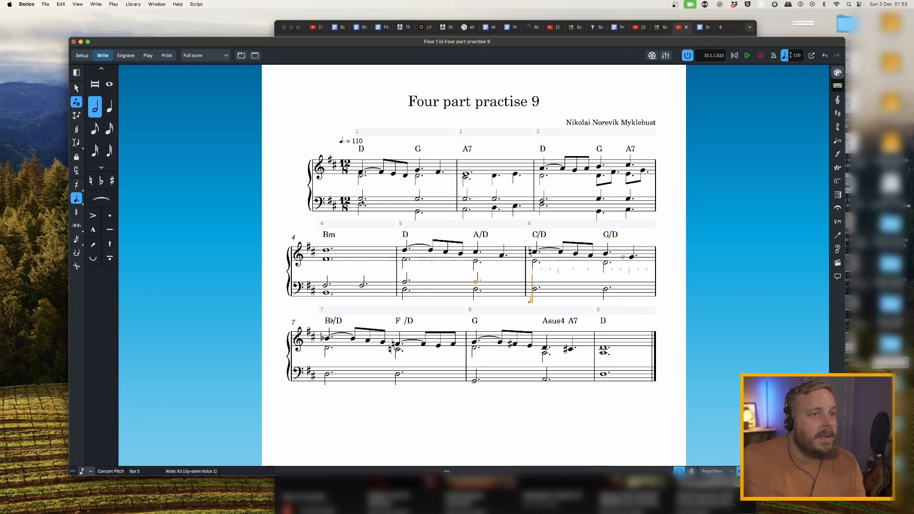
{"action": "key", "text": "g"}
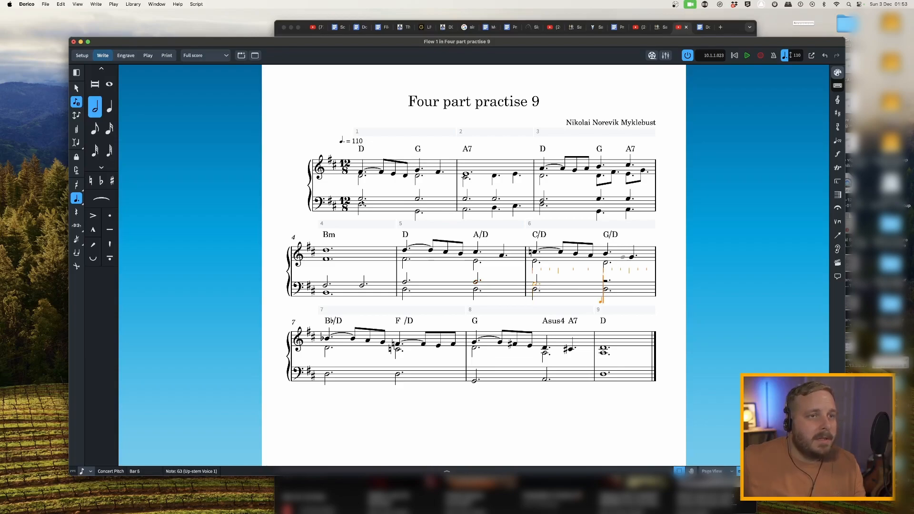
{"action": "key", "text": "g"}
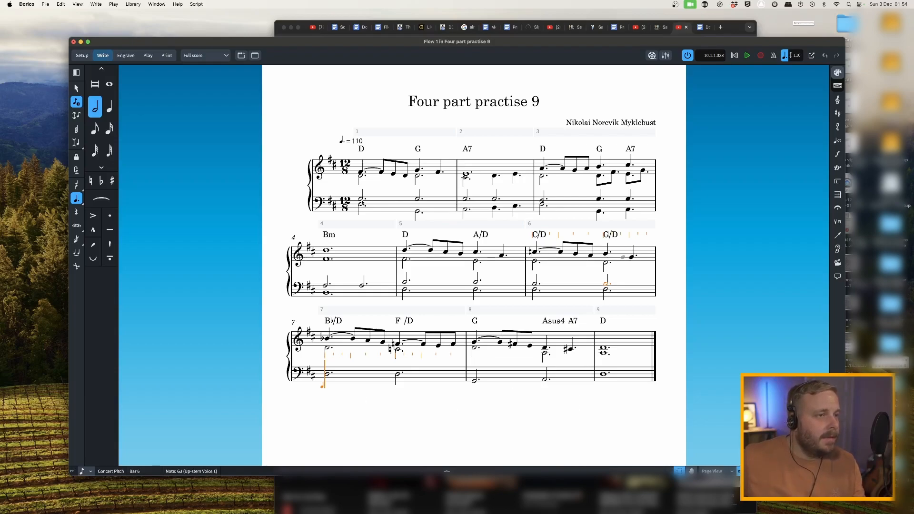
Step: Enter dotted-half tenor notes F natural 3 and A3 in bar 7, and B3 and E3 in bar 8
{"action": "key", "text": "f"}
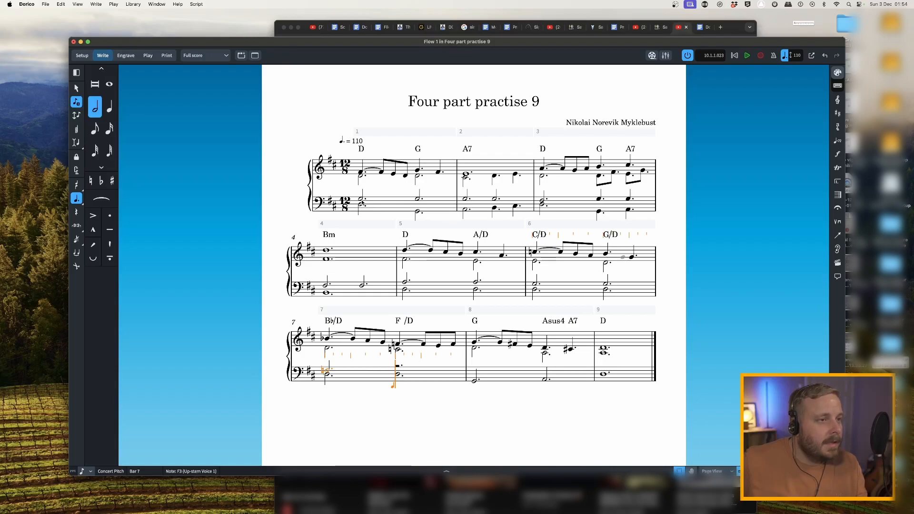
{"action": "key", "text": "a"}
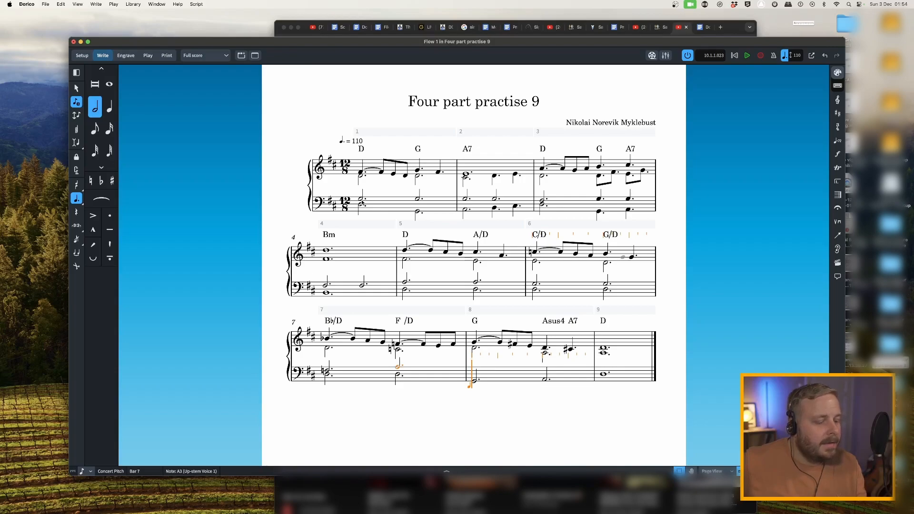
{"action": "key", "text": "b"}
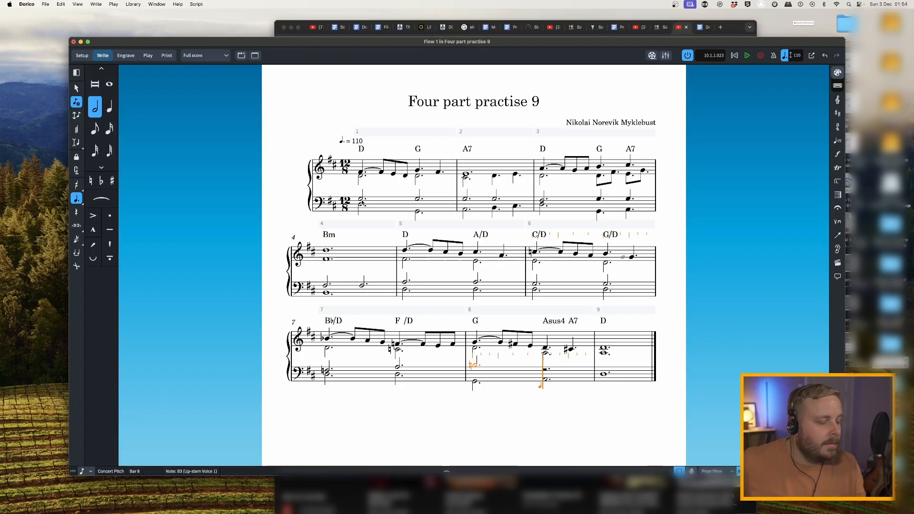
{"action": "key", "text": "e"}
{"action": "key", "text": "f"}
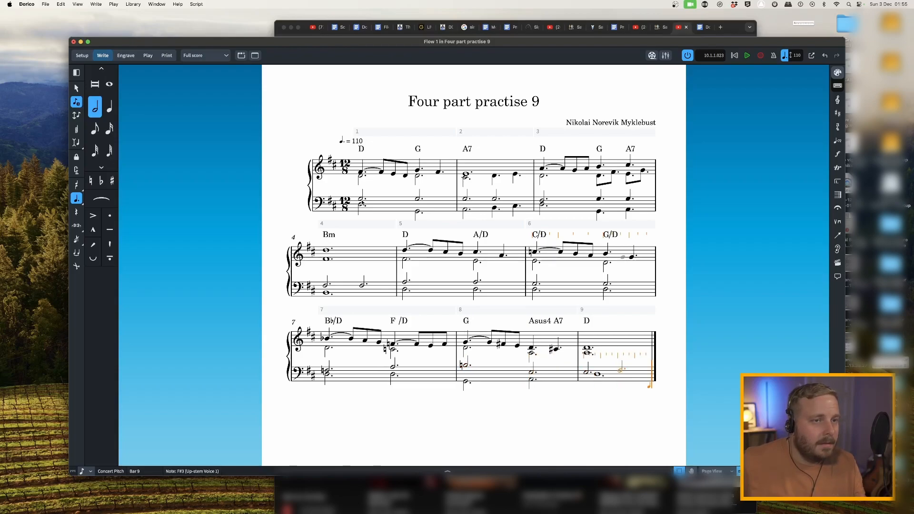
{"action": "key", "text": "super+z"}
{"action": "key", "text": "super+z"}
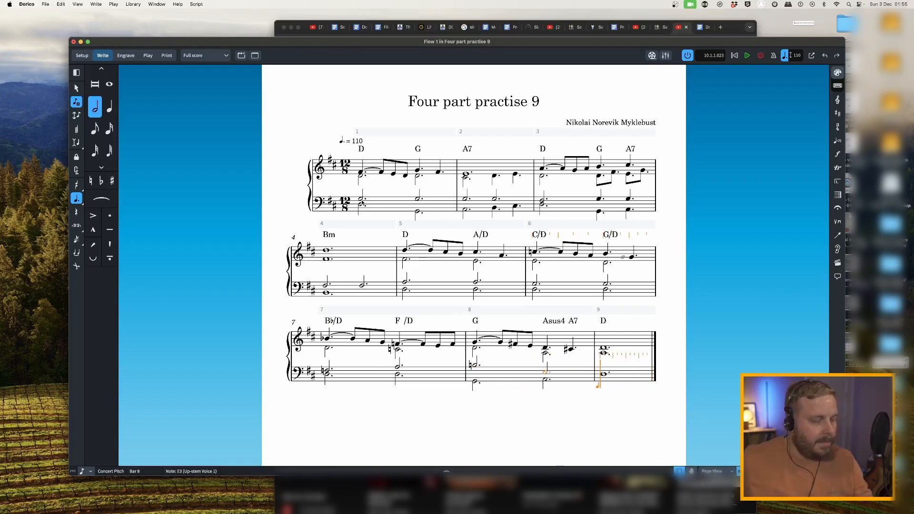
Step: Shorten the tenor E3 in bar 8 to a dotted quarter and follow it with a dotted-quarter G3
{"action": "key", "text": "f"}
{"action": "key", "text": "super+z"}
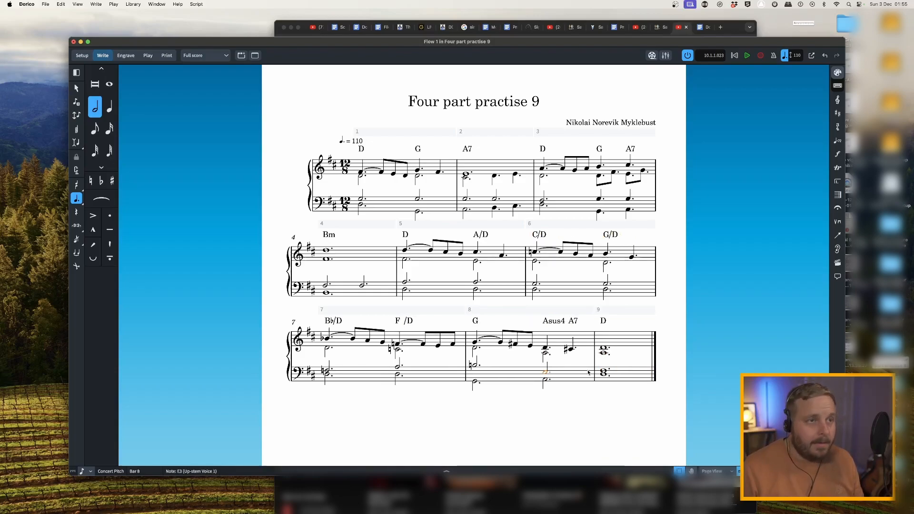
{"action": "key", "text": "6"}
{"action": "key", "text": "g"}
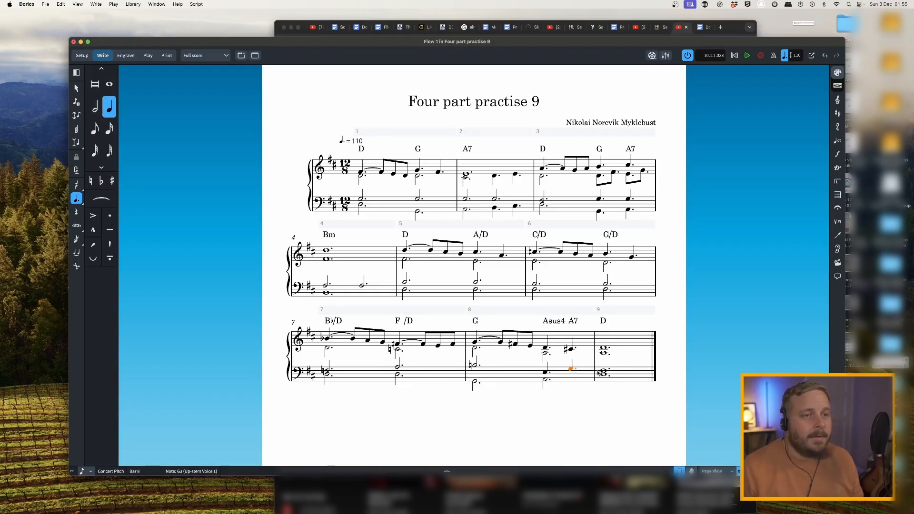
{"action": "left_click", "coordinate": [570, 350]}
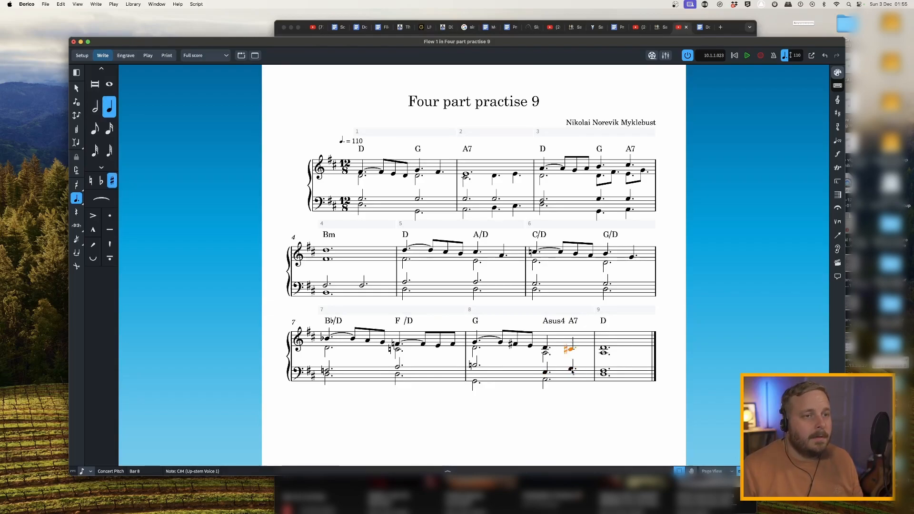
{"action": "left_click", "coordinate": [604, 348]}
{"action": "left_click", "coordinate": [608, 378]}
{"action": "key", "text": "Escape"}
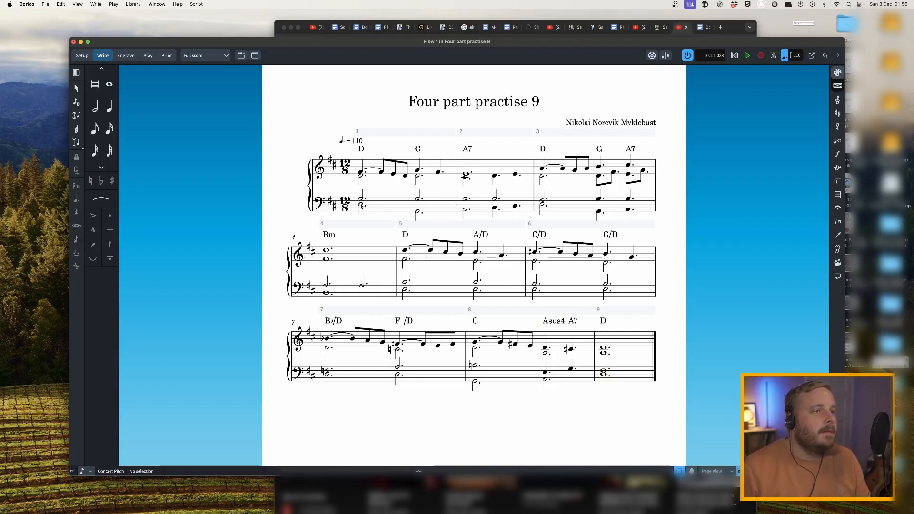
Step: Raise the first tenor note of bar 1, under the D chord, to A3
{"action": "left_click", "coordinate": [362, 199]}
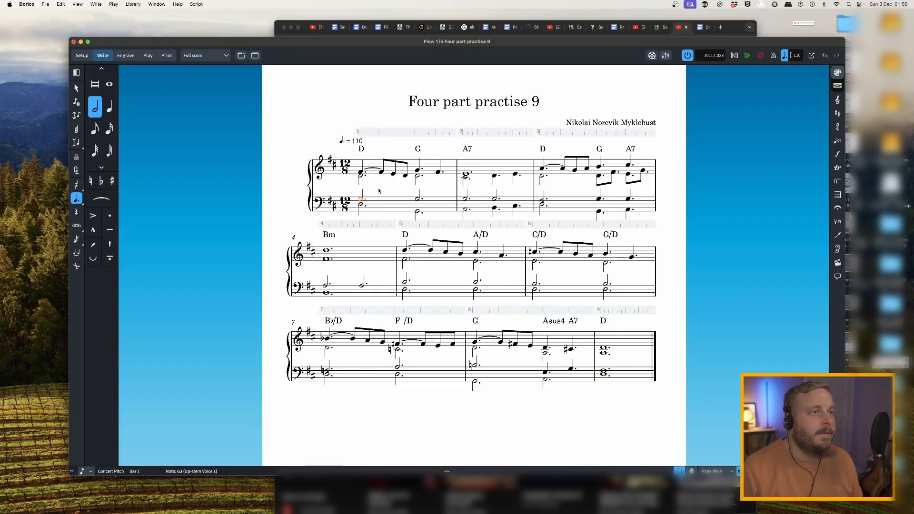
{"action": "key", "text": "alt+Up"}
{"action": "key", "text": "Right"}
{"action": "left_click", "coordinate": [360, 203]}
{"action": "left_click", "coordinate": [417, 211]}
{"action": "left_click", "coordinate": [417, 199]}
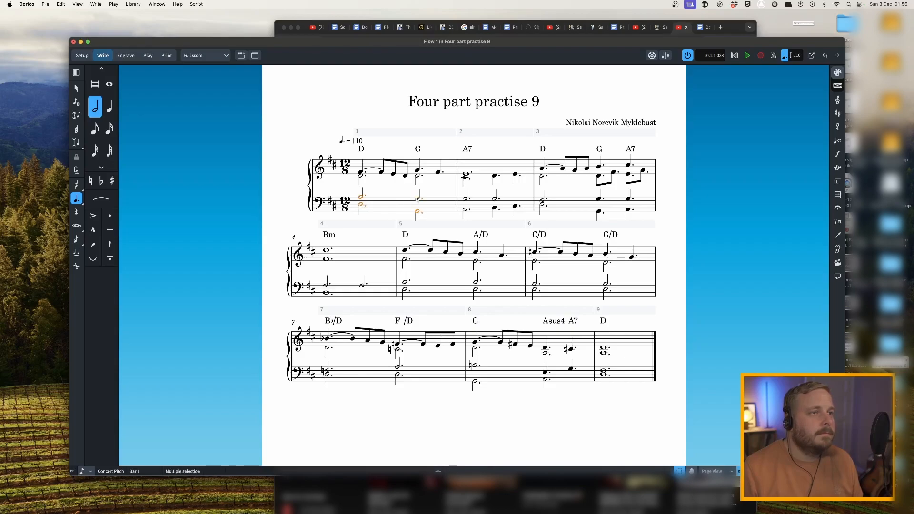
Step: Lower the alto note under the G chord in bar 1 to B3
{"action": "left_click", "coordinate": [418, 170]}
{"action": "left_click", "coordinate": [417, 176]}
{"action": "left_click", "coordinate": [418, 211]}
{"action": "left_click", "coordinate": [418, 198]}
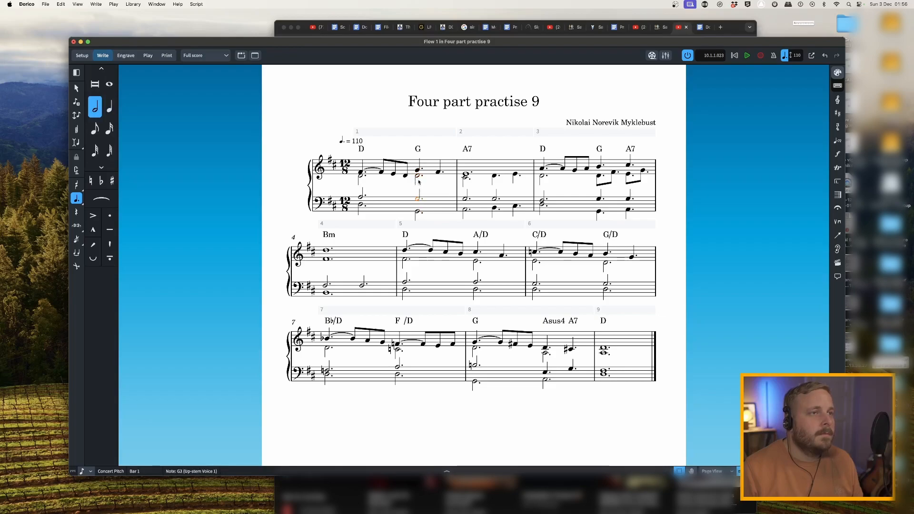
{"action": "left_click", "coordinate": [417, 175]}
{"action": "key", "text": "alt+Down"}
{"action": "key", "text": "alt+Down"}
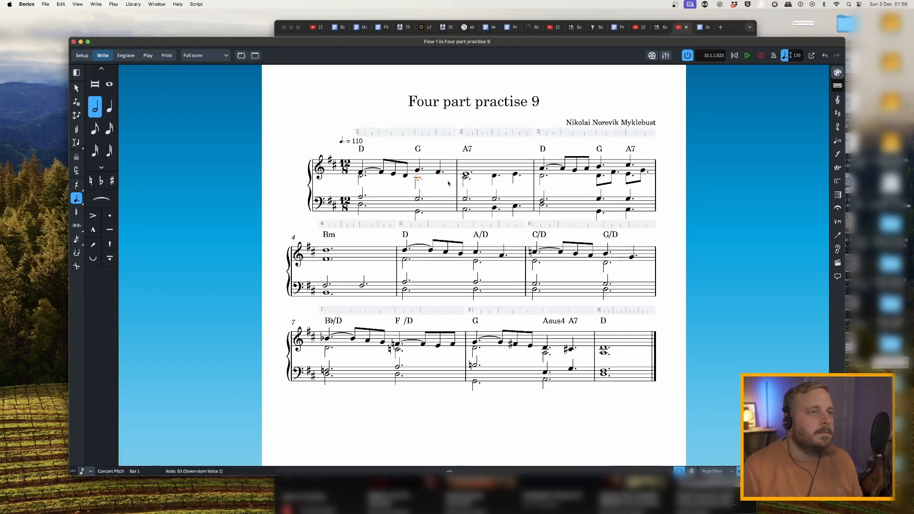
Step: Examine how the alto, tenor and bass move from bar 1's G chord through the A7 in bar 2
{"action": "left_click_drag", "start_coordinate": [353, 167], "coordinate": [419, 179]}
{"action": "left_click", "coordinate": [417, 180]}
{"action": "left_click", "coordinate": [419, 199]}
{"action": "left_click", "coordinate": [419, 181]}
{"action": "left_click", "coordinate": [418, 199]}
{"action": "left_click", "coordinate": [420, 181]}
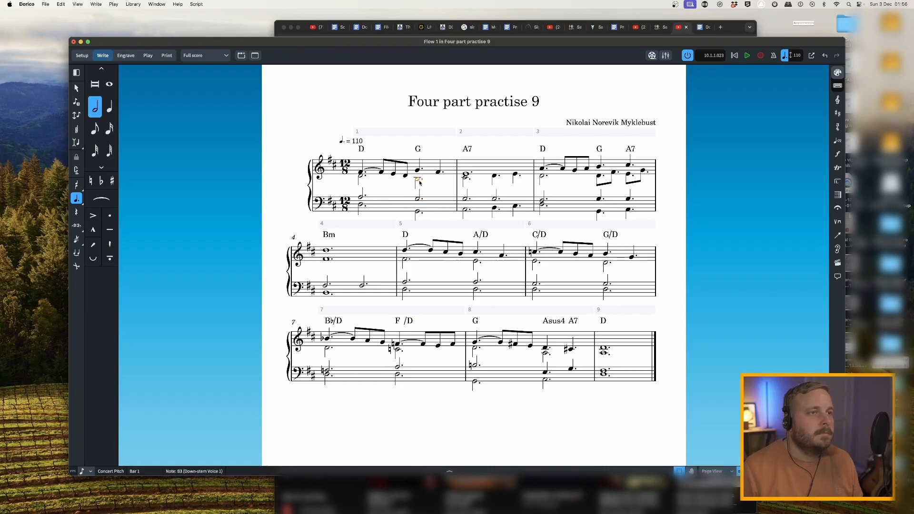
{"action": "left_click", "coordinate": [466, 175]}
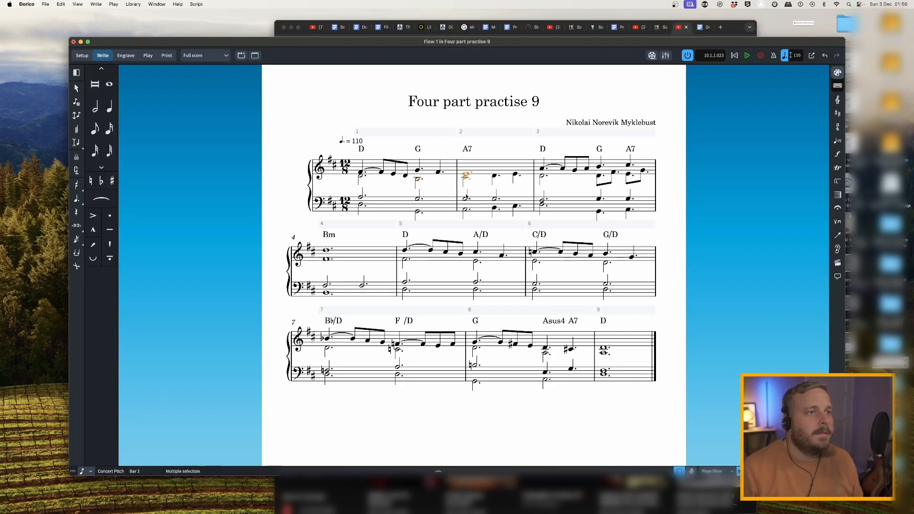
{"action": "left_click", "coordinate": [468, 198]}
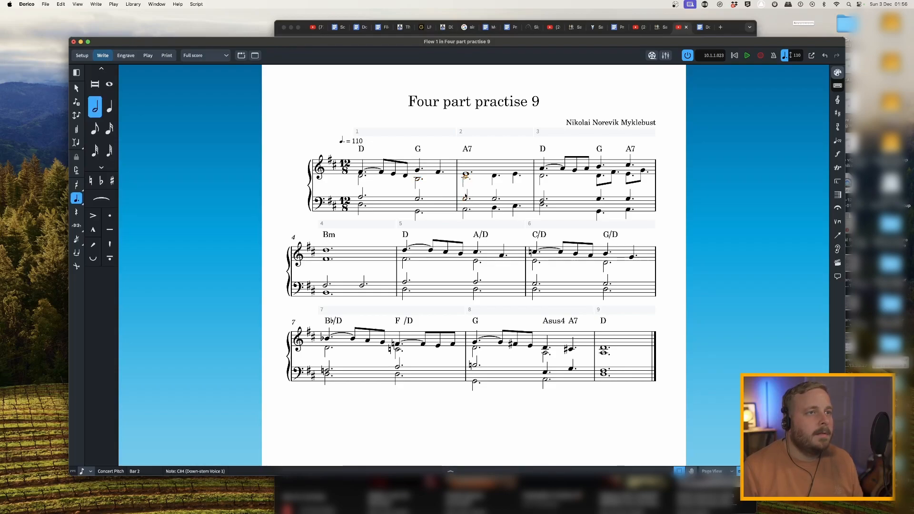
{"action": "left_click", "coordinate": [466, 209]}
{"action": "left_click", "coordinate": [467, 198]}
{"action": "left_click", "coordinate": [467, 177]}
{"action": "left_click", "coordinate": [466, 200]}
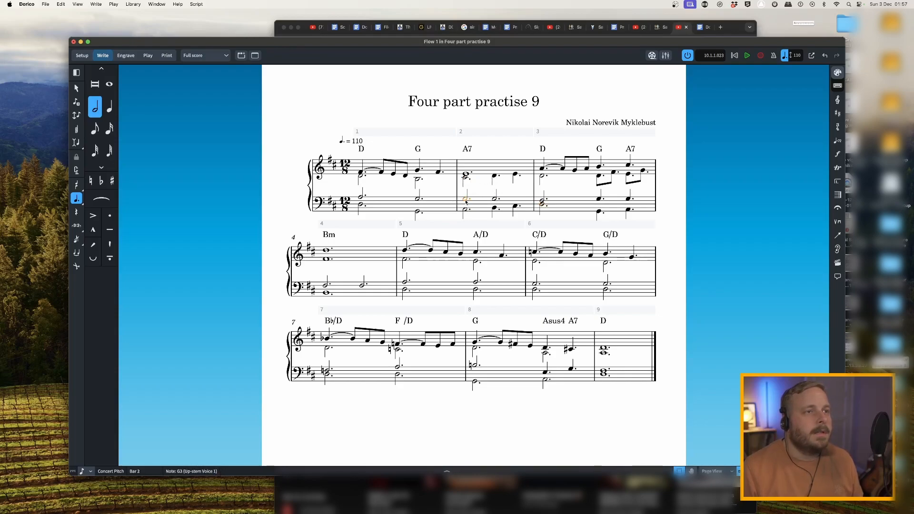
{"action": "left_click", "coordinate": [494, 198]}
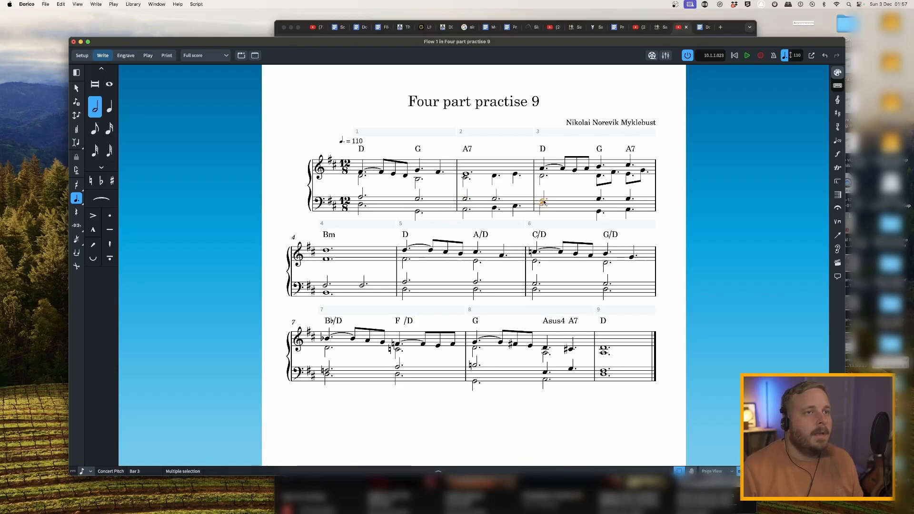
Step: Examine the spacing and voice leading of all four voices across the D, G and A7 chords in bar 3
{"action": "left_click", "coordinate": [542, 177]}
{"action": "left_click", "coordinate": [543, 203]}
{"action": "left_click", "coordinate": [543, 169]}
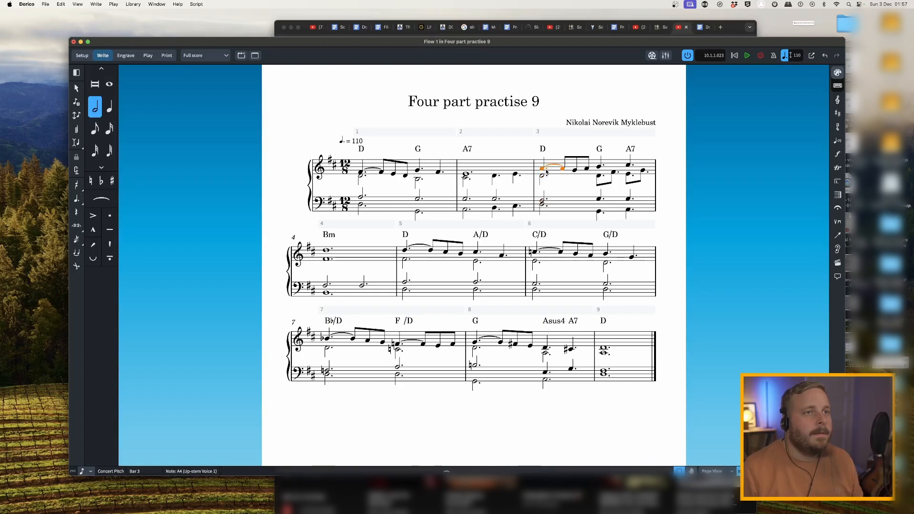
{"action": "left_click", "coordinate": [543, 202]}
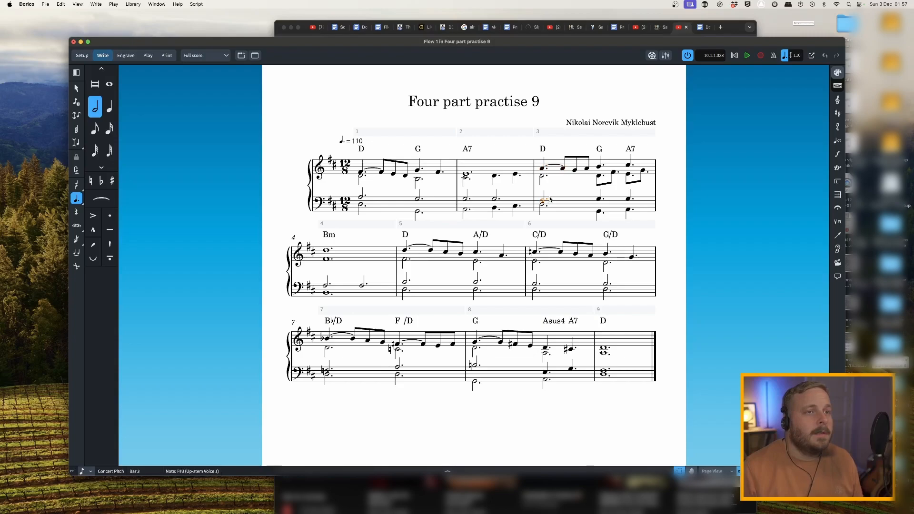
{"action": "left_click", "coordinate": [562, 169]}
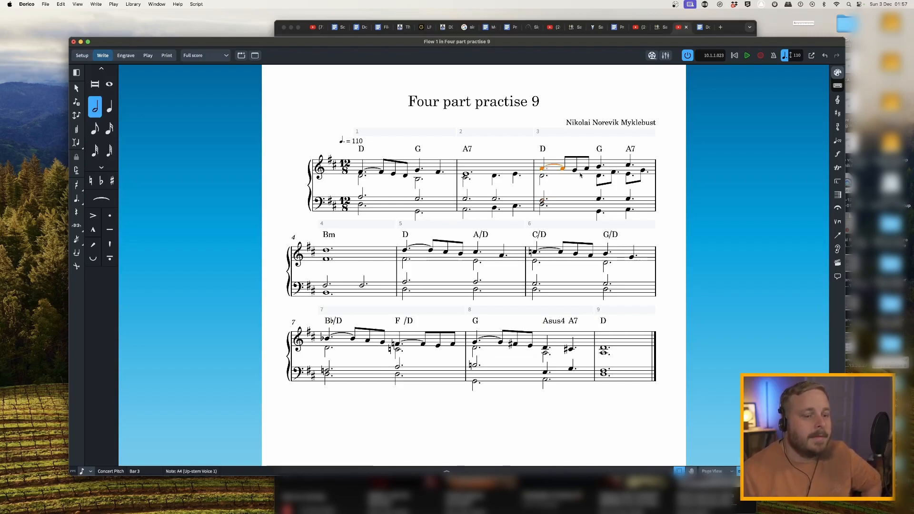
{"action": "left_click", "coordinate": [599, 211]}
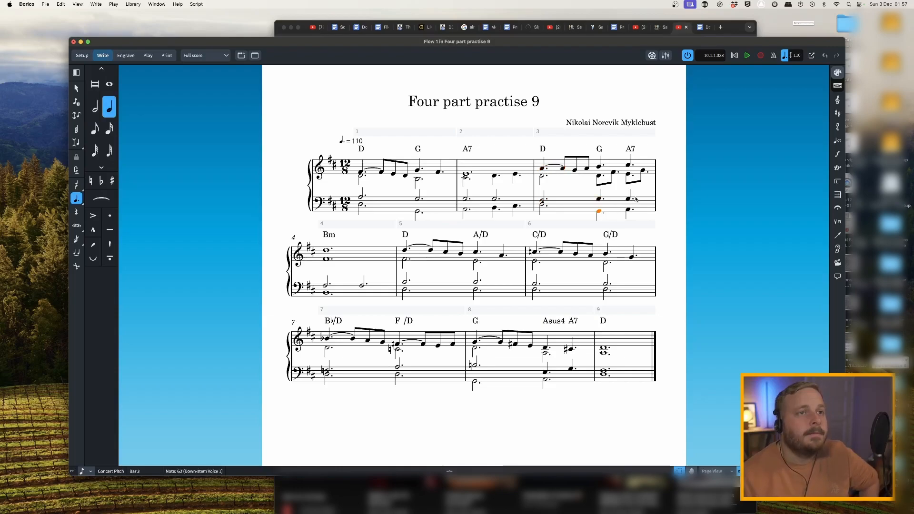
{"action": "left_click", "coordinate": [628, 210]}
{"action": "left_click", "coordinate": [542, 202]}
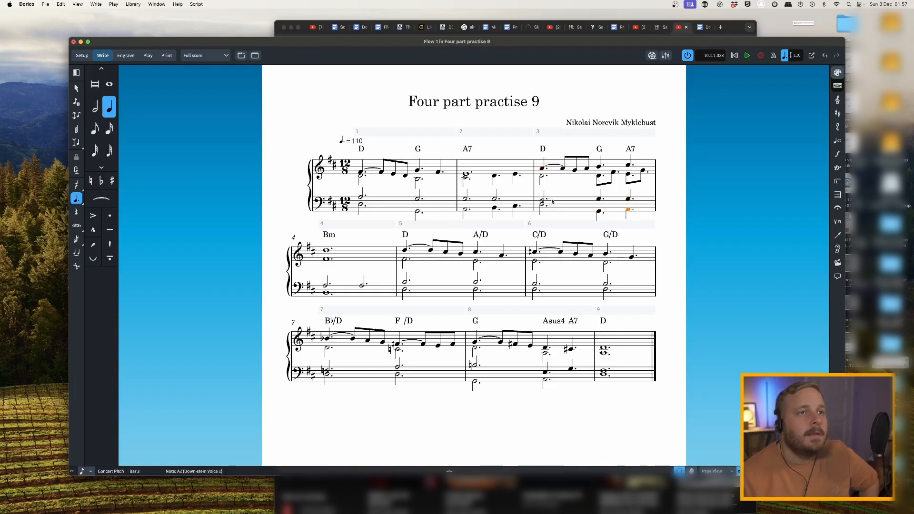
{"action": "left_click", "coordinate": [599, 211]}
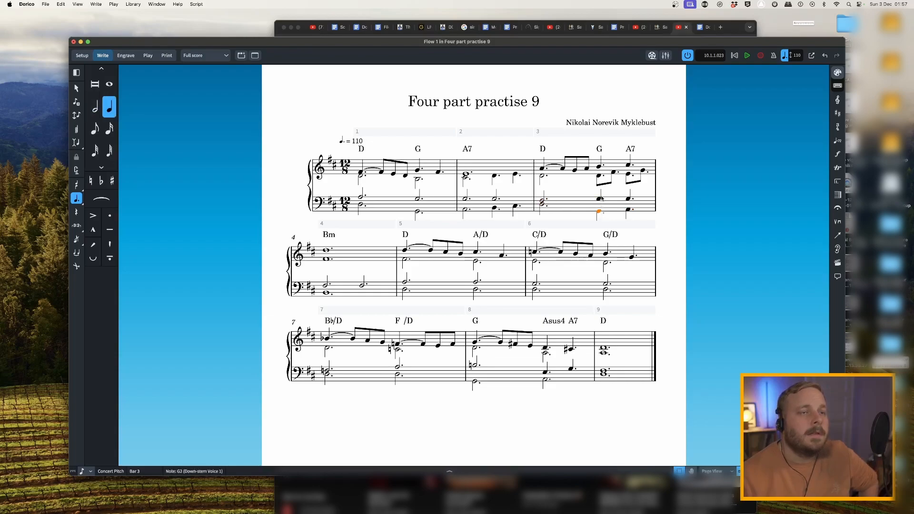
{"action": "left_click", "coordinate": [600, 199]}
{"action": "left_click", "coordinate": [599, 176]}
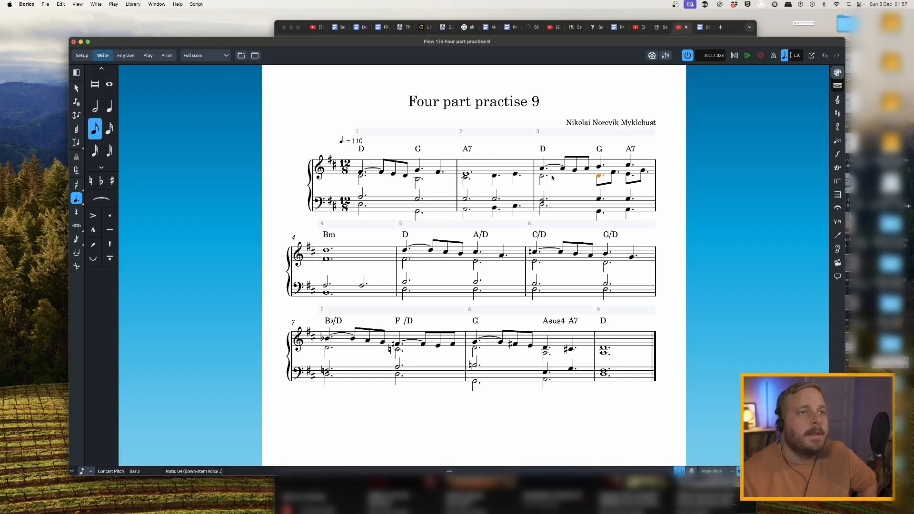
{"action": "left_click", "coordinate": [600, 199]}
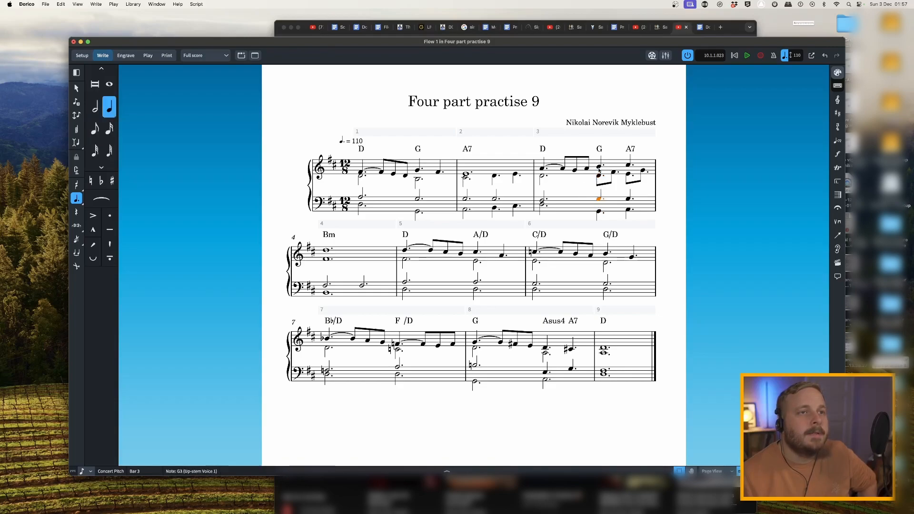
{"action": "left_click", "coordinate": [600, 199]}
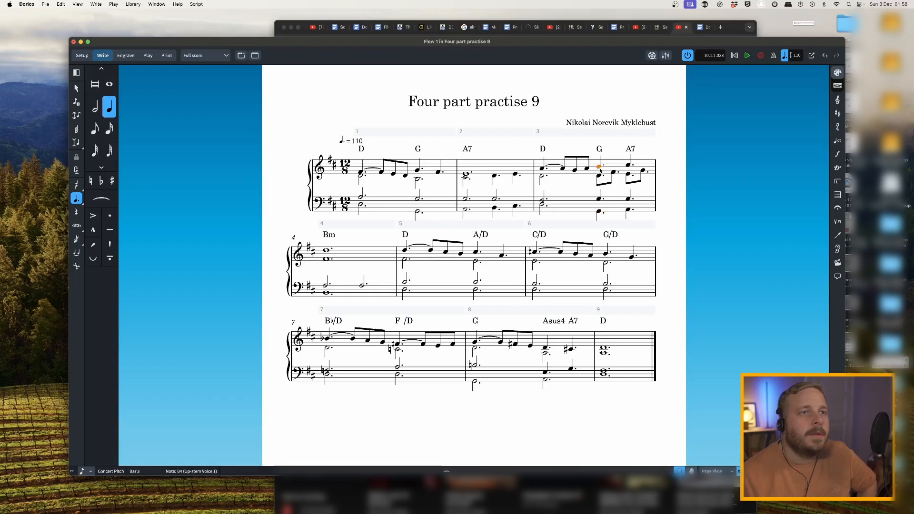
{"action": "left_click", "coordinate": [629, 164]}
{"action": "left_click", "coordinate": [628, 200]}
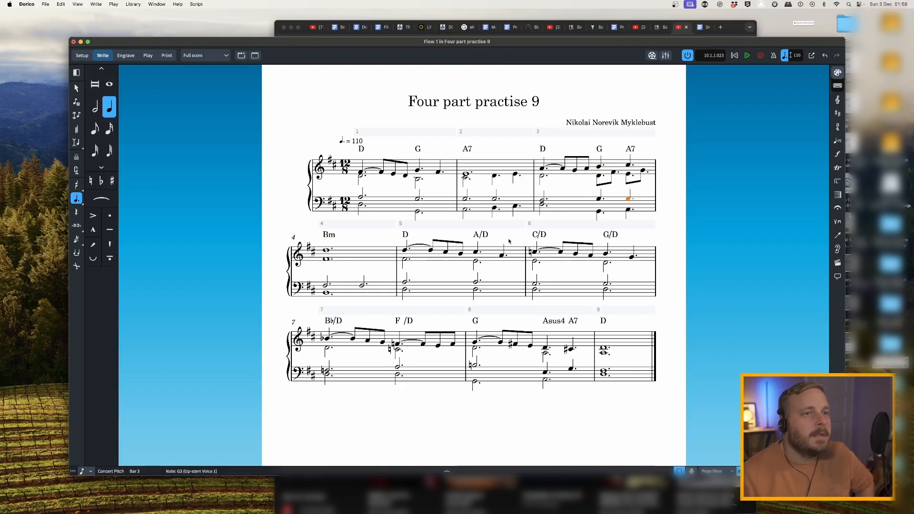
Step: Split the tenor's second dotted-half G3 in bar 2 into two dotted-quarter G3s
{"action": "left_click", "coordinate": [496, 200]}
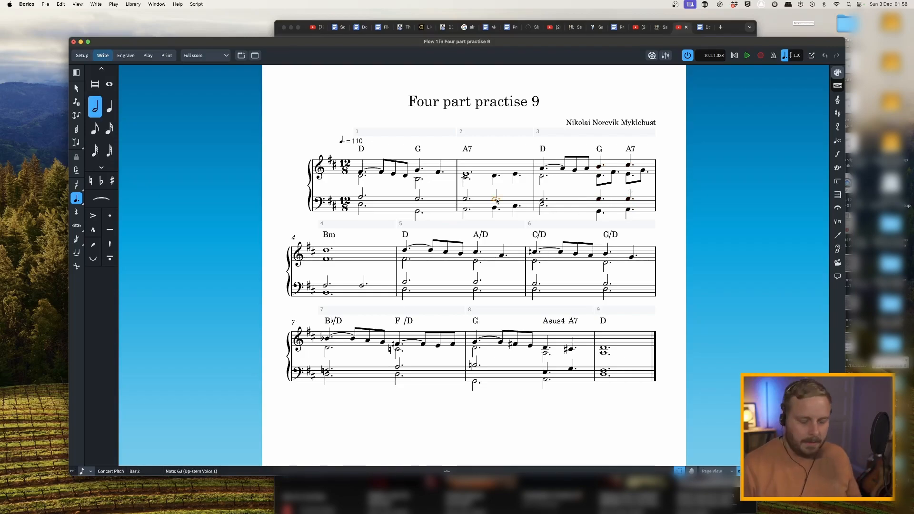
{"action": "key", "text": "6"}
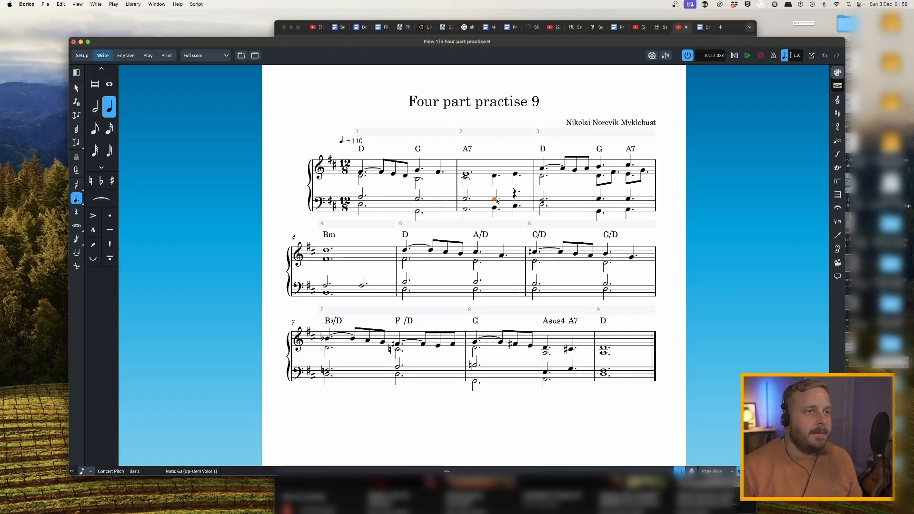
{"action": "key", "text": "r"}
{"action": "left_click", "coordinate": [542, 204]}
{"action": "key", "text": "Right"}
{"action": "key", "text": "Right"}
{"action": "key", "text": "Right"}
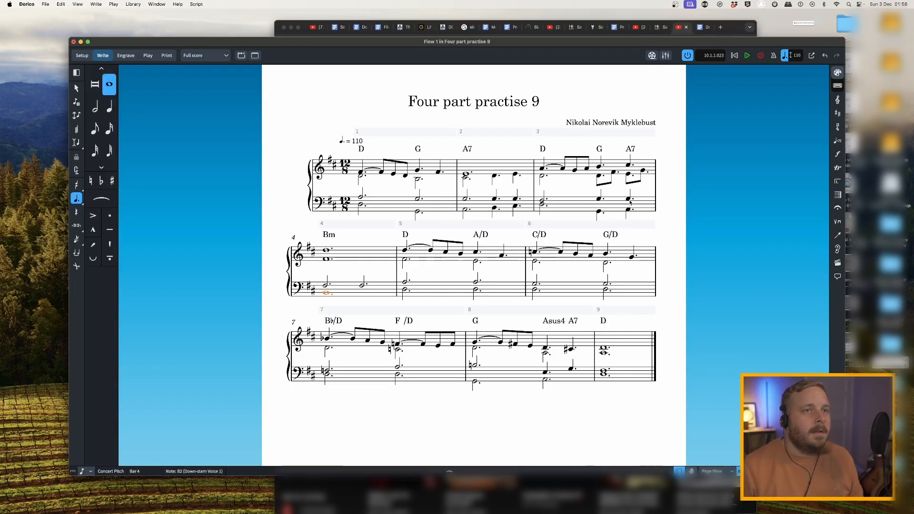
Step: Compare the tenor and alto motion from the A7 chord in bar 3 into the Bm chord in bar 4
{"action": "left_click", "coordinate": [326, 286]}
{"action": "left_click", "coordinate": [327, 259]}
{"action": "left_click", "coordinate": [326, 286]}
{"action": "left_click", "coordinate": [327, 260]}
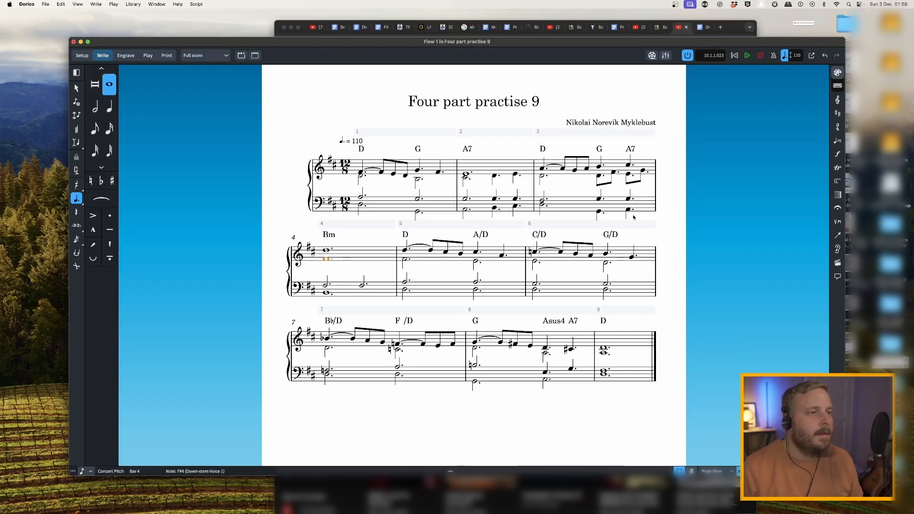
{"action": "left_click", "coordinate": [629, 199]}
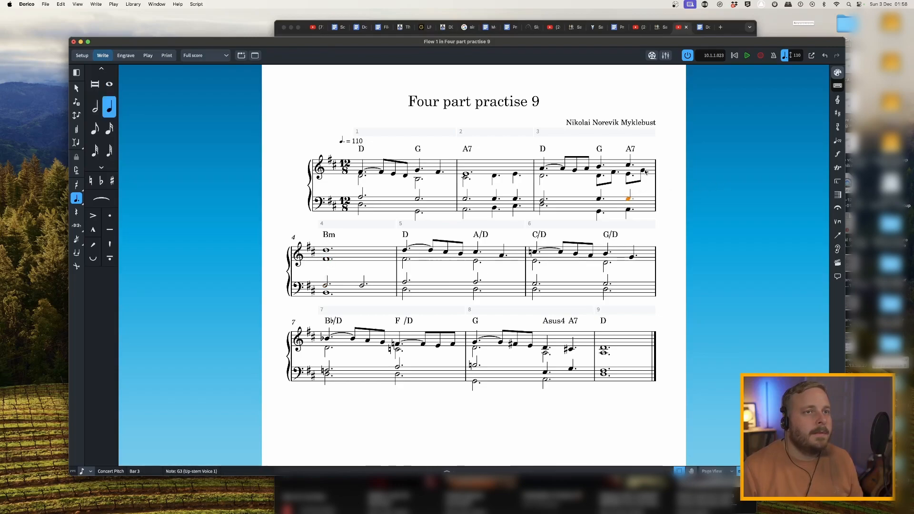
{"action": "left_click", "coordinate": [644, 170]}
{"action": "left_click", "coordinate": [629, 200]}
{"action": "left_click", "coordinate": [643, 171]}
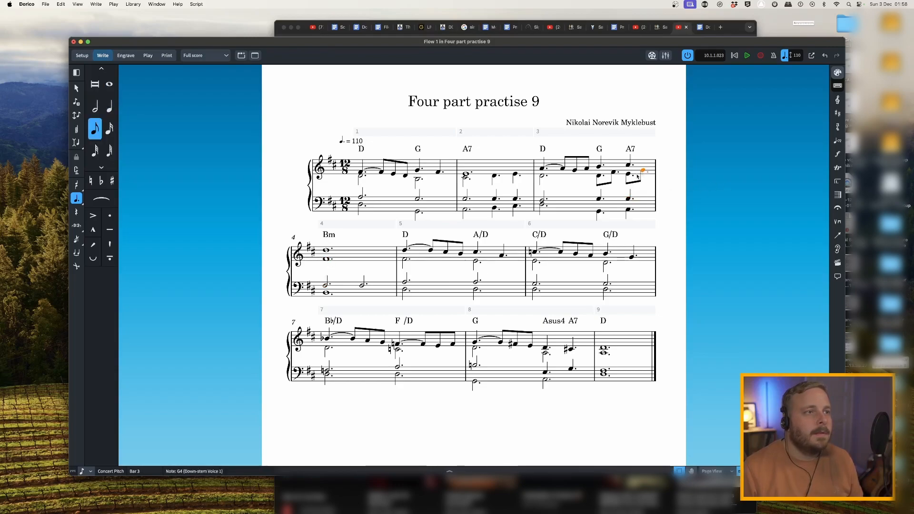
Step: Lengthen the alto E4 under bar 3's A7 chord to a dotted quarter, replacing the G4 after it
{"action": "left_click", "coordinate": [326, 285]}
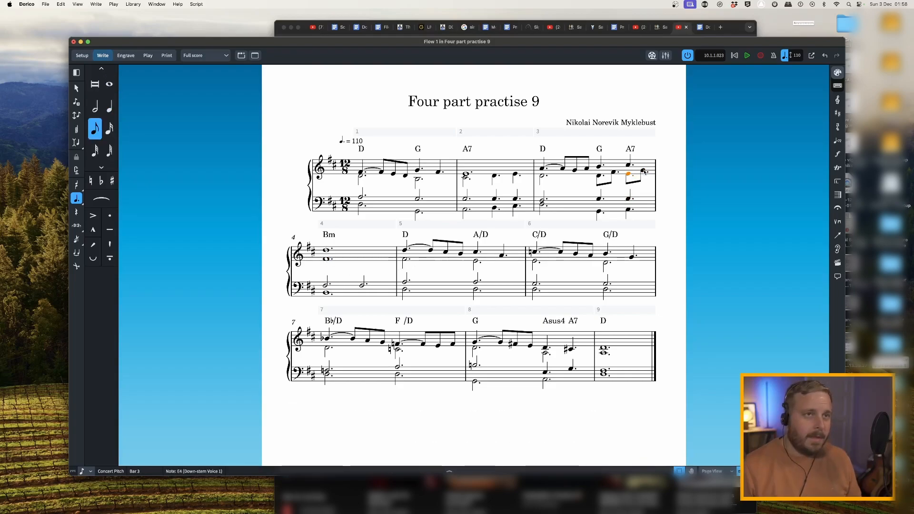
{"action": "key", "text": "6"}
{"action": "key", "text": "period"}
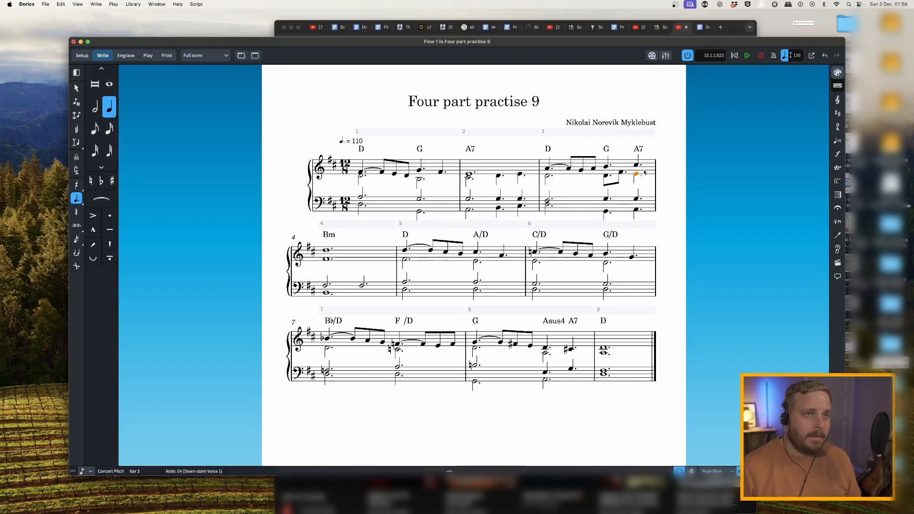
{"action": "key", "text": "Escape"}
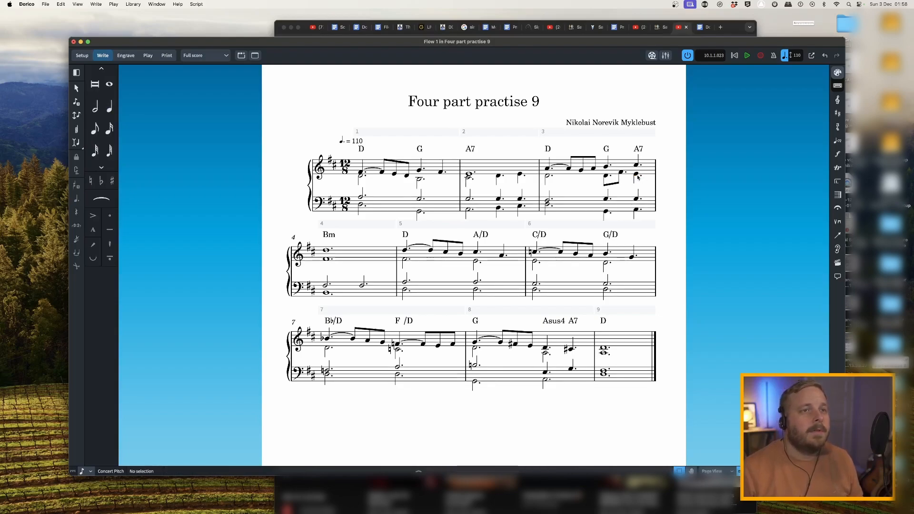
{"action": "left_click", "coordinate": [637, 175]}
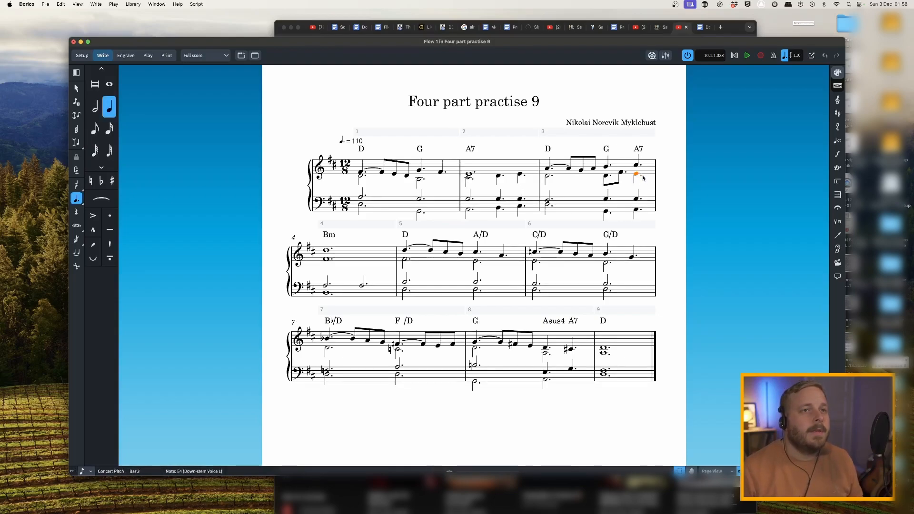
{"action": "left_click", "coordinate": [328, 260]}
{"action": "left_click", "coordinate": [634, 211]}
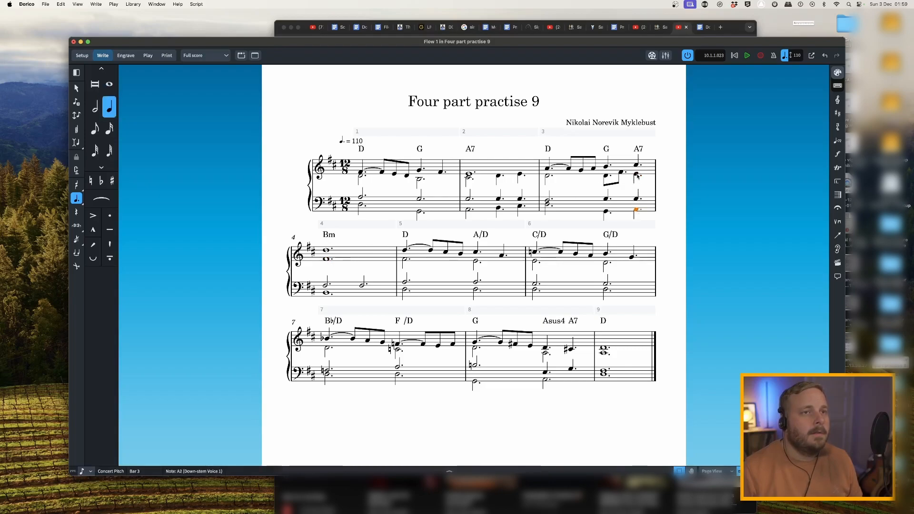
{"action": "left_click", "coordinate": [328, 260]}
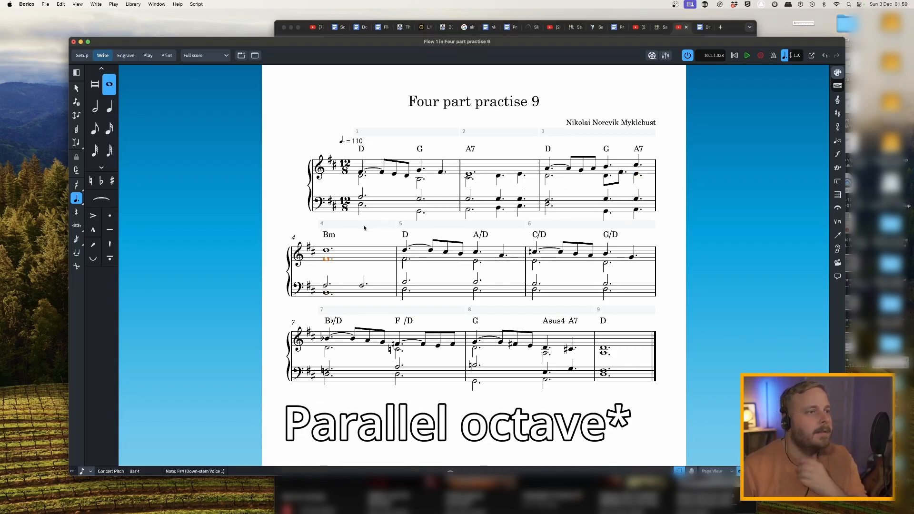
Step: Examine the soprano, alto, tenor and bass of bar 4's Bm chord against the tenor G3 ending bar 3
{"action": "left_click", "coordinate": [327, 250]}
{"action": "left_click", "coordinate": [325, 260]}
{"action": "left_click", "coordinate": [326, 285]}
{"action": "left_click", "coordinate": [327, 293]}
{"action": "left_click", "coordinate": [326, 286]}
{"action": "key", "text": "Left"}
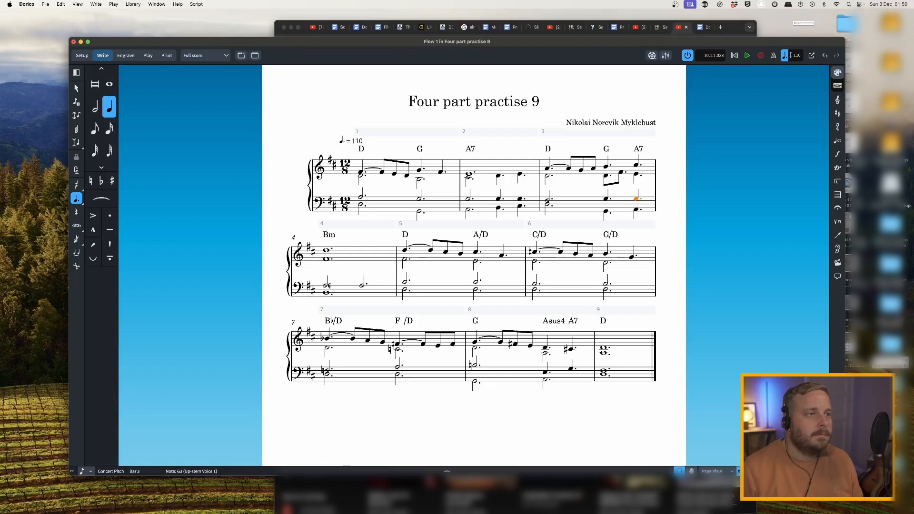
Step: Merge the tenor's two F♯3s in bar 4 into a dotted whole note and raise the first tenor note of bar 5 to D4
{"action": "left_click", "coordinate": [326, 285]}
{"action": "left_click", "coordinate": [327, 294]}
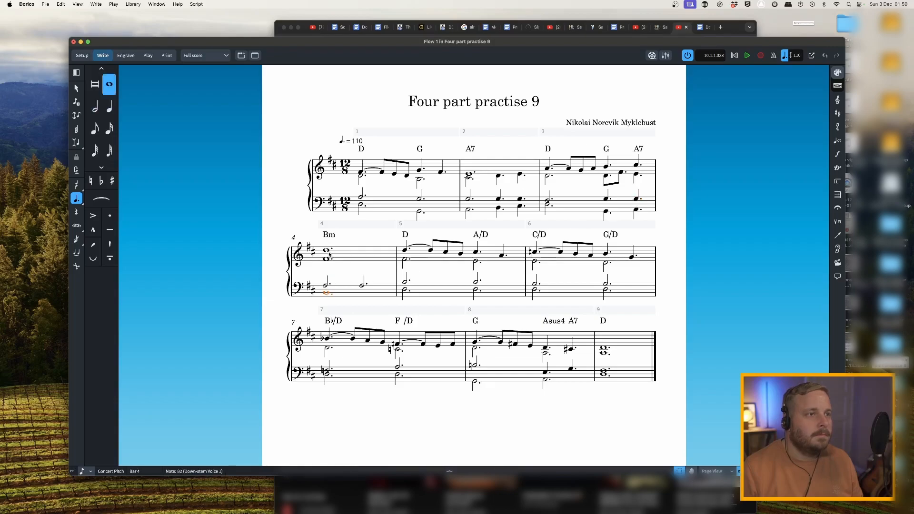
{"action": "left_click", "coordinate": [363, 284]}
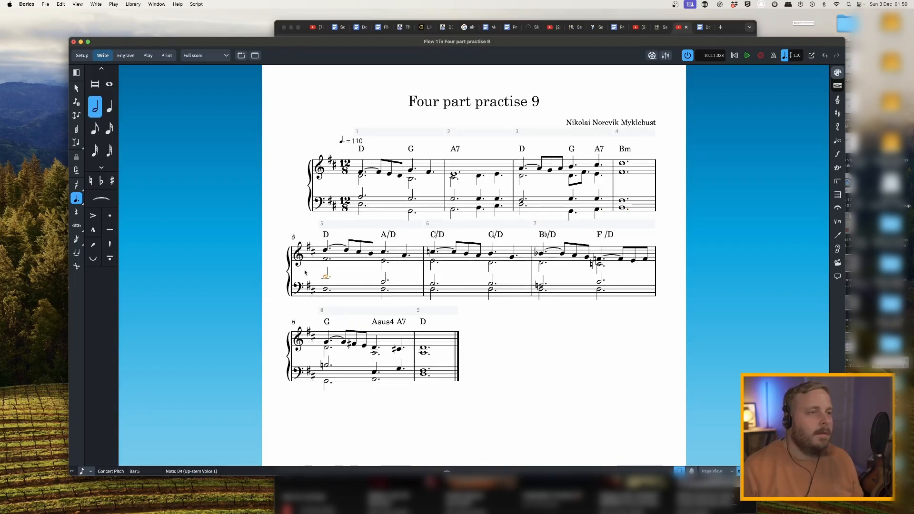
Step: Compare the motion of all voices from the Bm chord in bar 4 into the D chord in bar 5
{"action": "left_click", "coordinate": [329, 256]}
{"action": "left_click", "coordinate": [327, 262]}
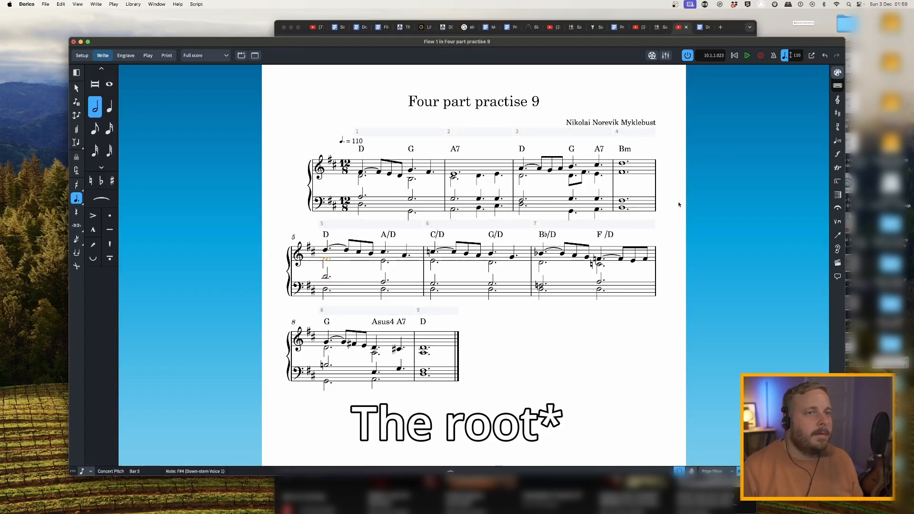
{"action": "left_click", "coordinate": [623, 208]}
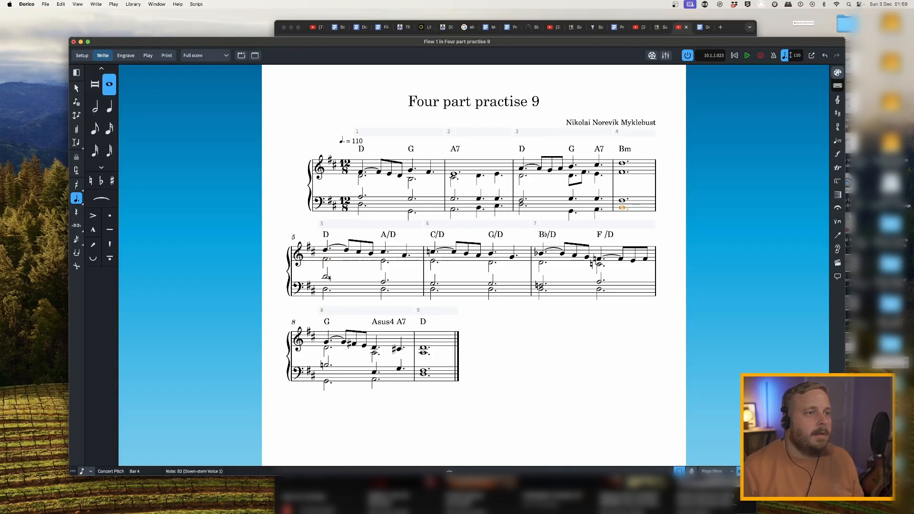
{"action": "left_click", "coordinate": [327, 261]}
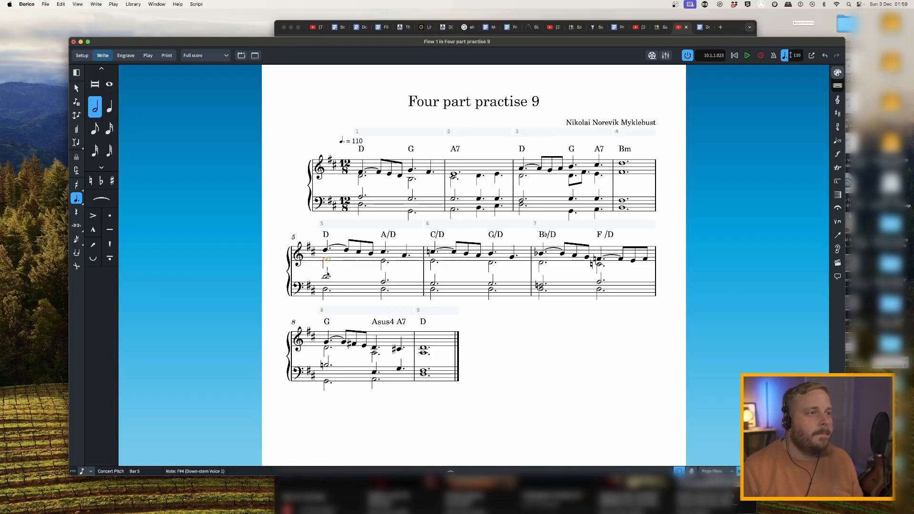
{"action": "left_click", "coordinate": [326, 249]}
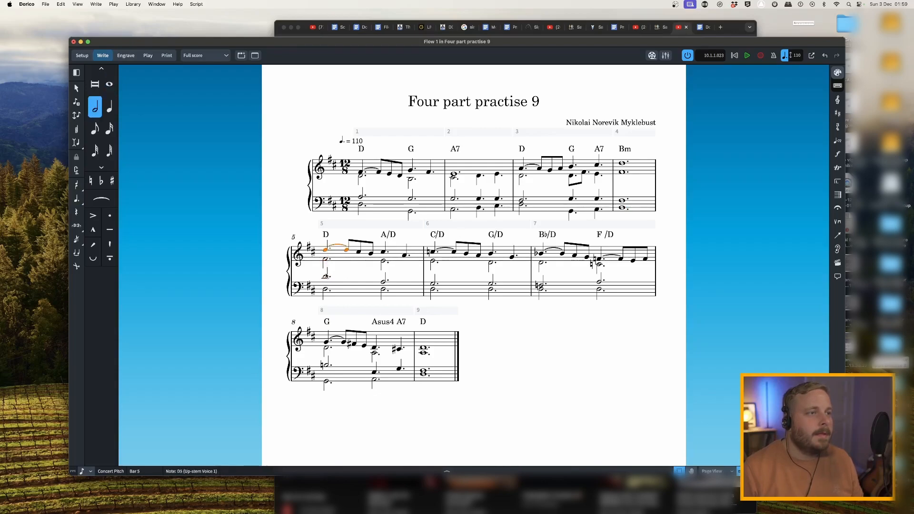
{"action": "left_click", "coordinate": [325, 276]}
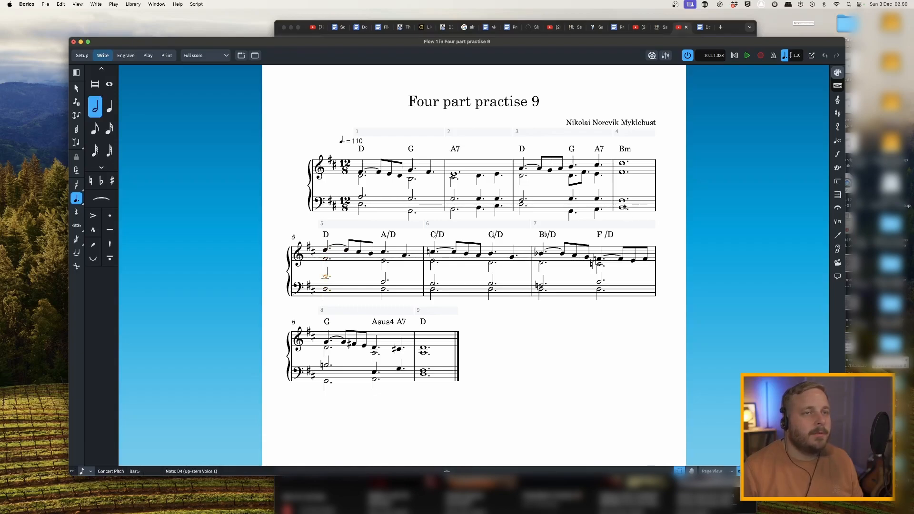
Step: Examine the bass, tenor and alto of bar 5's A/D chord and their motion into the C/D chord in bar 6
{"action": "left_click", "coordinate": [383, 282]}
{"action": "left_click", "coordinate": [384, 290]}
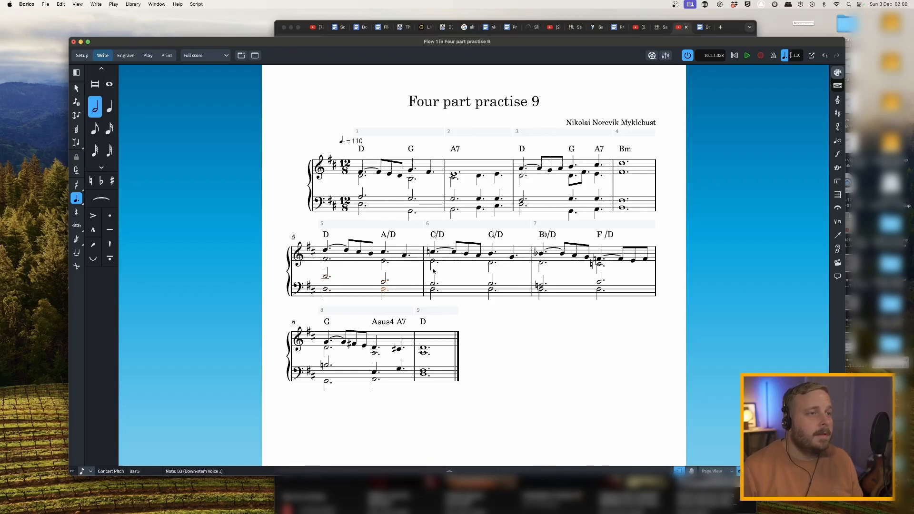
{"action": "left_click", "coordinate": [384, 282]}
{"action": "left_click", "coordinate": [383, 261]}
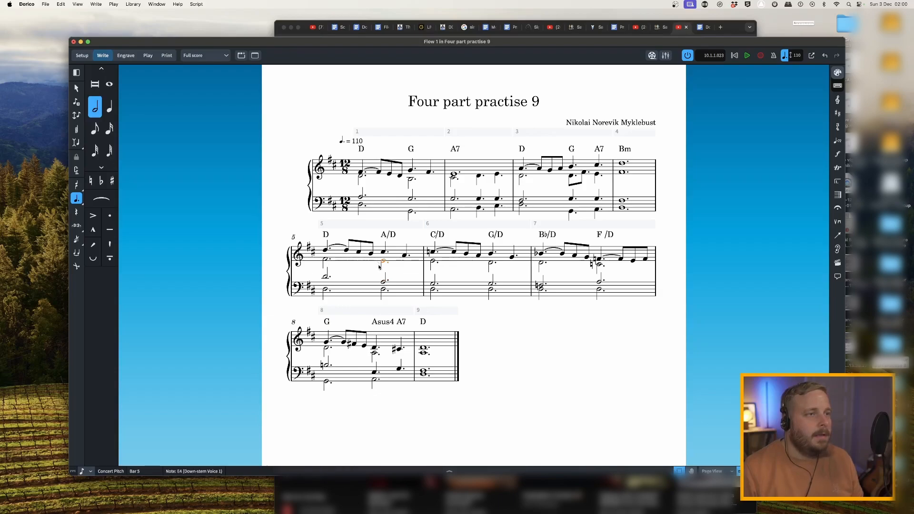
{"action": "left_click", "coordinate": [385, 280]}
{"action": "key", "text": "Right"}
{"action": "left_click", "coordinate": [433, 263]}
{"action": "key", "text": "Left"}
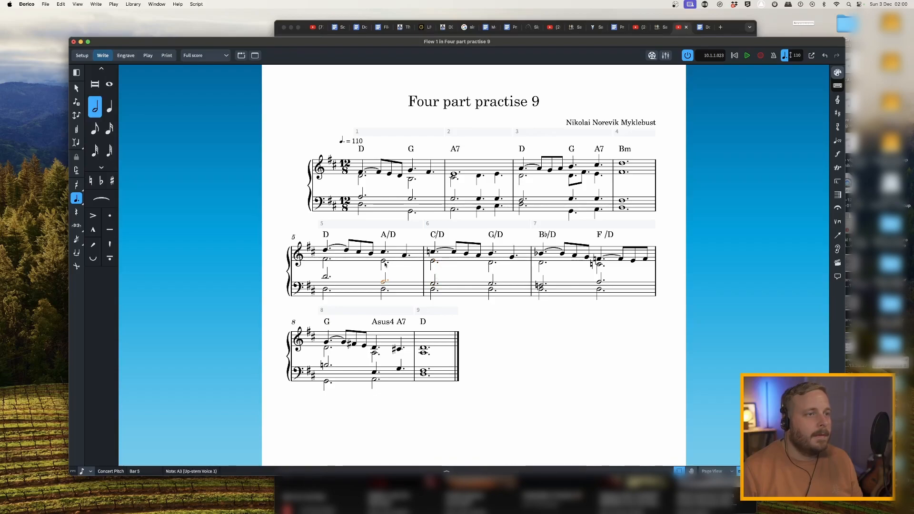
Step: Compare the tenor and soprano notes of bar 6 between the C/D and G/D chords
{"action": "key", "text": "Right"}
{"action": "left_click", "coordinate": [491, 282]}
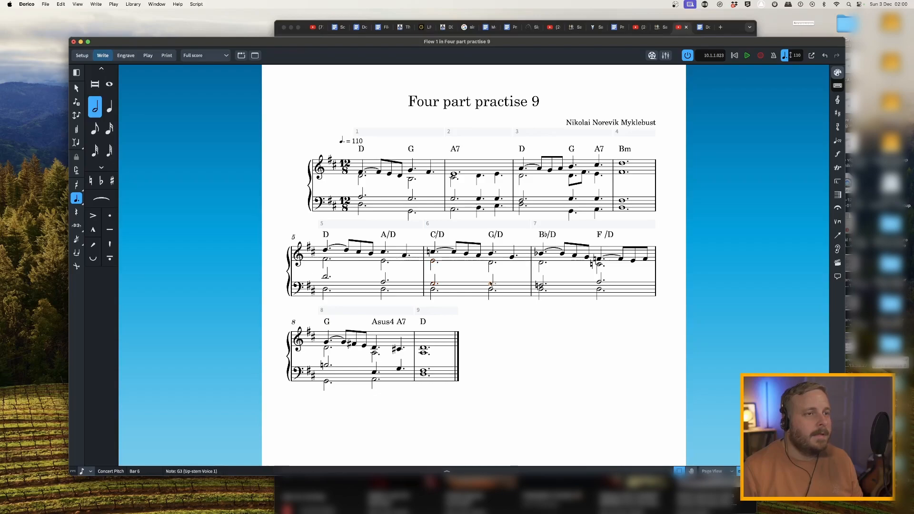
{"action": "left_click", "coordinate": [434, 283]}
{"action": "left_click", "coordinate": [433, 253]}
{"action": "left_click", "coordinate": [493, 284]}
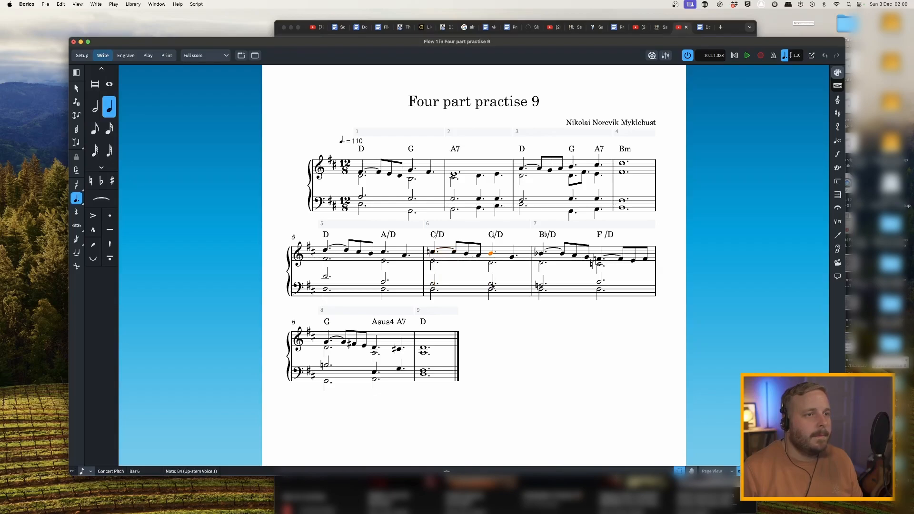
Step: Examine the tenor, alto and soprano under the B♭/D and F/D chords in bar 7
{"action": "left_click", "coordinate": [539, 285]}
{"action": "left_click", "coordinate": [540, 262]}
{"action": "left_click", "coordinate": [540, 253]}
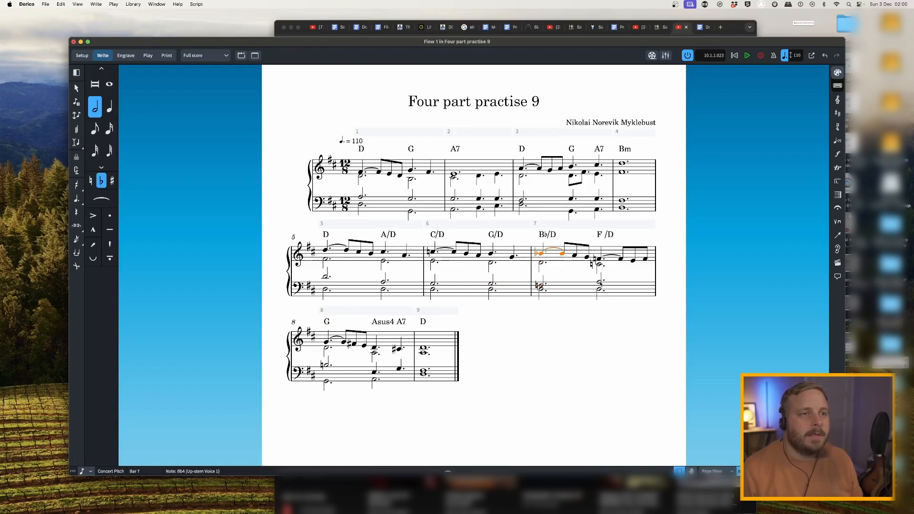
{"action": "left_click", "coordinate": [541, 287]}
{"action": "left_click", "coordinate": [600, 281]}
{"action": "left_click", "coordinate": [599, 263]}
{"action": "left_click", "coordinate": [600, 281]}
{"action": "left_click", "coordinate": [599, 263]}
{"action": "left_click", "coordinate": [599, 260]}
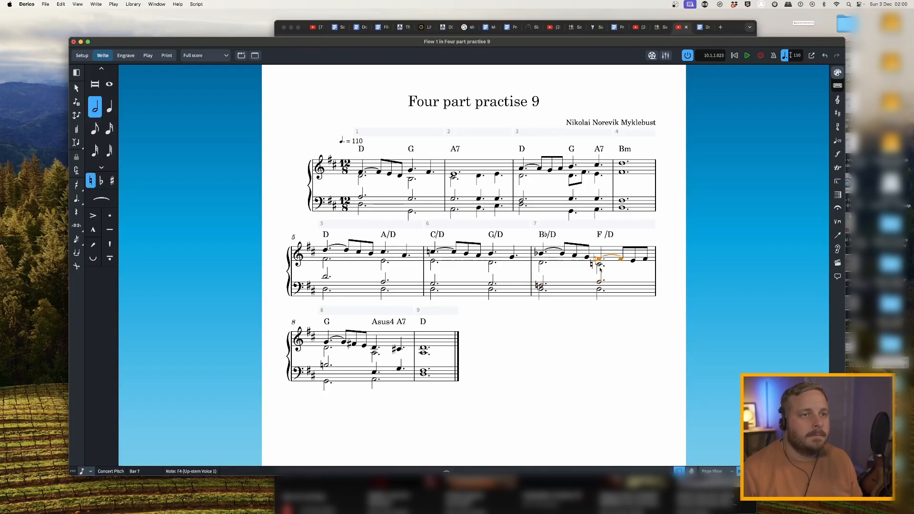
{"action": "left_click", "coordinate": [600, 281]}
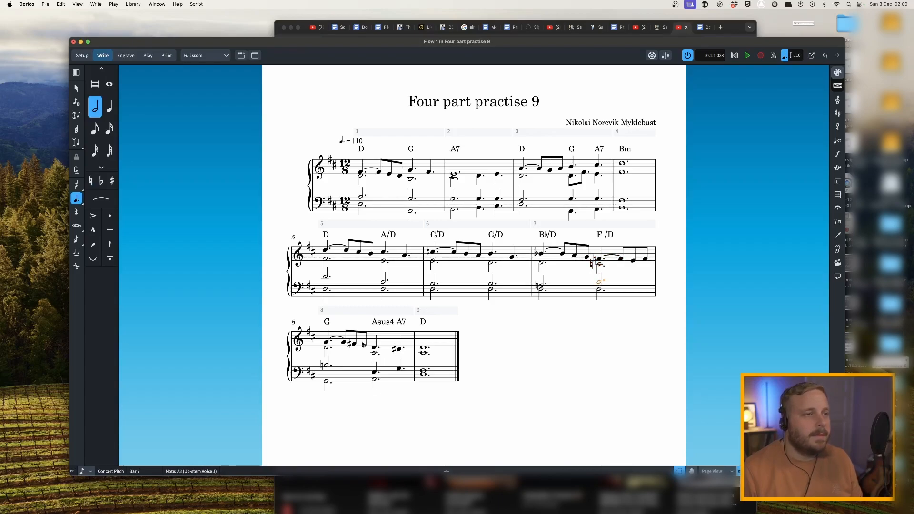
Step: Trace the melody, alto and tenor from the end of bar 7 into the G chord of bar 8
{"action": "left_click", "coordinate": [646, 259]}
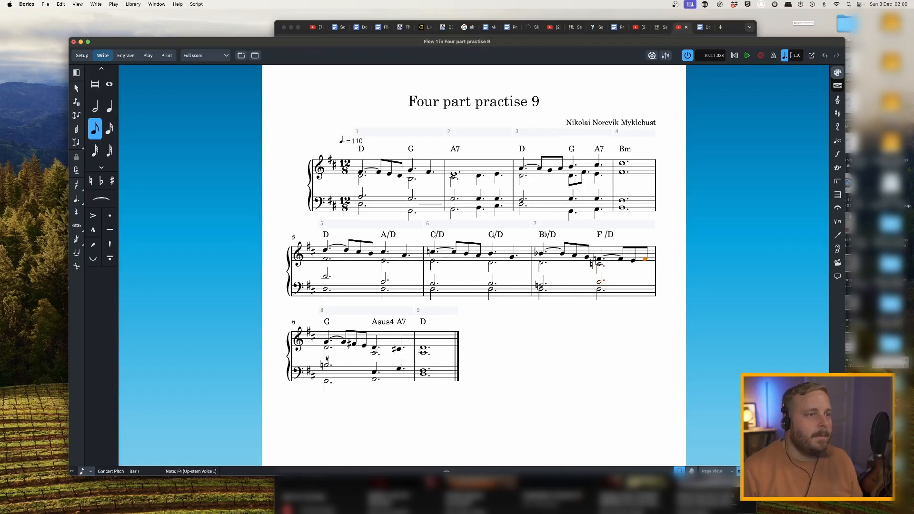
{"action": "left_click", "coordinate": [326, 343]}
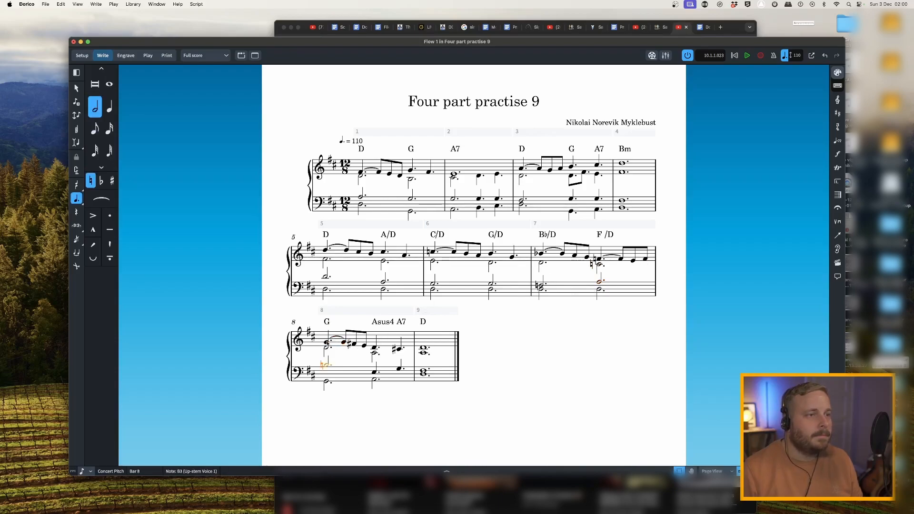
{"action": "left_click", "coordinate": [327, 348]}
{"action": "left_click", "coordinate": [326, 367]}
{"action": "left_click", "coordinate": [326, 348]}
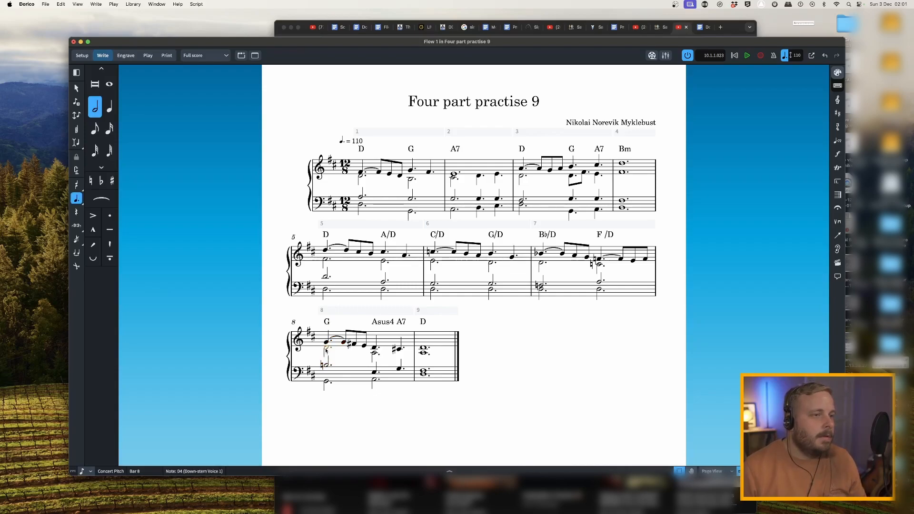
Step: Examine the spacing between alto, tenor and bass in bar 8's G chord
{"action": "left_click", "coordinate": [327, 365]}
{"action": "left_click", "coordinate": [326, 381]}
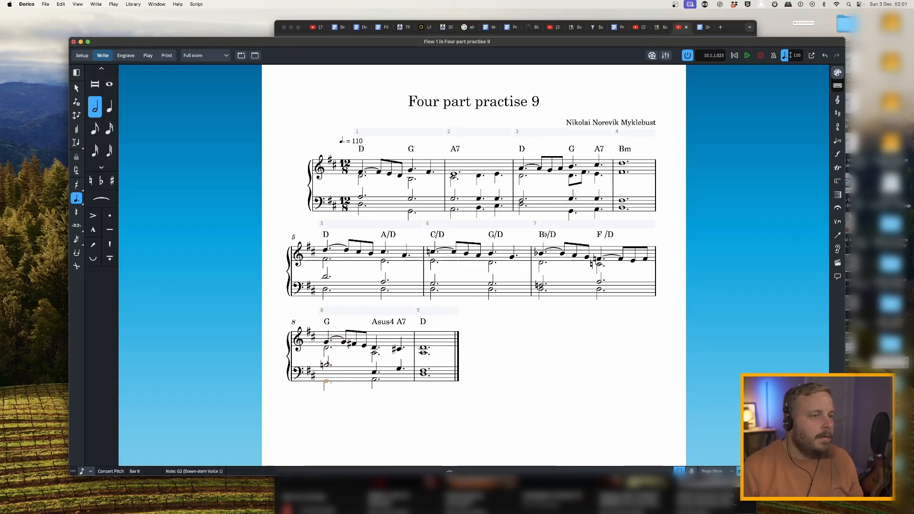
{"action": "left_click", "coordinate": [327, 366]}
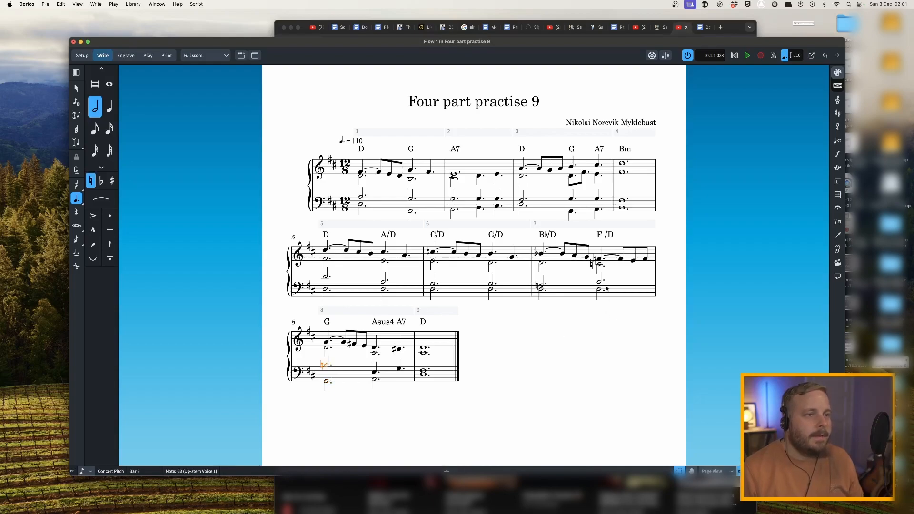
{"action": "left_click", "coordinate": [327, 382]}
{"action": "left_click", "coordinate": [328, 365]}
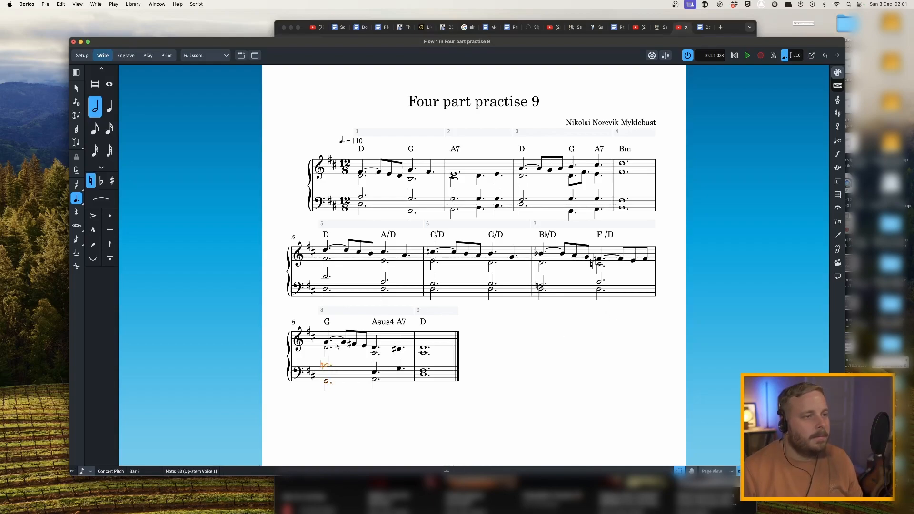
{"action": "left_click", "coordinate": [326, 345]}
{"action": "left_click", "coordinate": [328, 365]}
{"action": "left_click", "coordinate": [327, 382]}
{"action": "left_click", "coordinate": [327, 347]}
{"action": "left_click", "coordinate": [364, 353]}
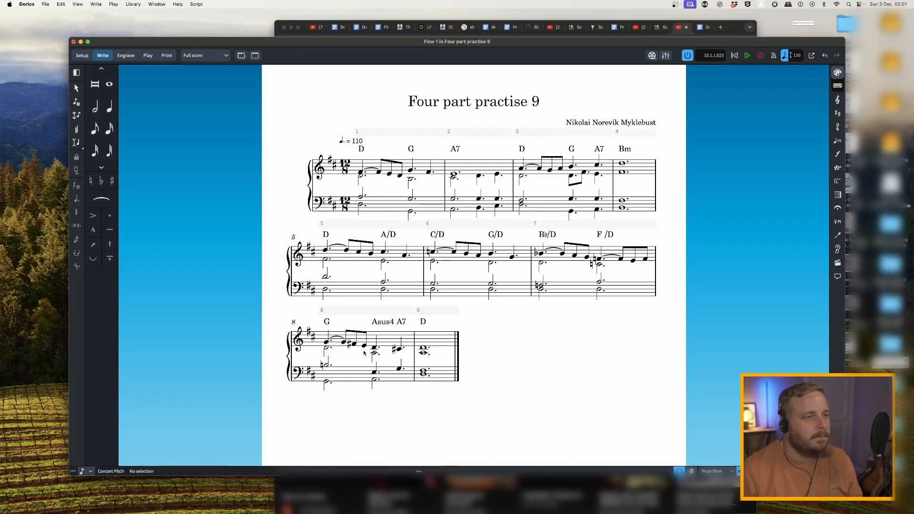
Step: Examine all four voices of the Asus4 chord in bar 8 and the soprano's resolution into A7
{"action": "left_click", "coordinate": [374, 348]}
{"action": "left_click", "coordinate": [375, 353]}
{"action": "left_click", "coordinate": [375, 372]}
{"action": "left_click", "coordinate": [375, 381]}
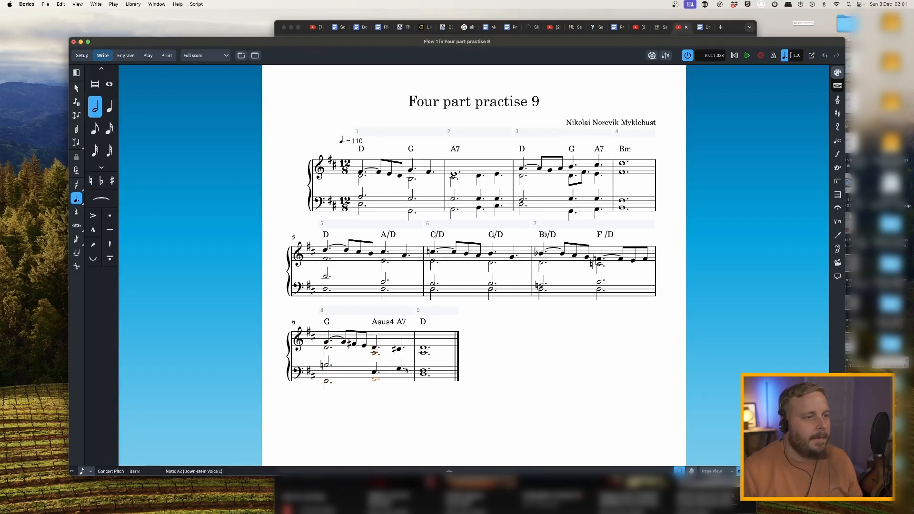
{"action": "left_click", "coordinate": [375, 349]}
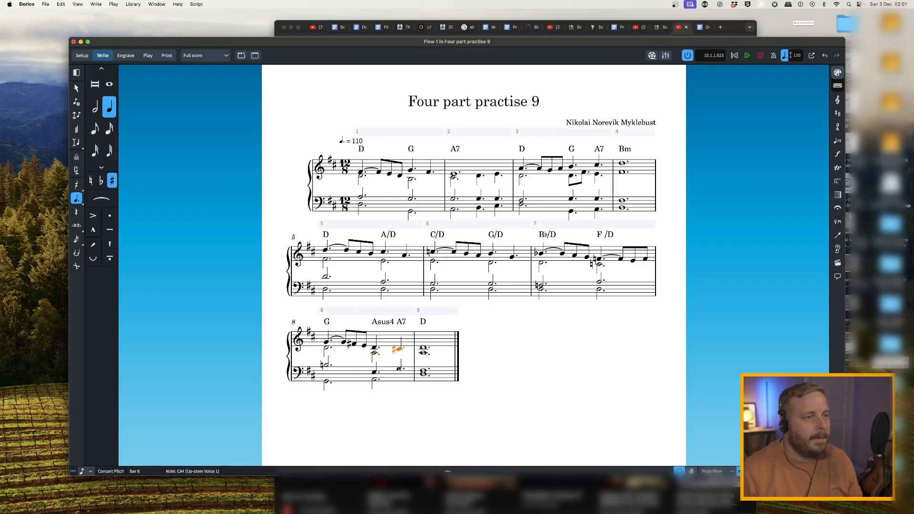
{"action": "left_click", "coordinate": [374, 354]}
{"action": "left_click", "coordinate": [375, 348]}
{"action": "left_click", "coordinate": [375, 371]}
{"action": "left_click", "coordinate": [375, 348]}
{"action": "left_click", "coordinate": [375, 372]}
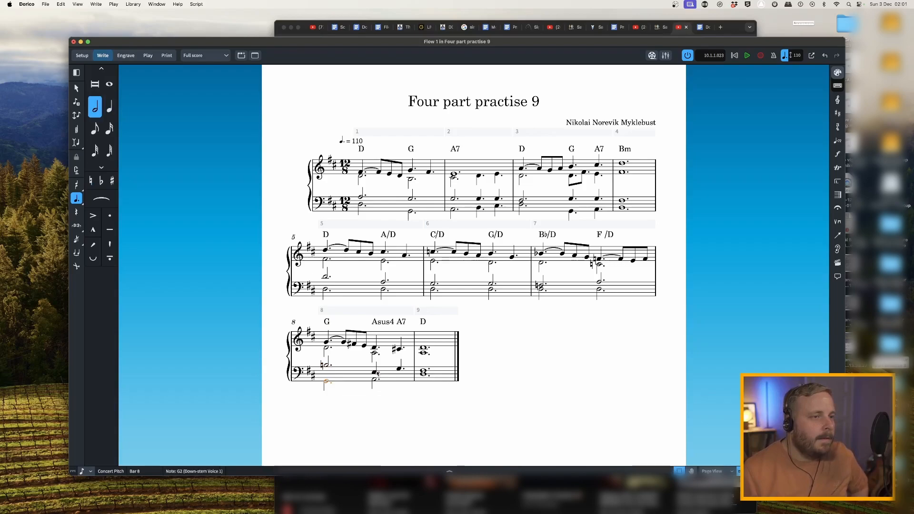
{"action": "left_click", "coordinate": [375, 380]}
{"action": "left_click", "coordinate": [400, 349]}
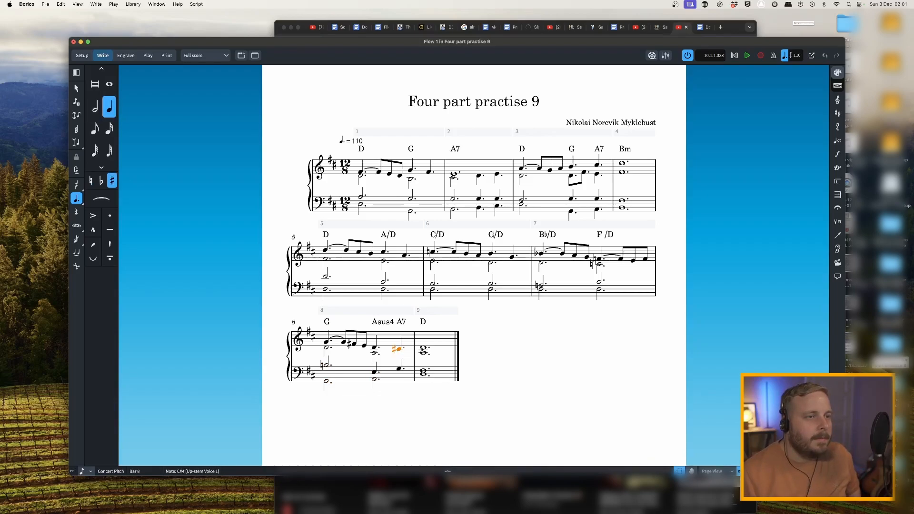
Step: Examine the voices of the closing D chord in bar 9
{"action": "left_click", "coordinate": [423, 349]}
{"action": "left_click", "coordinate": [423, 372]}
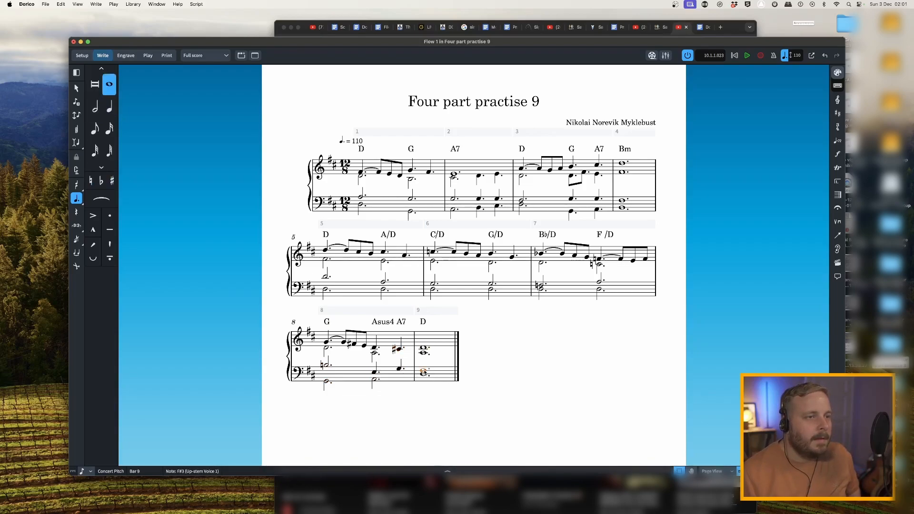
{"action": "left_click", "coordinate": [423, 358]}
{"action": "left_click", "coordinate": [422, 373]}
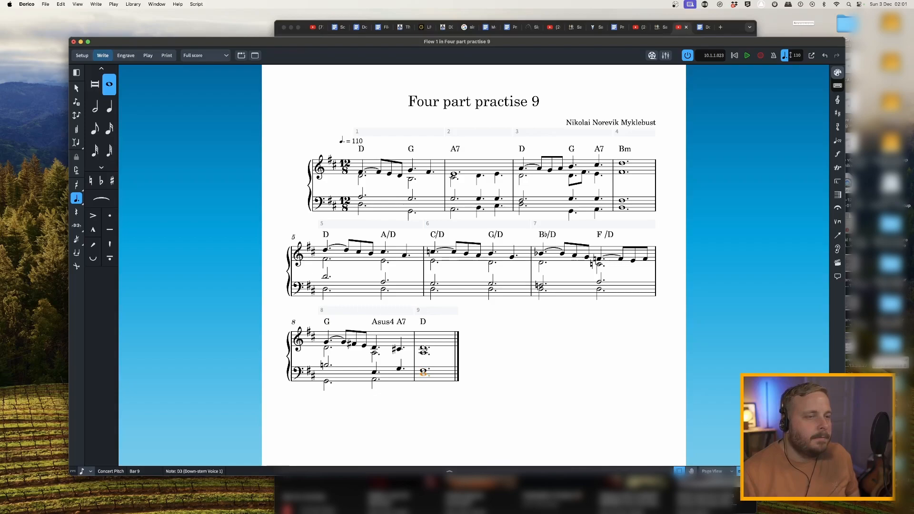
Step: Play the score from the first melody note of bar 1
{"action": "left_click", "coordinate": [360, 172]}
{"action": "key", "text": "space"}
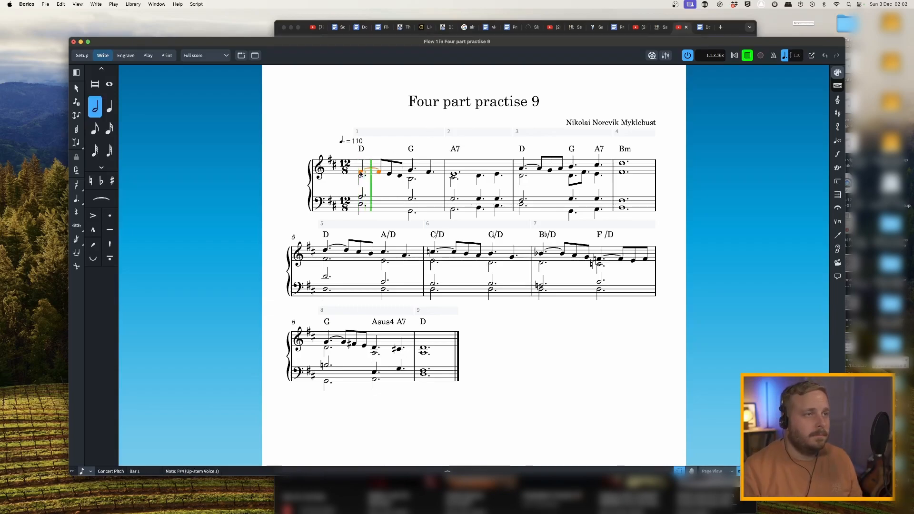